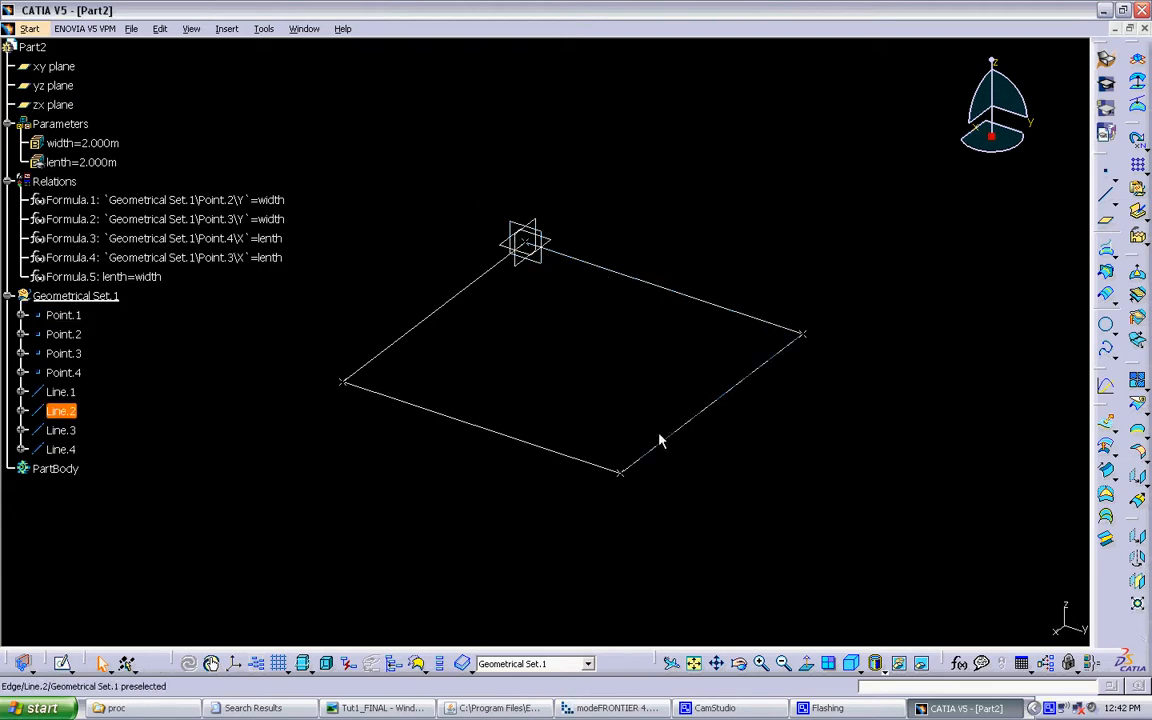
Add a single-value length parameter named offset and set its value to 2 m
left_click(8, 182)
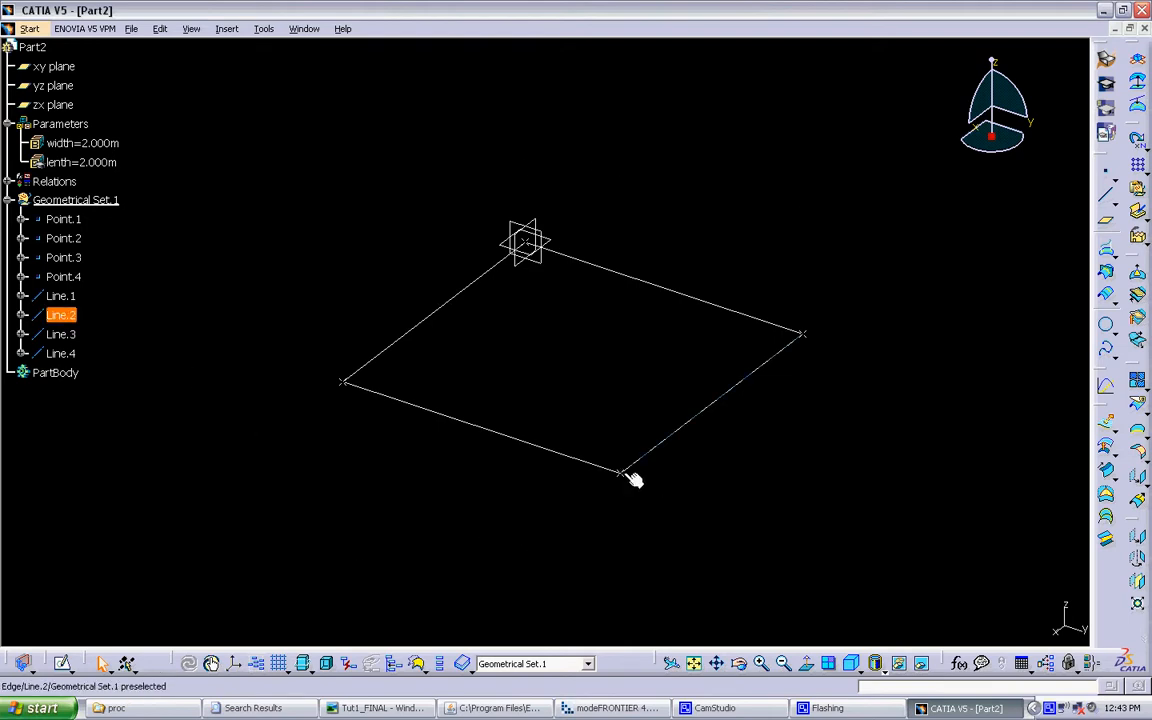
left_click(961, 666)
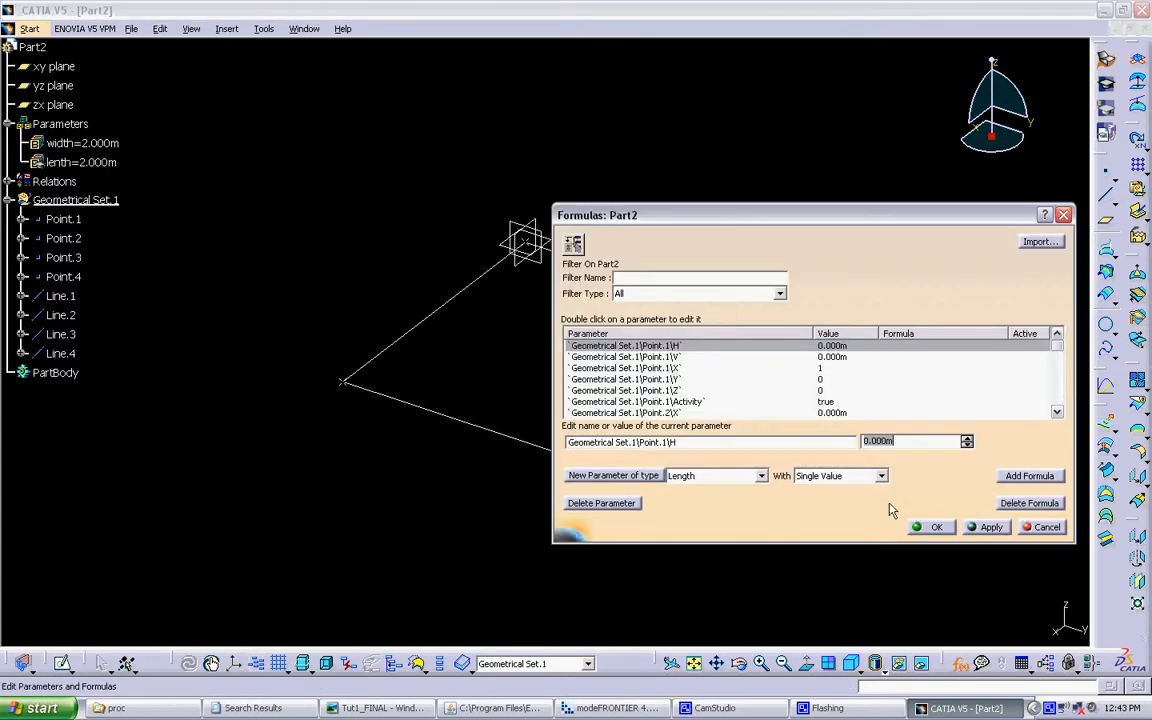
left_click(625, 476)
double_click(648, 441)
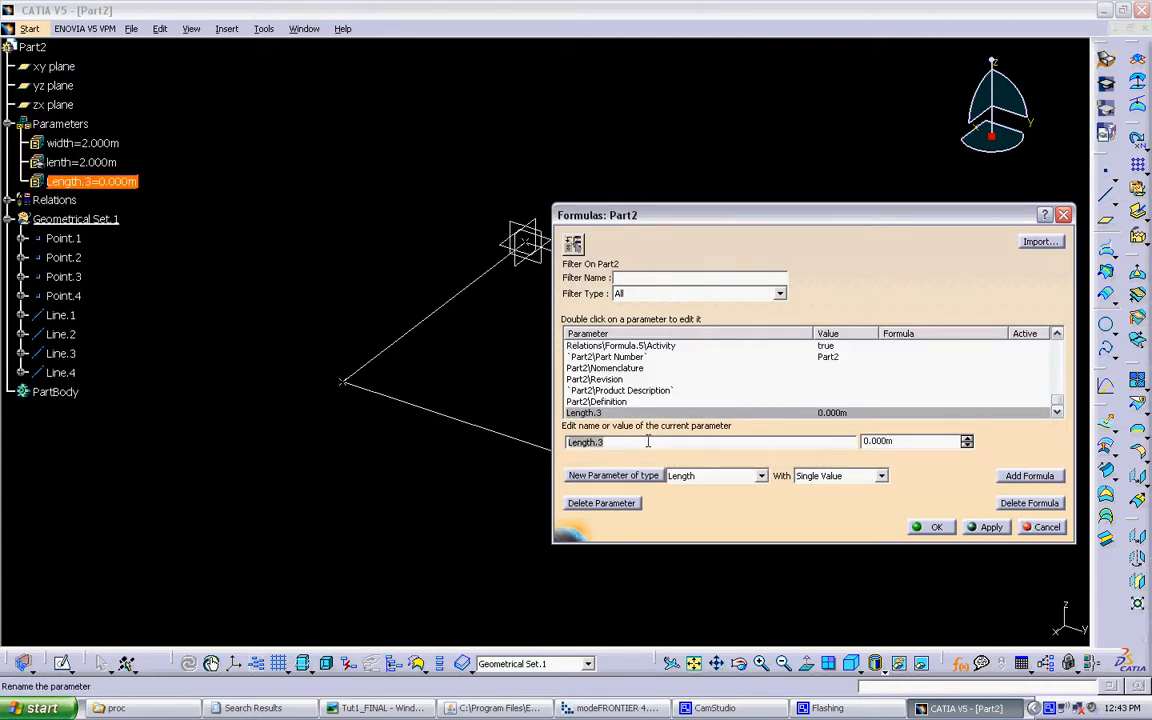
type("offset")
key("Return")
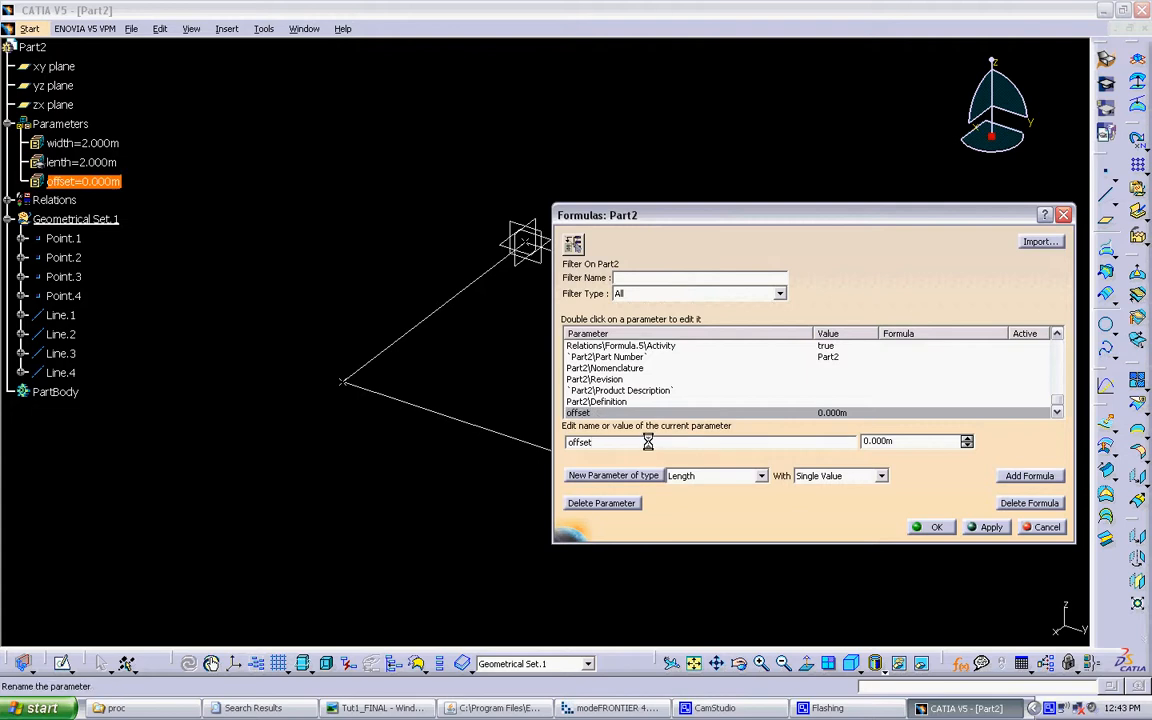
double_click(905, 441)
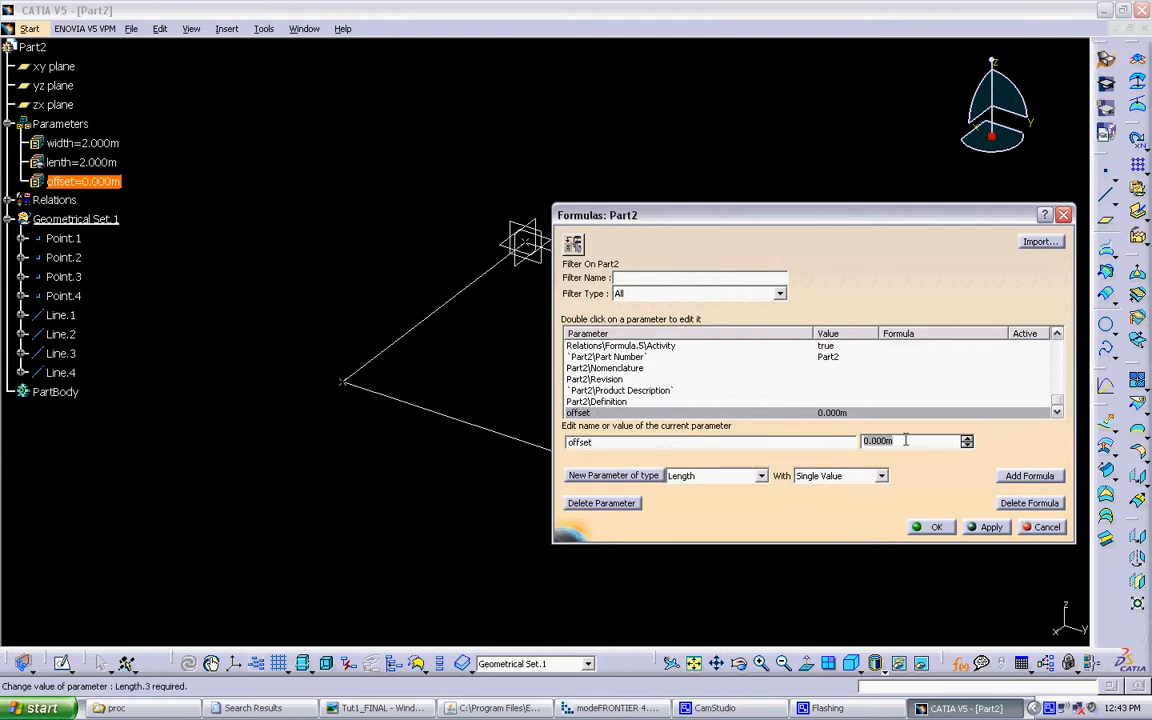
type("2")
left_click(924, 526)
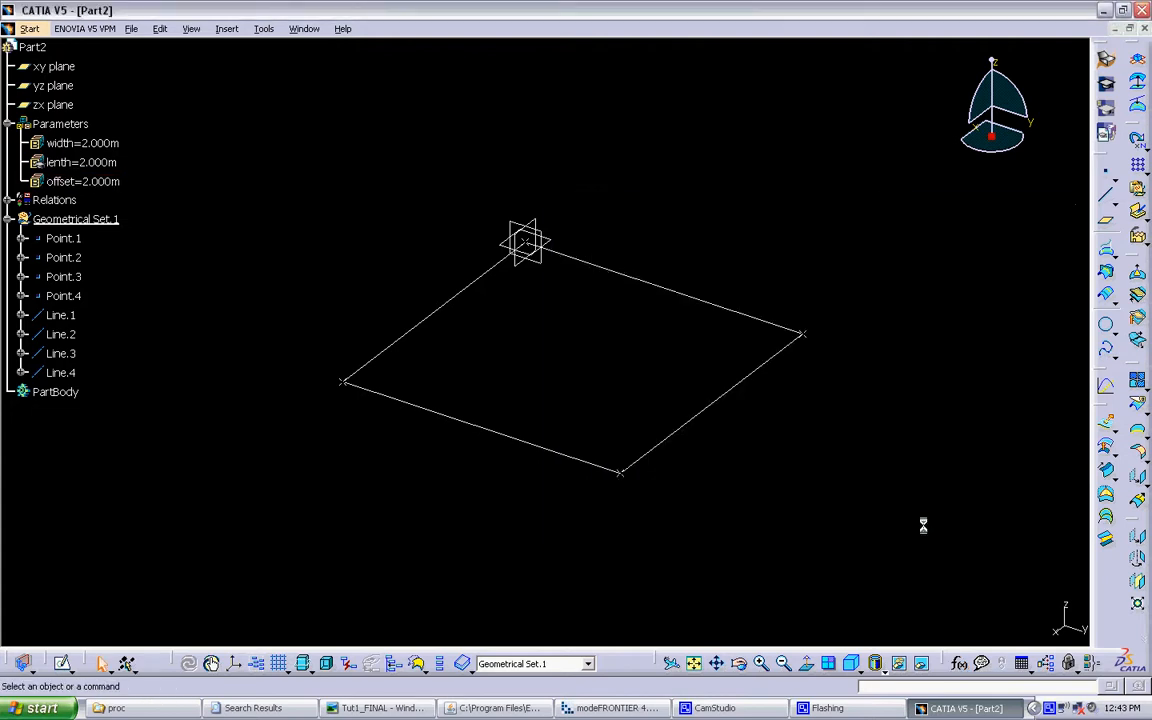
Start a coordinate point referenced to Point.1 at the origin corner, with X set to -1 m and Y to -1 m
middle_click_drag(677, 396, 673, 410)
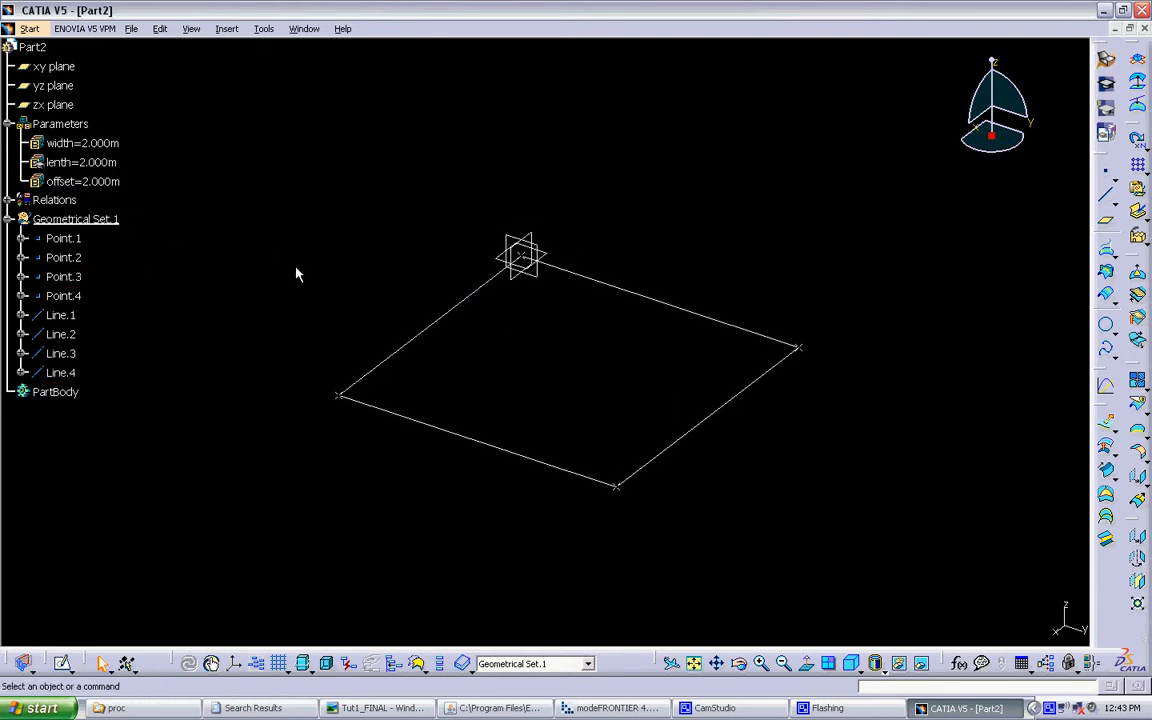
left_click(459, 347)
mouse_move(491, 351)
middle_mouse_down()
mouse_move(459, 347)
mouse_move(460, 393)
mouse_move(484, 357)
middle_mouse_up()
middle_click_drag(553, 350, 624, 347)
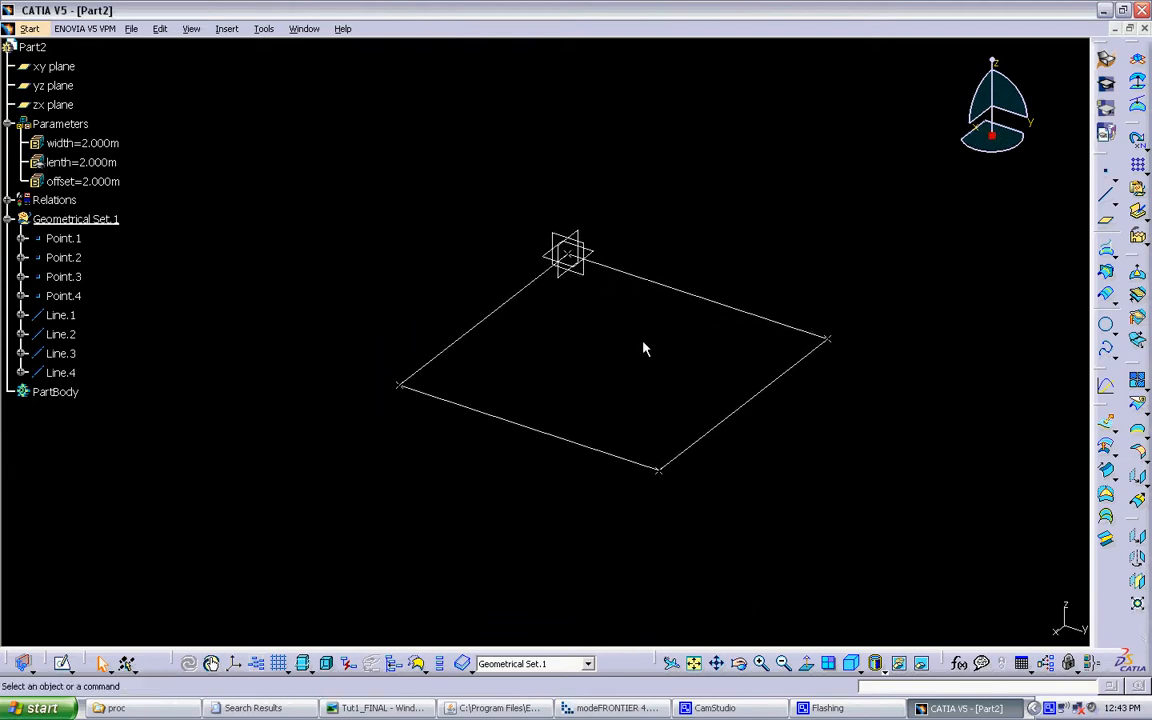
left_click(1106, 171)
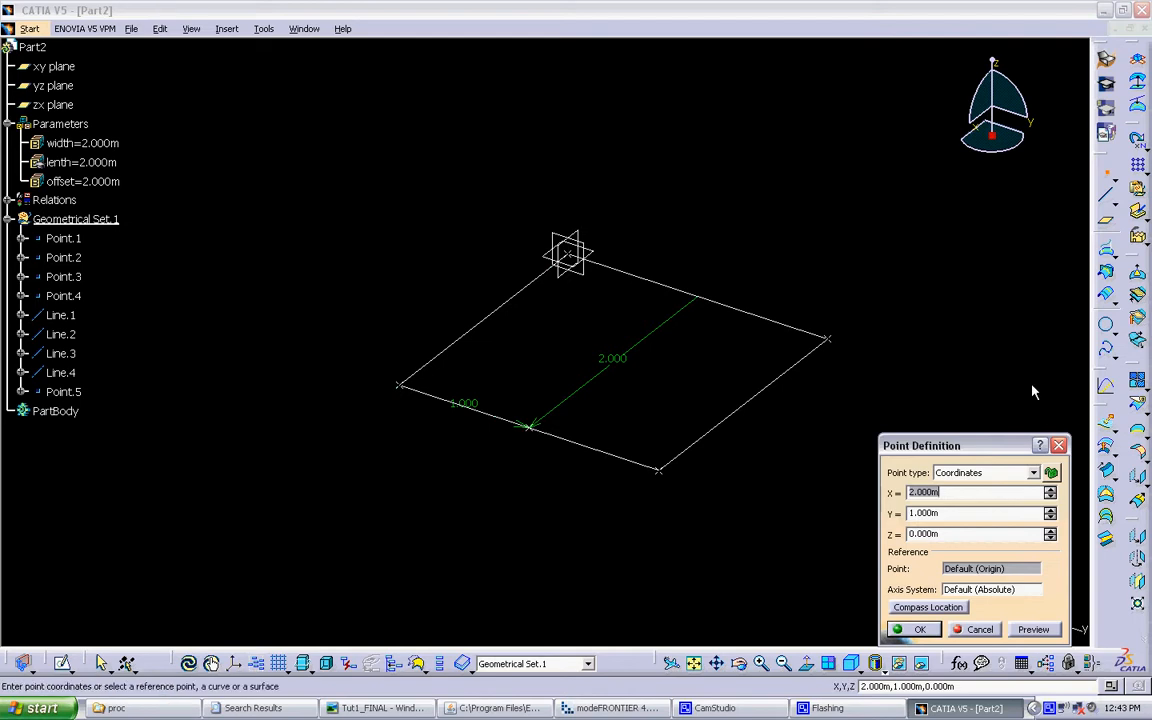
left_click(572, 257)
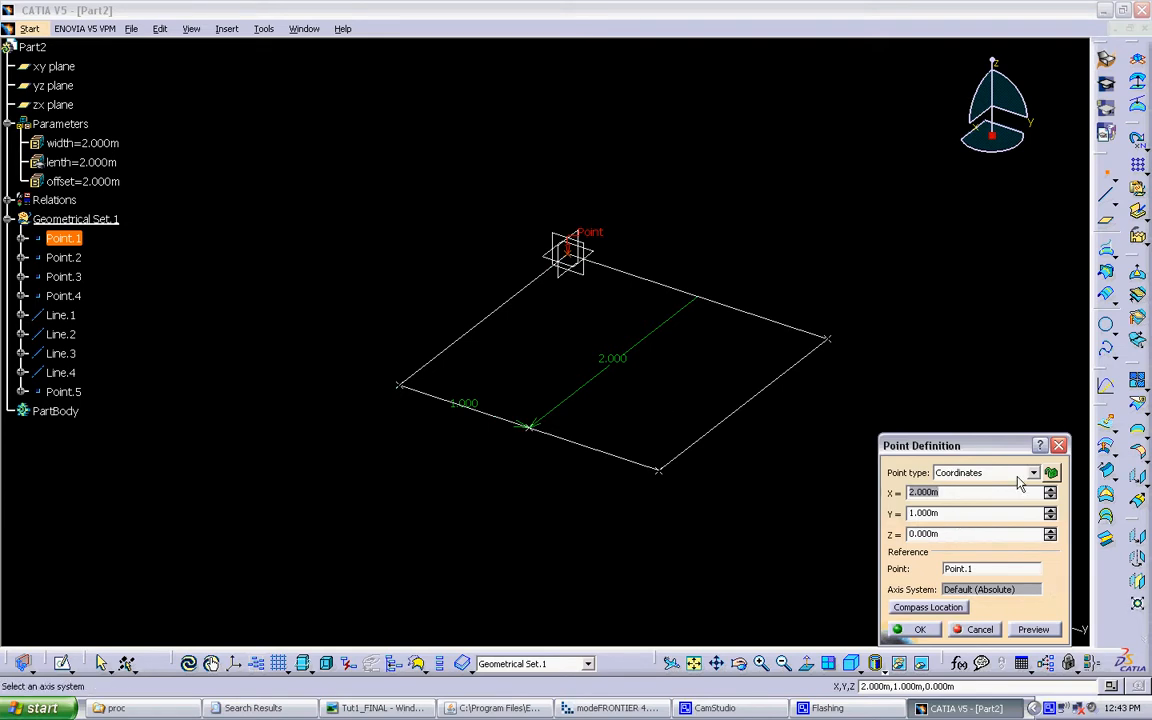
left_click(1050, 497)
left_click(1050, 497)
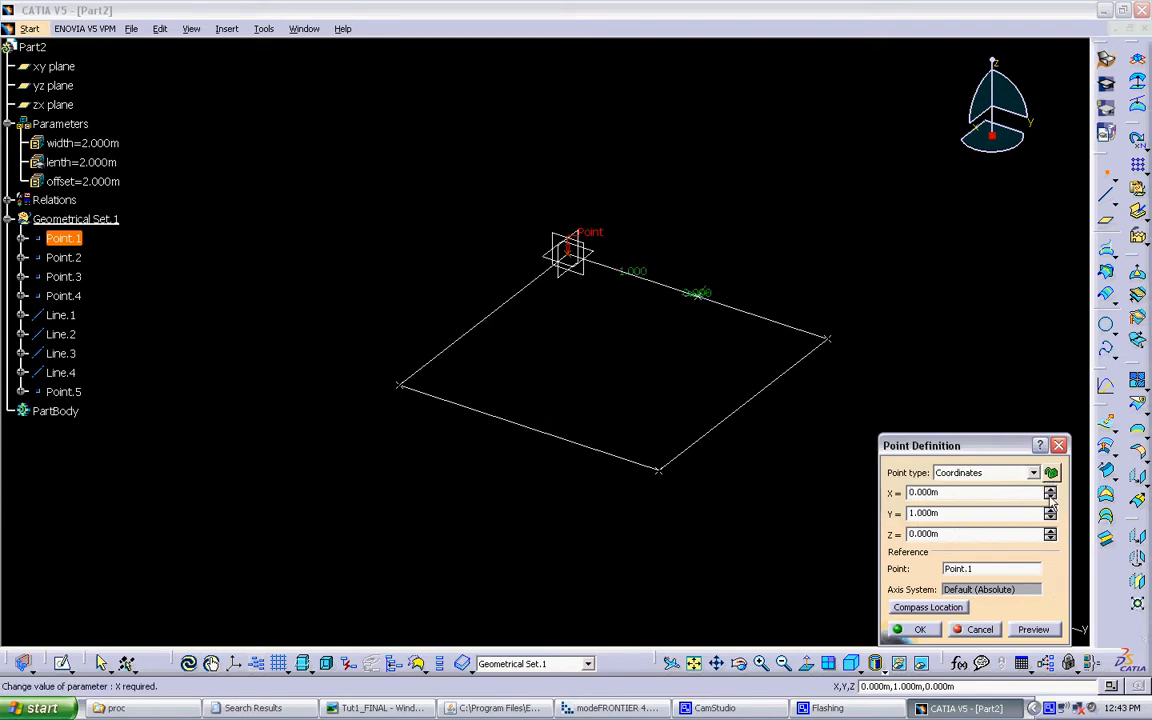
left_click(1050, 497)
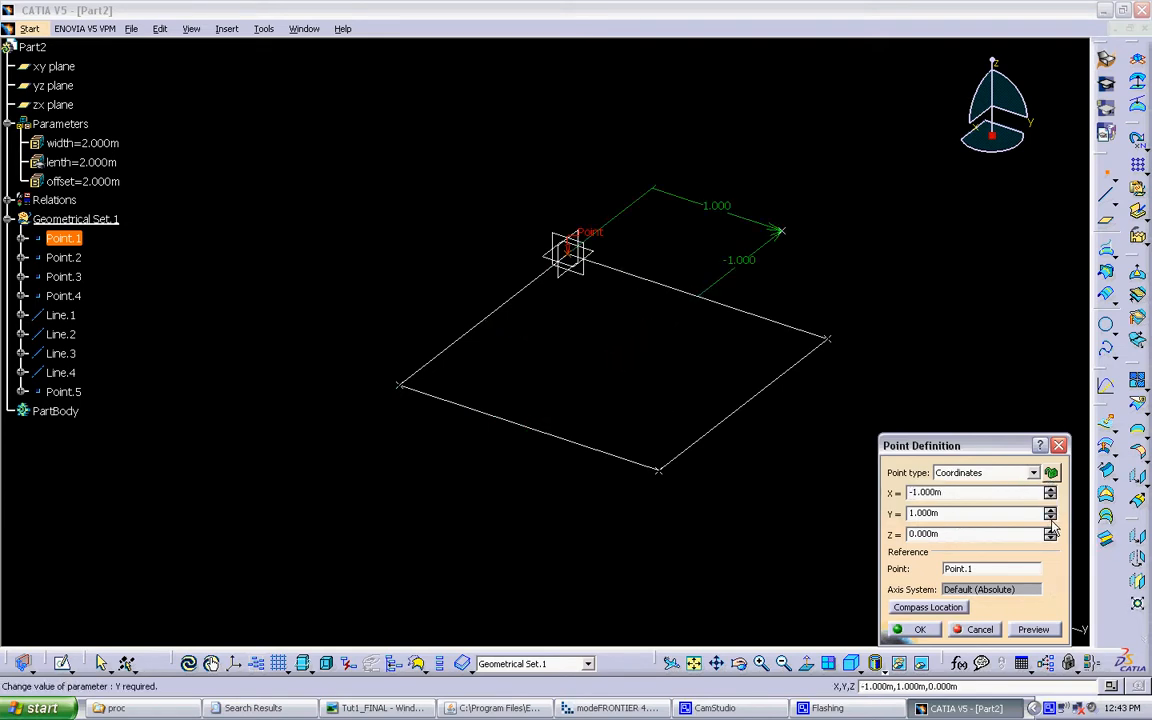
left_click(1050, 519)
left_click(1050, 519)
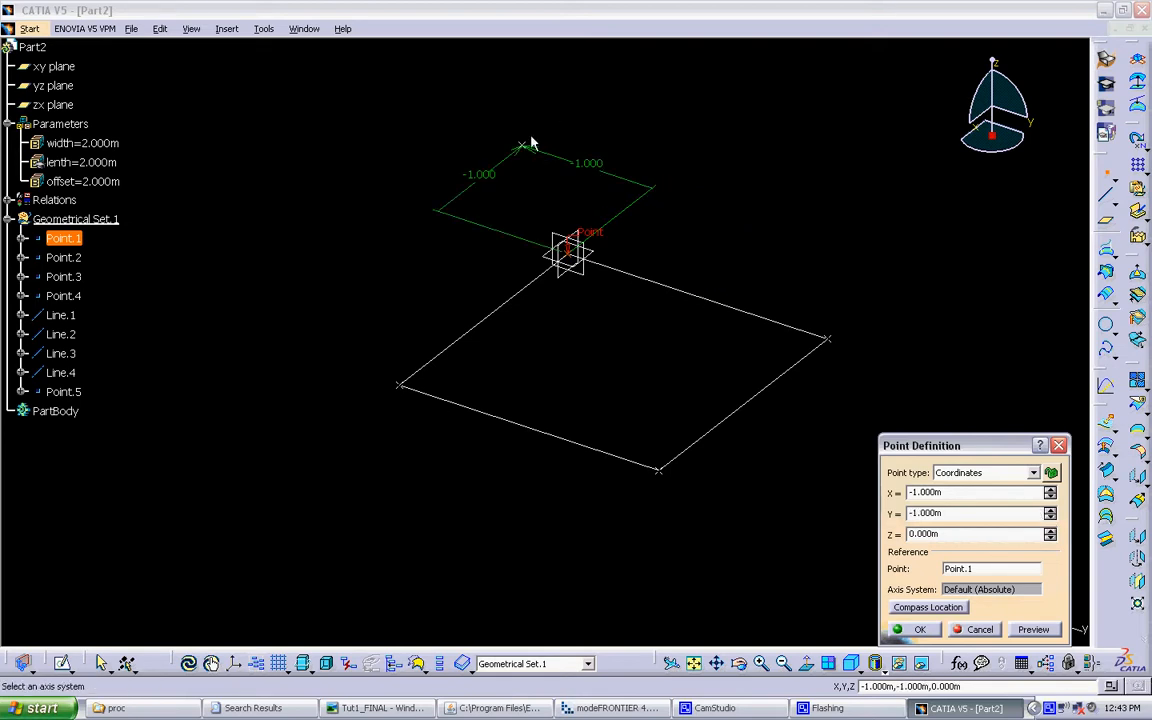
Drive the new point's X coordinate with the formula -offset
right_click(964, 497)
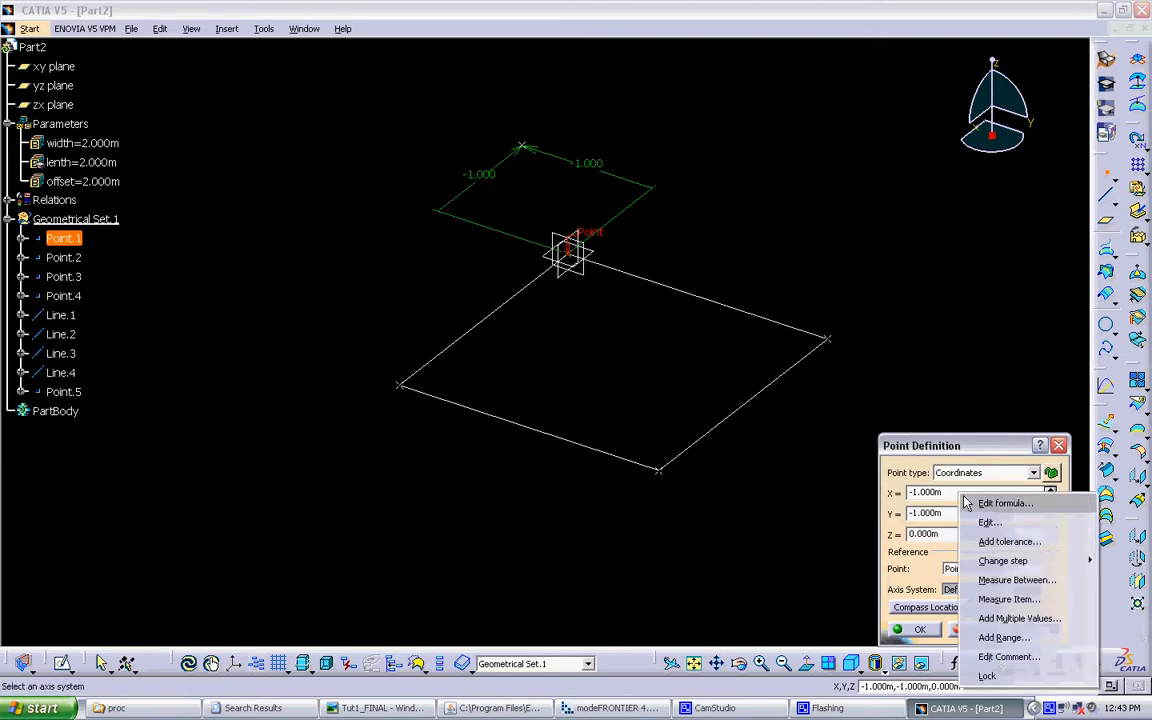
left_click(981, 506)
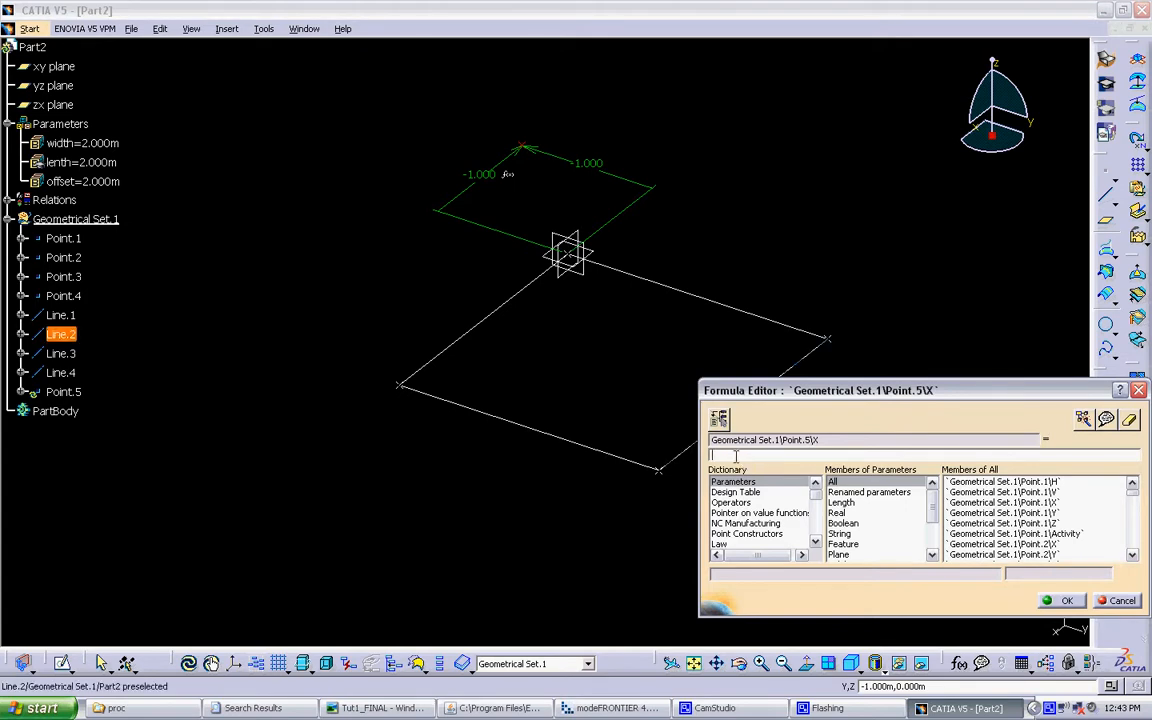
type("-")
left_click(85, 181)
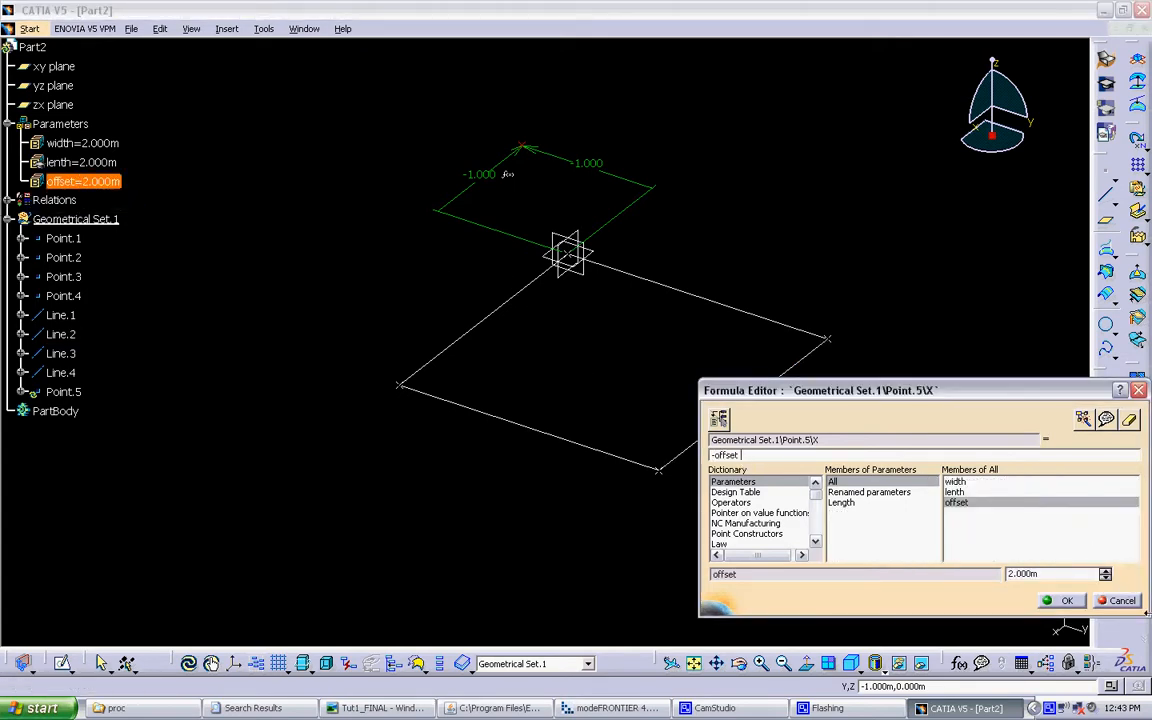
left_click(1064, 601)
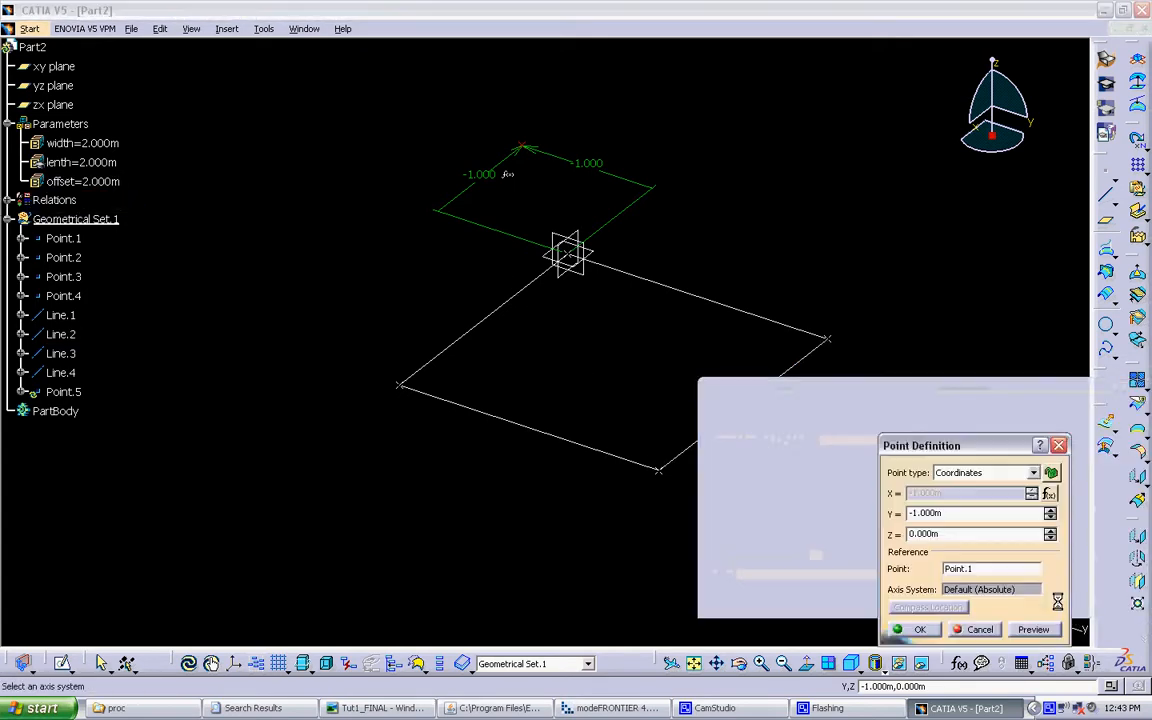
Drive the point's Y coordinate with the formula -offset and create the point
right_click(988, 512)
left_click(1000, 521)
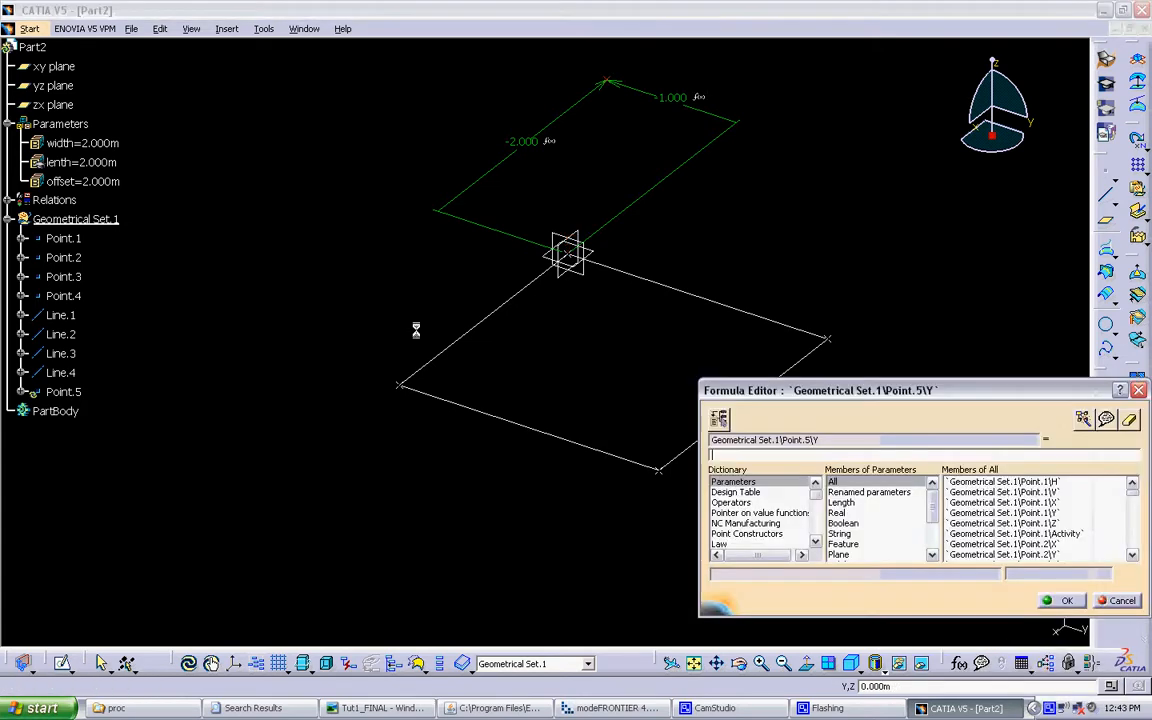
type("-")
left_click(85, 181)
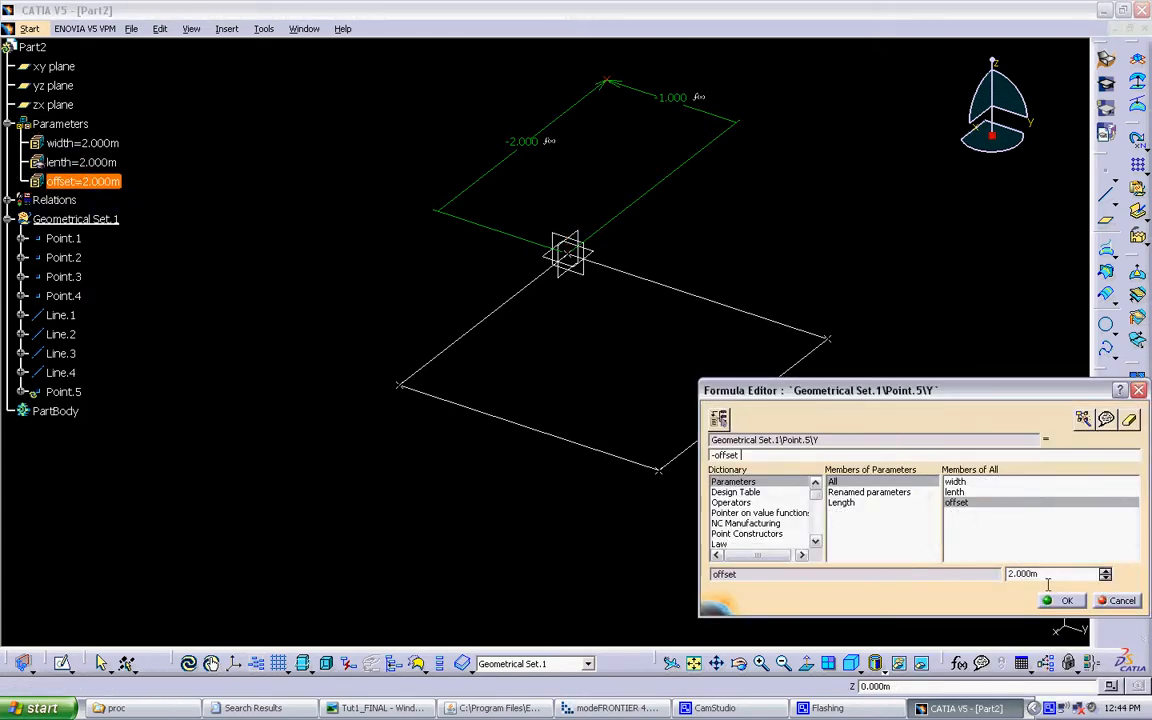
left_click(1060, 604)
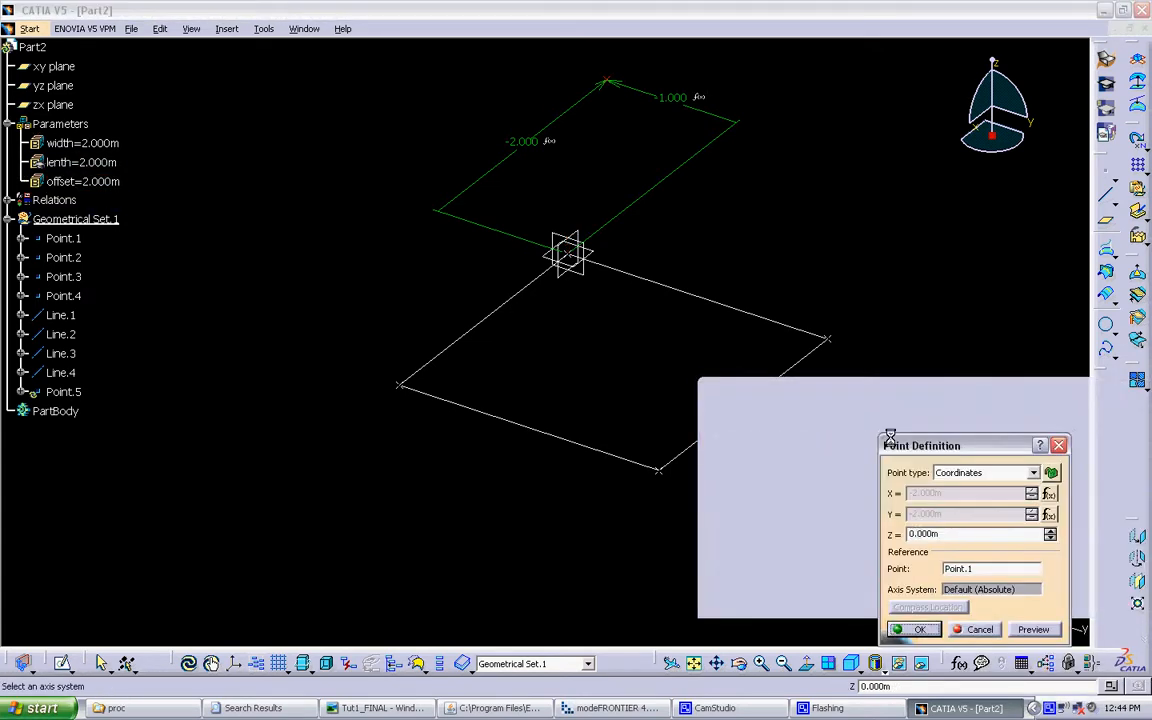
middle_click_drag(730, 293, 730, 342)
left_click(921, 631)
middle_click_drag(644, 183, 642, 208)
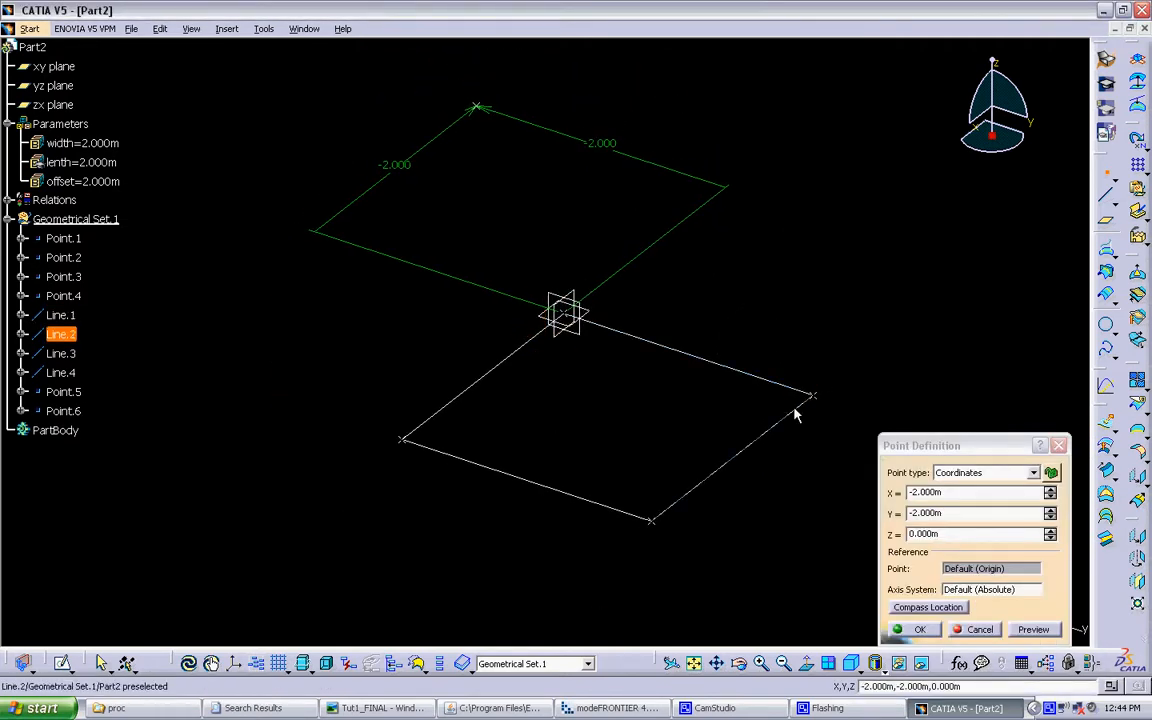
left_click(978, 629)
Set the offset parameter to 1 m
double_click(90, 181)
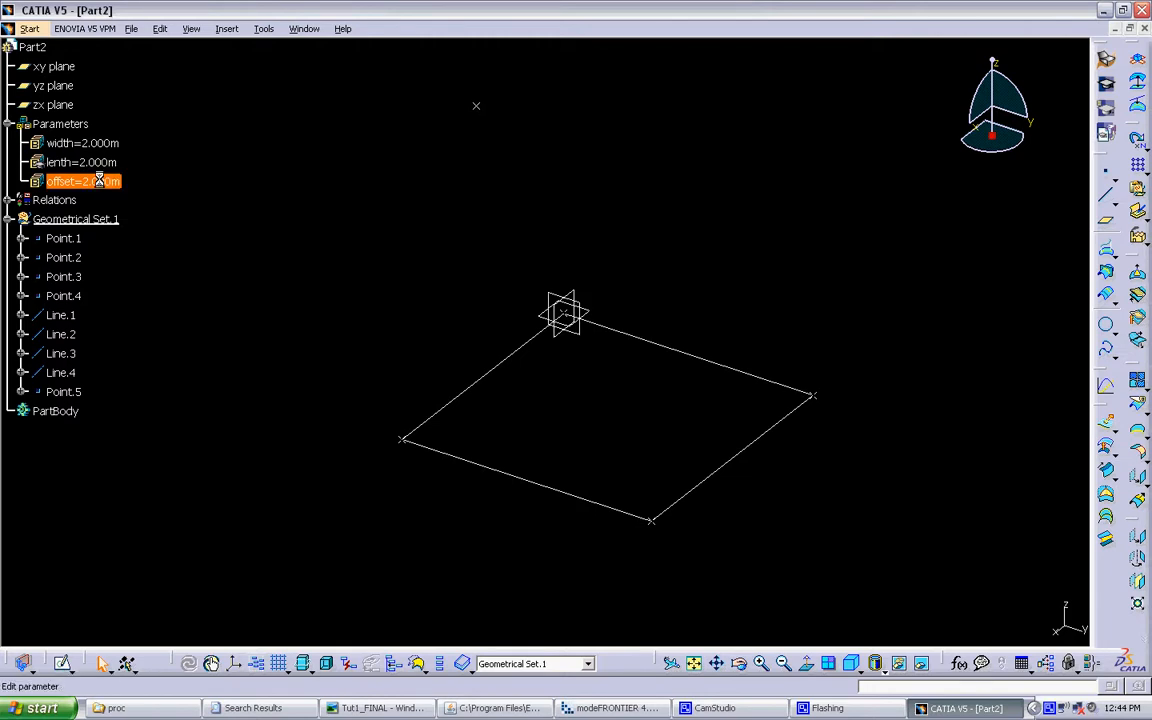
type("1.000m")
left_click(270, 250)
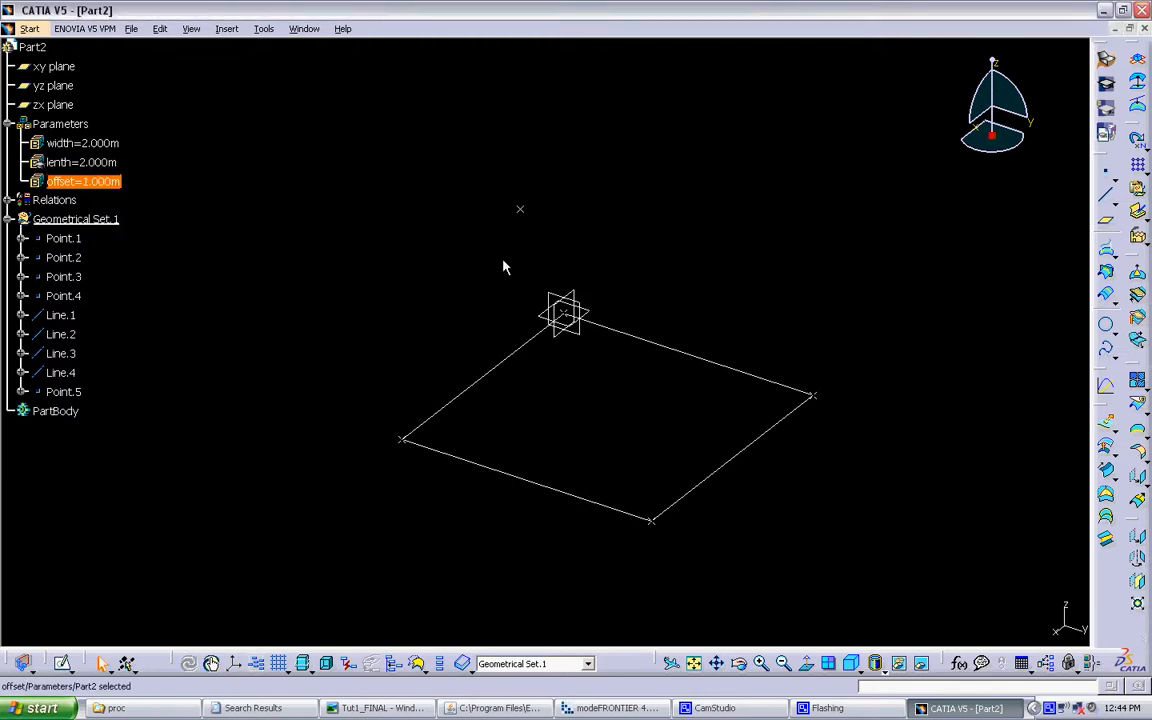
middle_click_drag(504, 265, 490, 299)
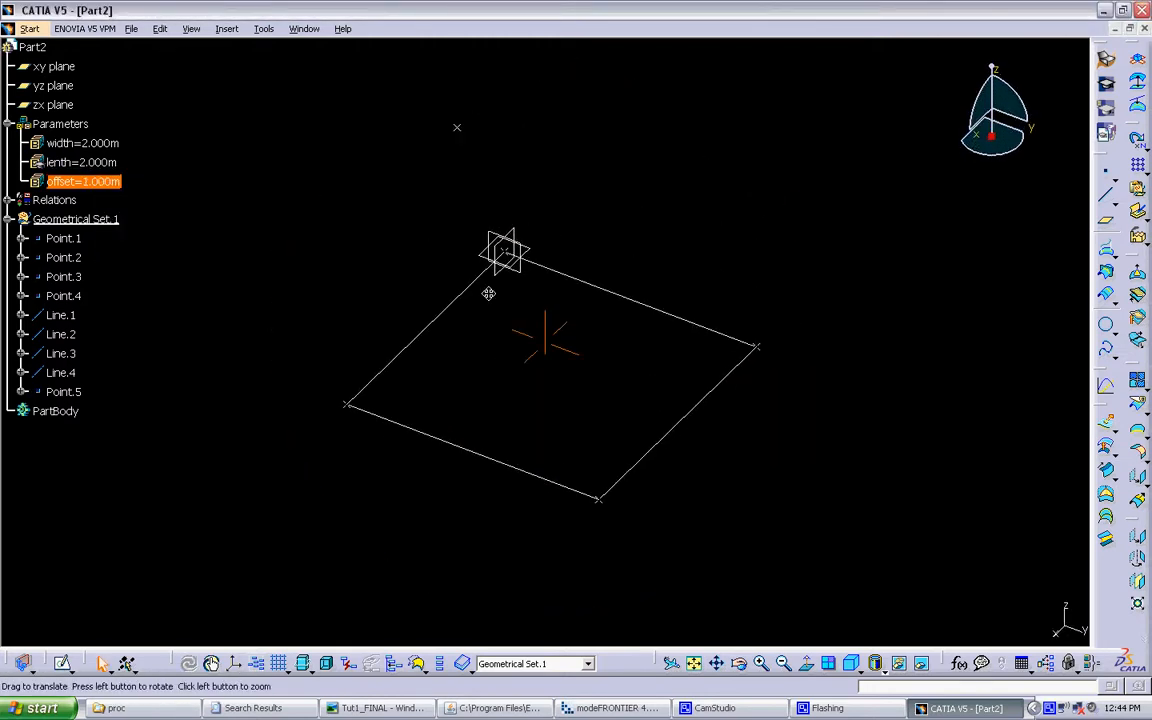
left_click(1106, 180)
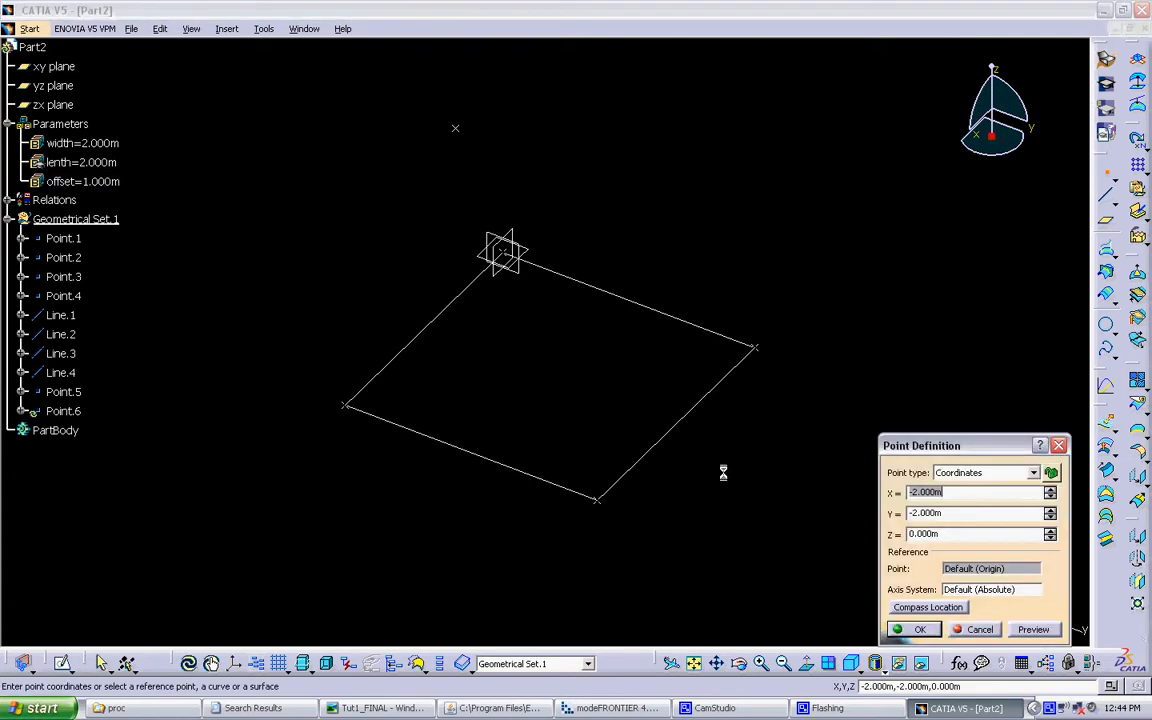
left_click(750, 346)
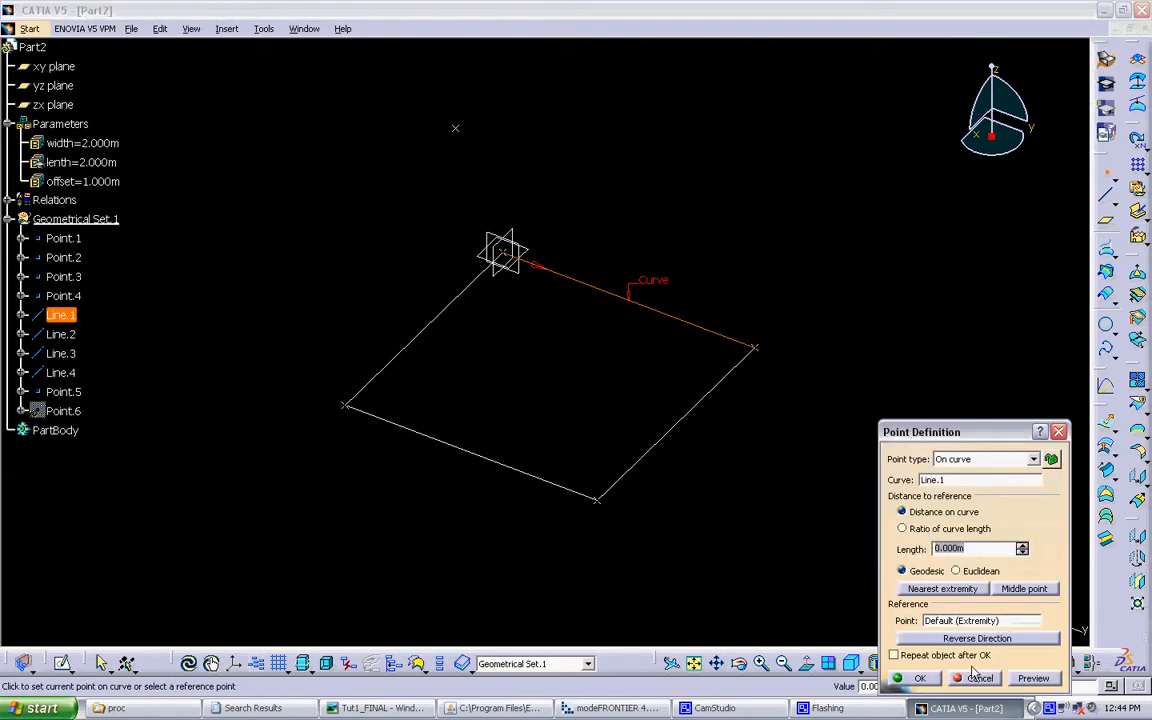
left_click(979, 677)
Start another coordinate point referenced to Point.2, with its Y coordinate set to 1 m
left_click(1106, 175)
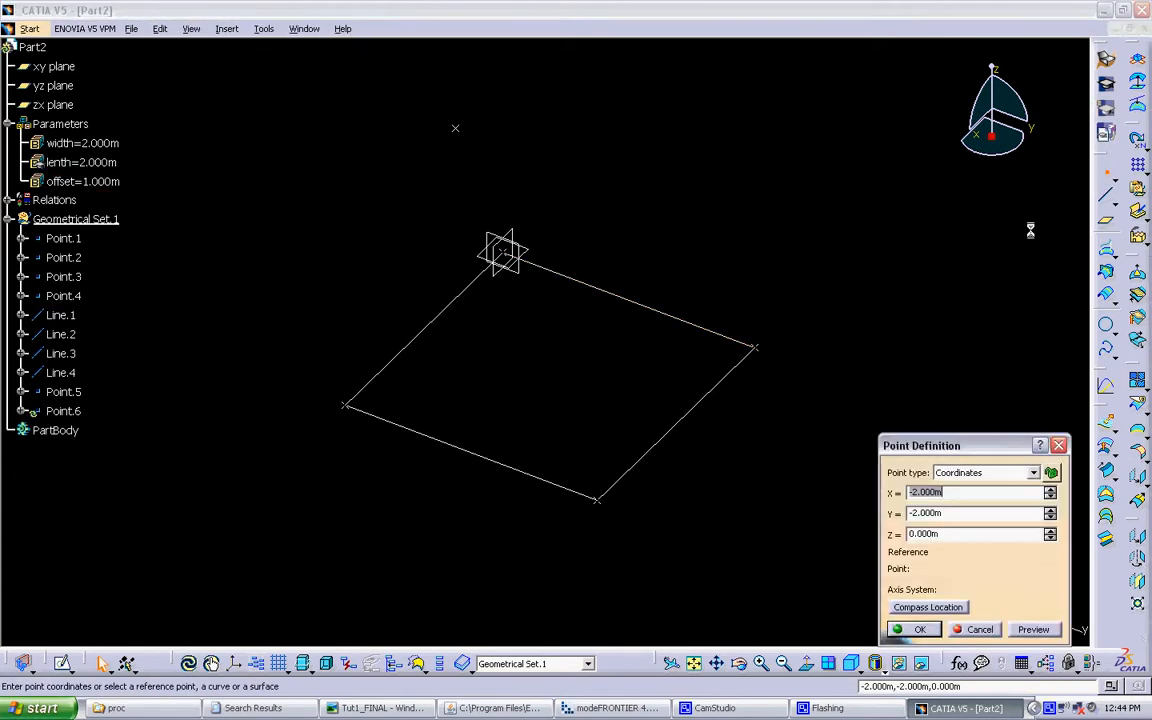
left_click(764, 352)
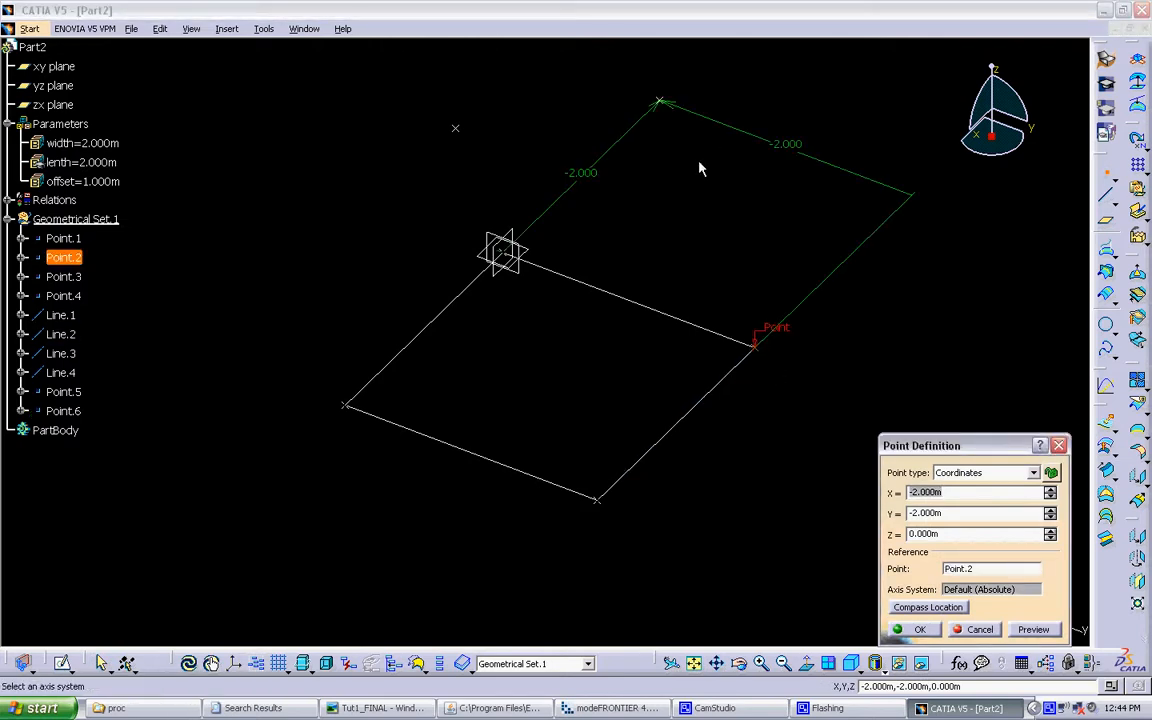
left_click_drag(662, 104, 762, 205)
left_click(946, 492)
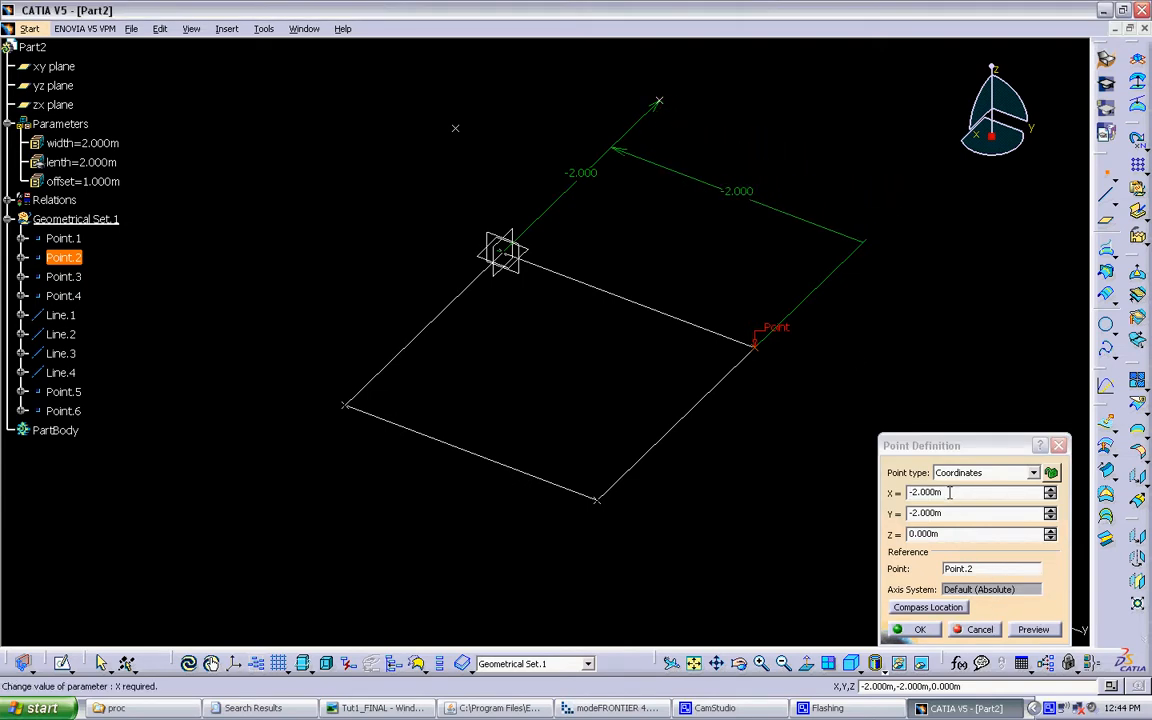
left_click(1049, 510)
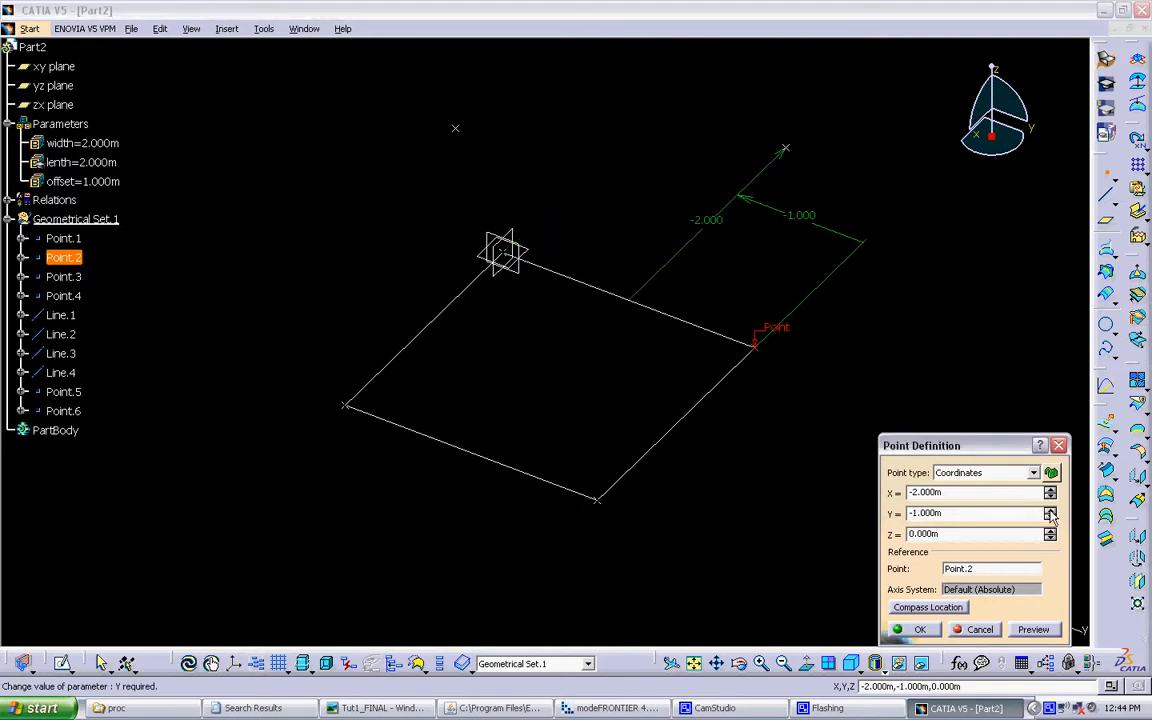
left_click(1050, 511)
left_click(1050, 510)
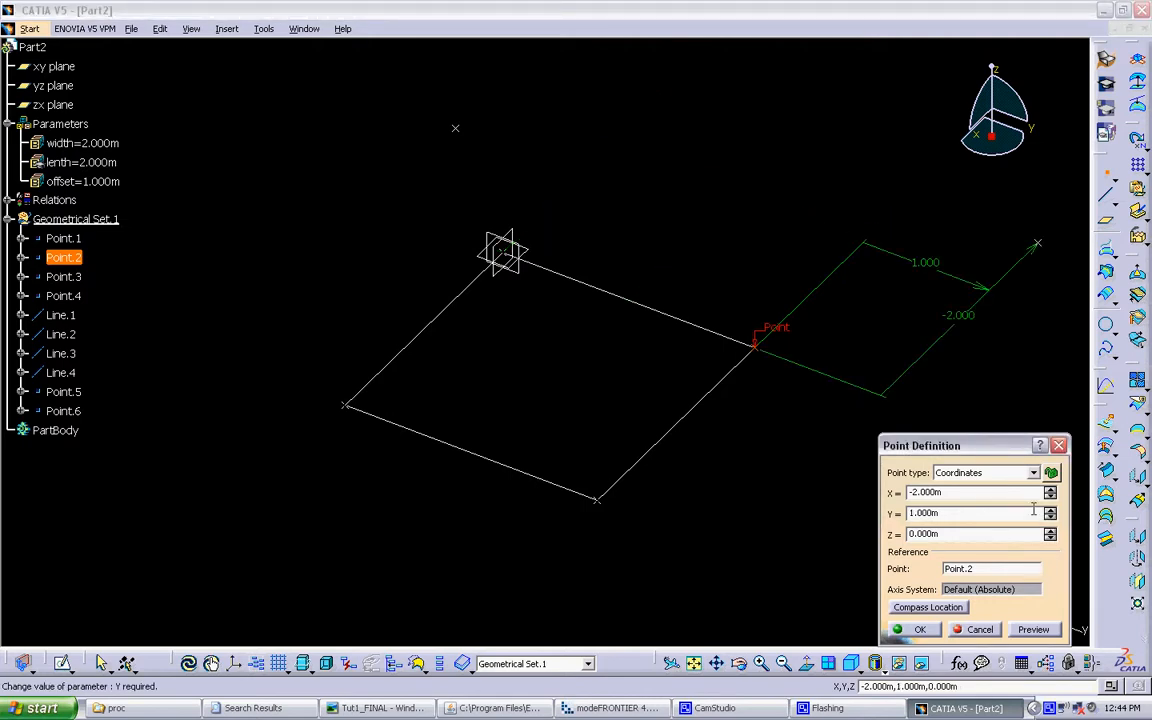
Drive the X coordinate of the point referenced to Point.2 with the formula -offset
right_click(975, 492)
left_click(1000, 441)
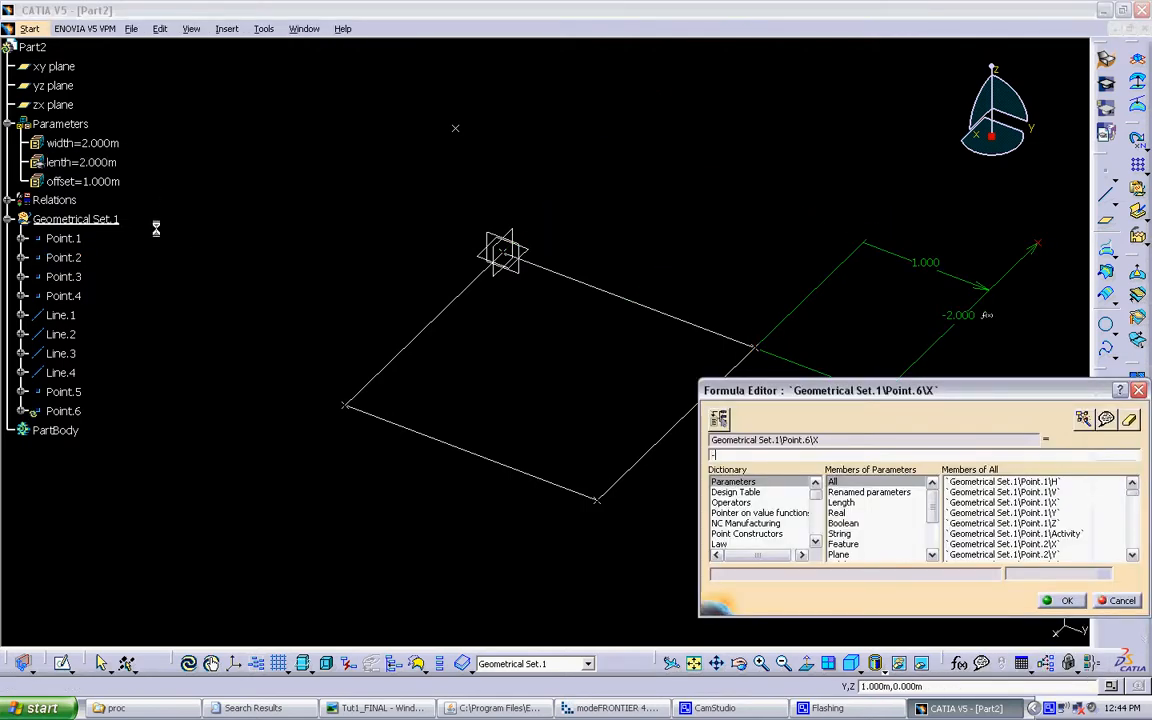
left_click(106, 181)
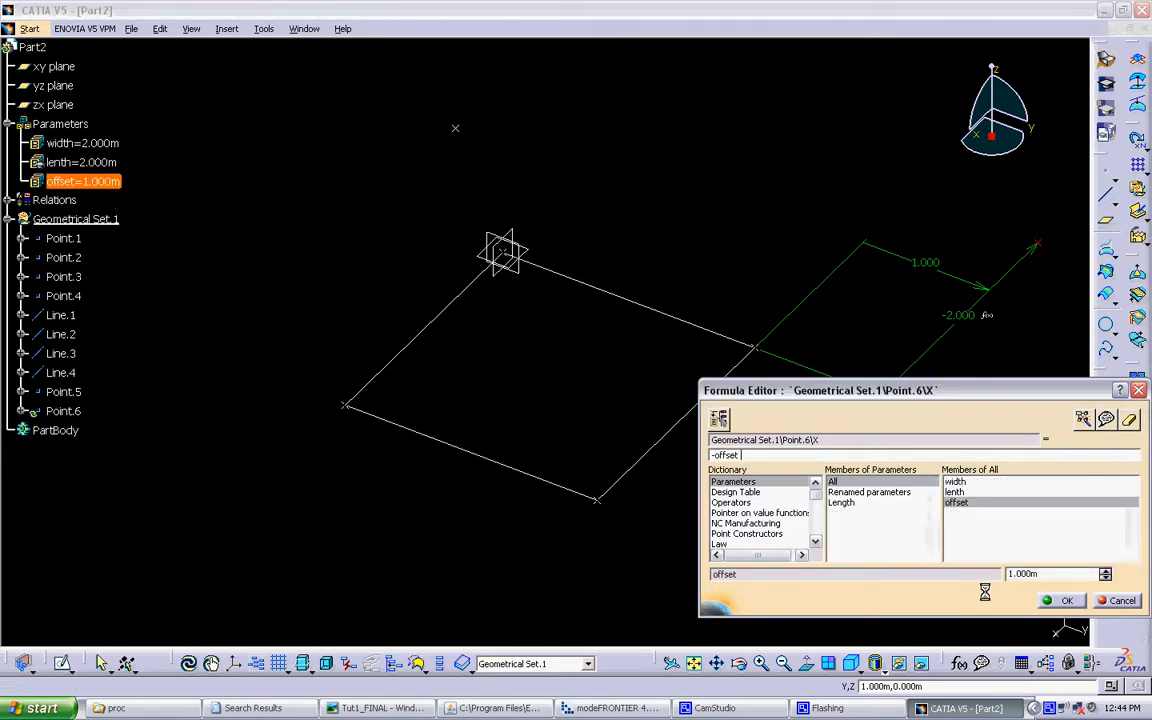
left_click(1062, 601)
Drive the Y coordinate of the point referenced to Point.2 with the formula offset and create the point
right_click(975, 512)
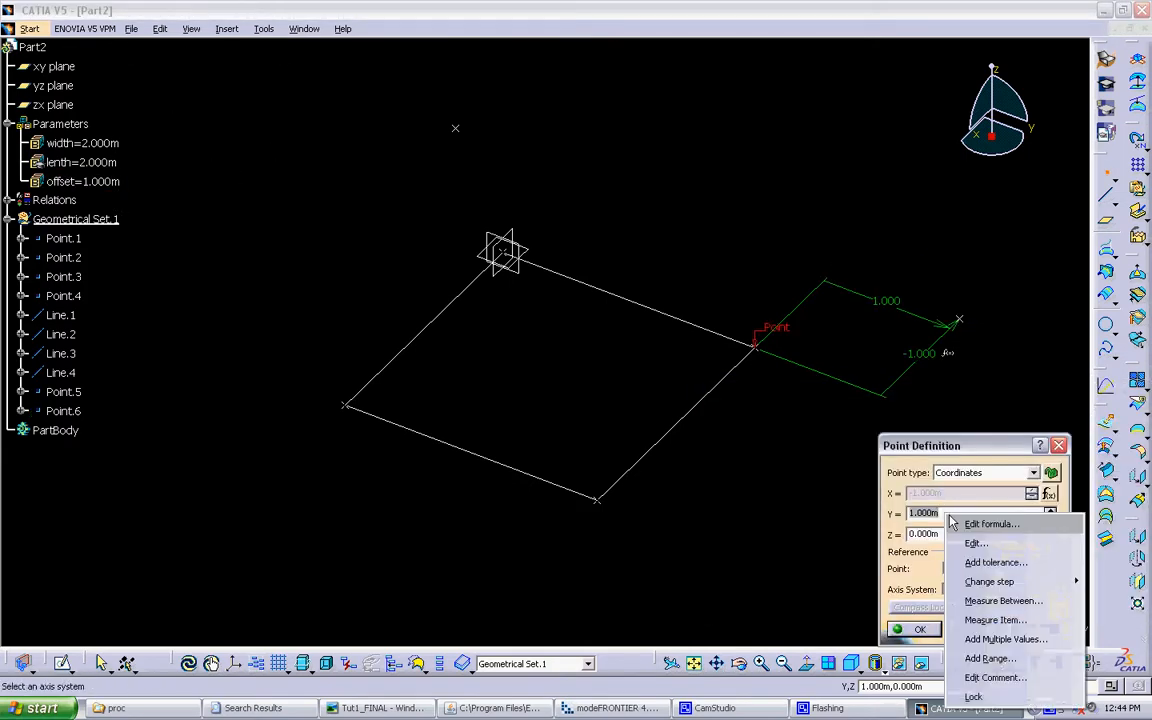
left_click(985, 522)
left_click(106, 182)
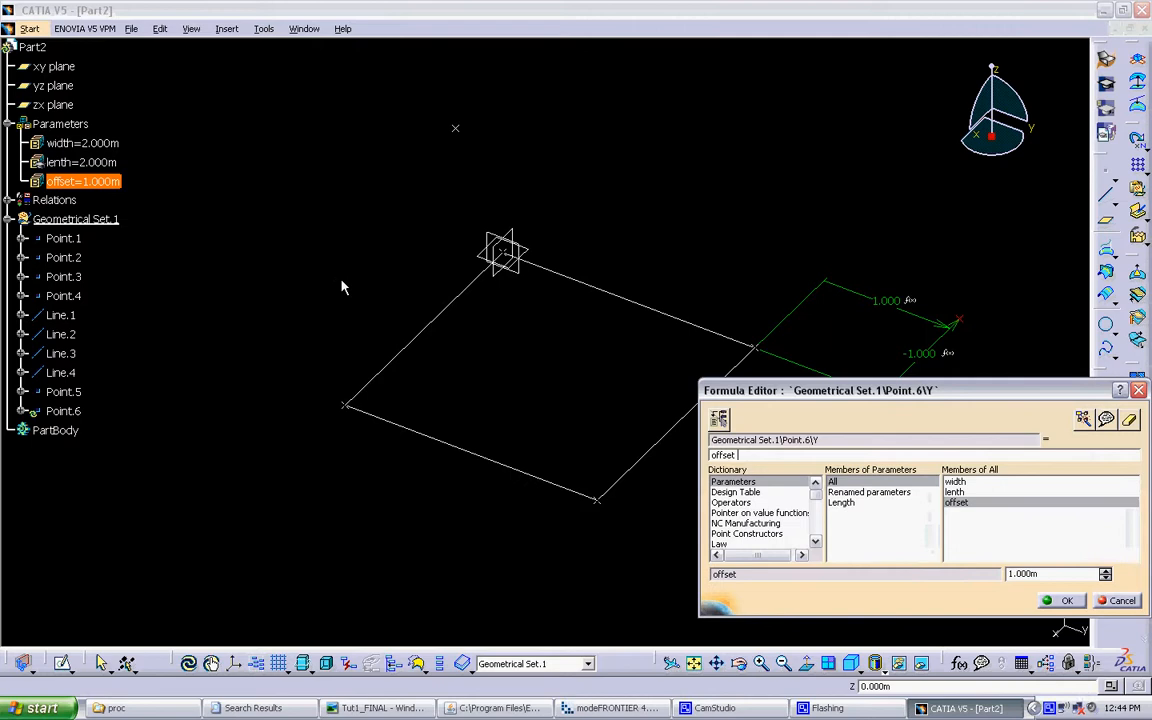
left_click(1065, 600)
key("Return")
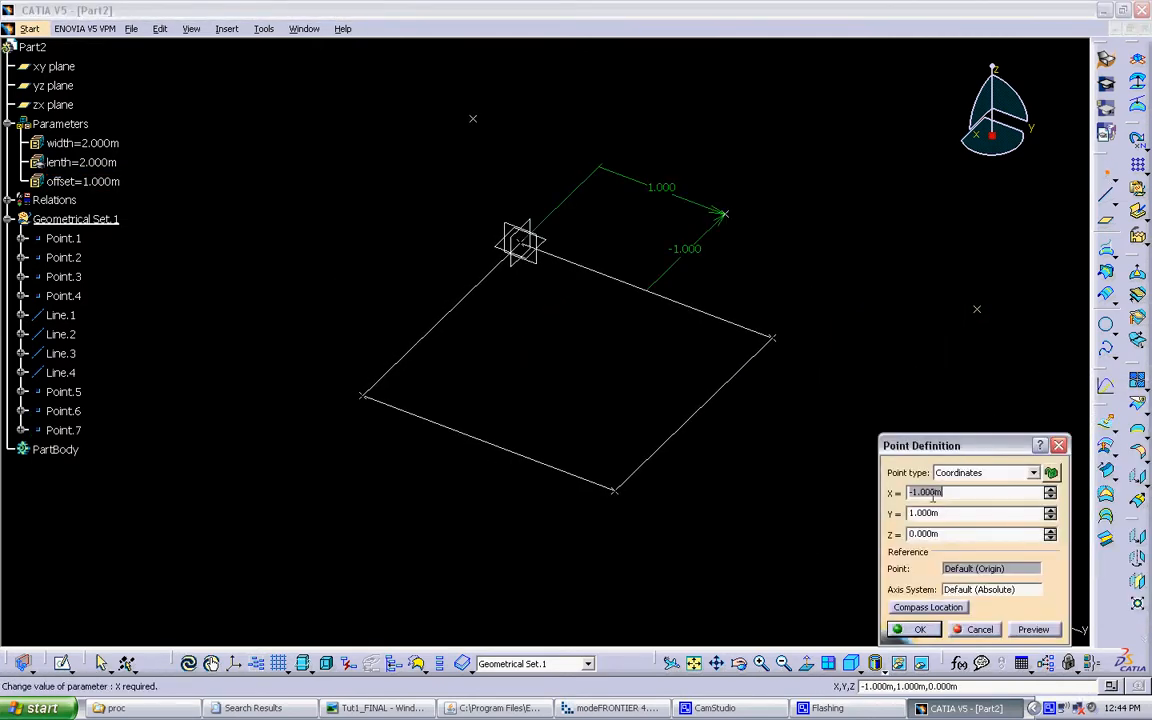
Reference a new coordinate point to Point.3, set its X coordinate to 1 m, and drive X with the formula offset
left_click(616, 492)
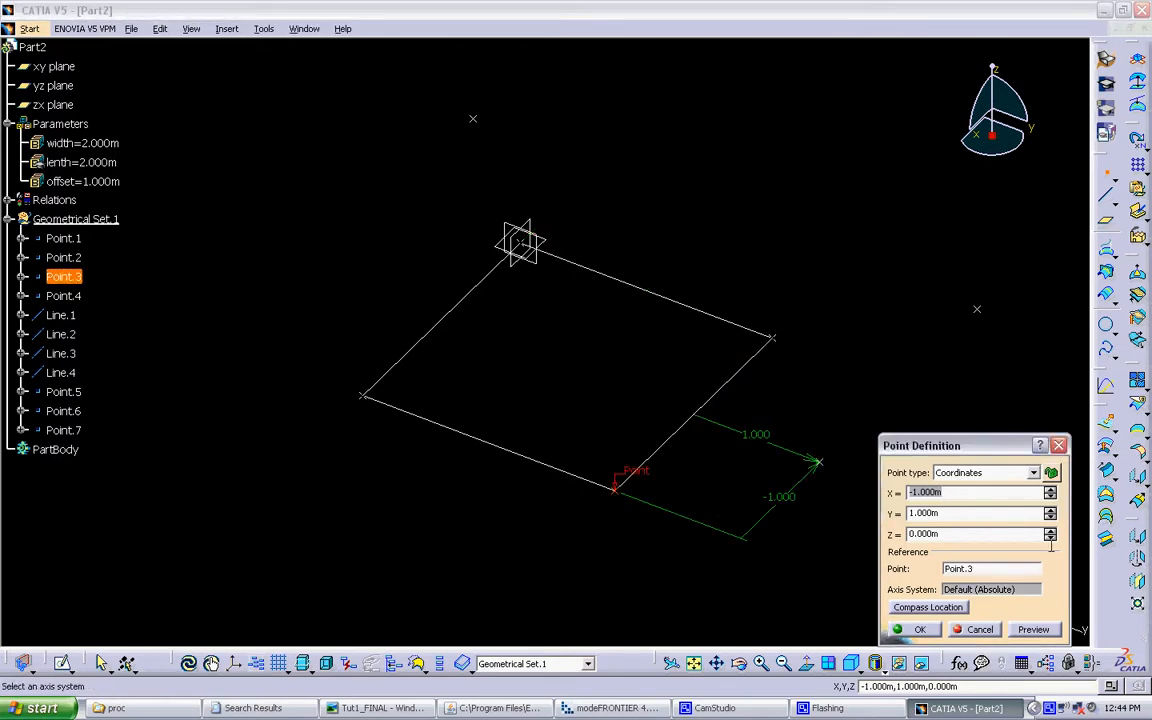
left_click(1050, 489)
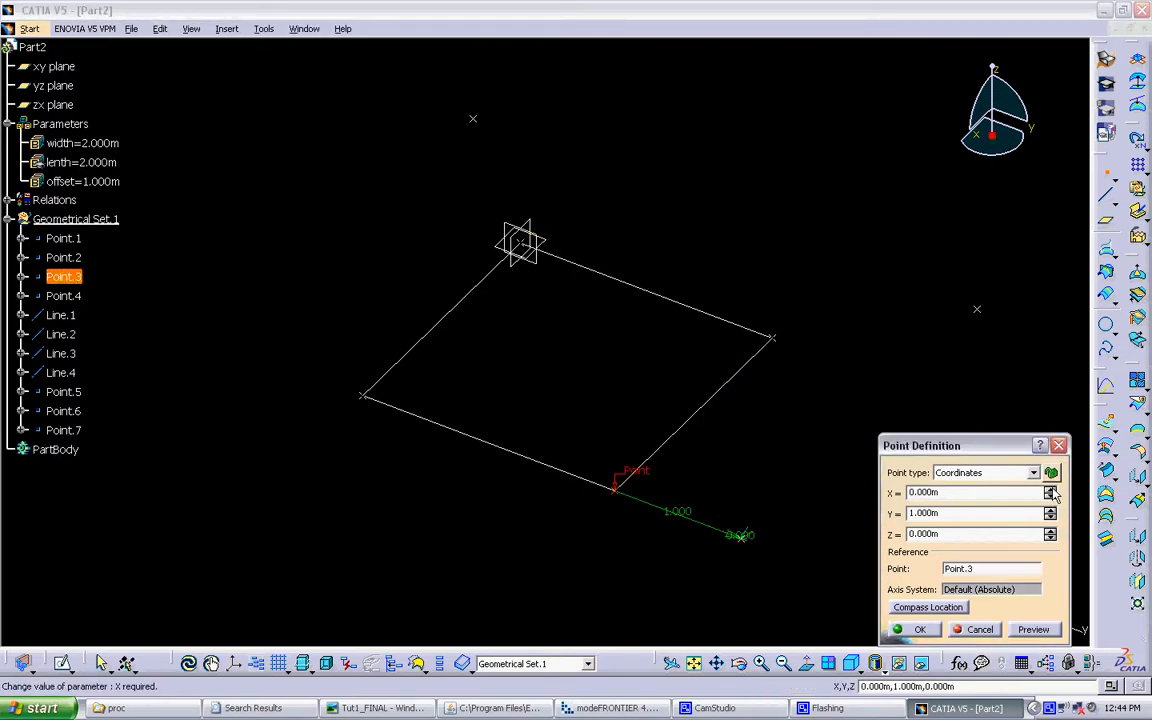
left_click(1050, 489)
right_click(989, 498)
left_click(1030, 505)
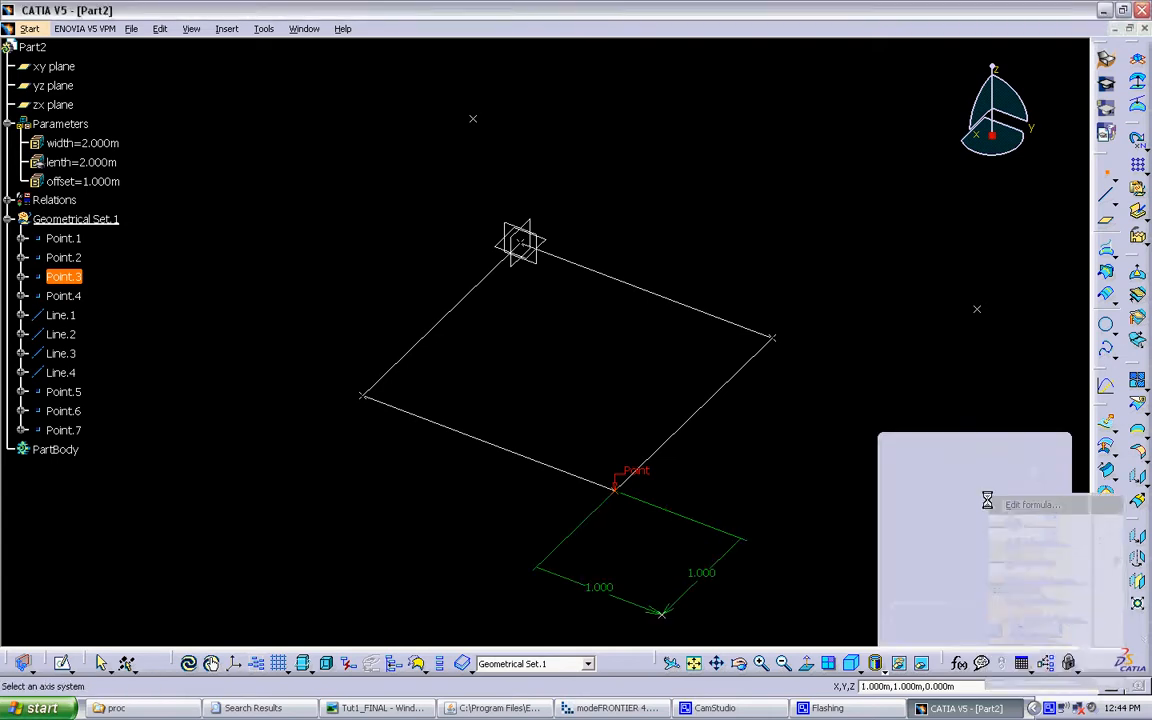
left_click(68, 182)
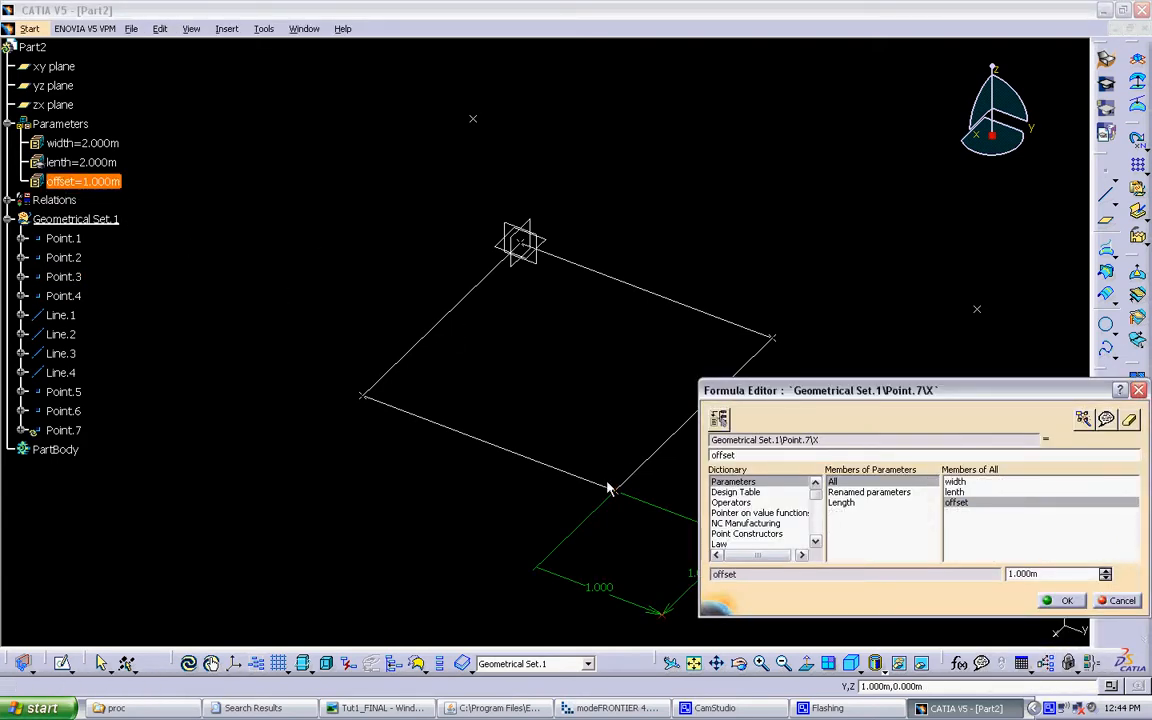
left_click(1066, 600)
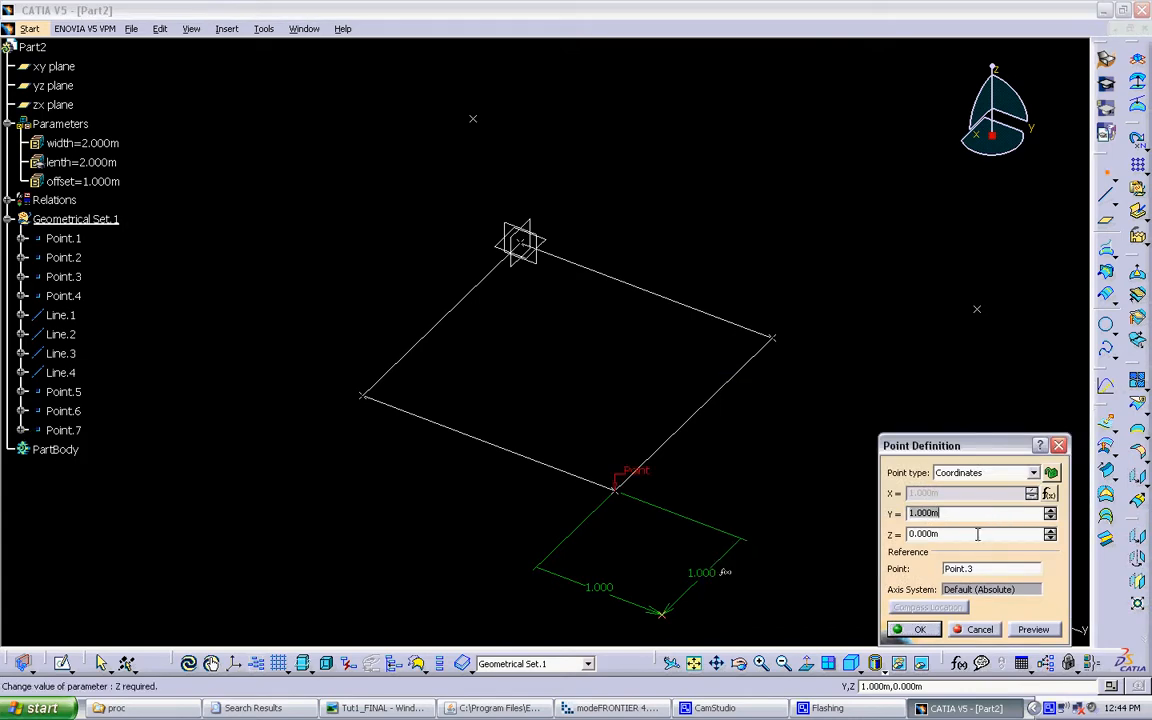
Drive the Y coordinate of the point referenced to Point.3 with the formula offset and create the point
right_click(985, 516)
left_click(1018, 528)
left_click(70, 181)
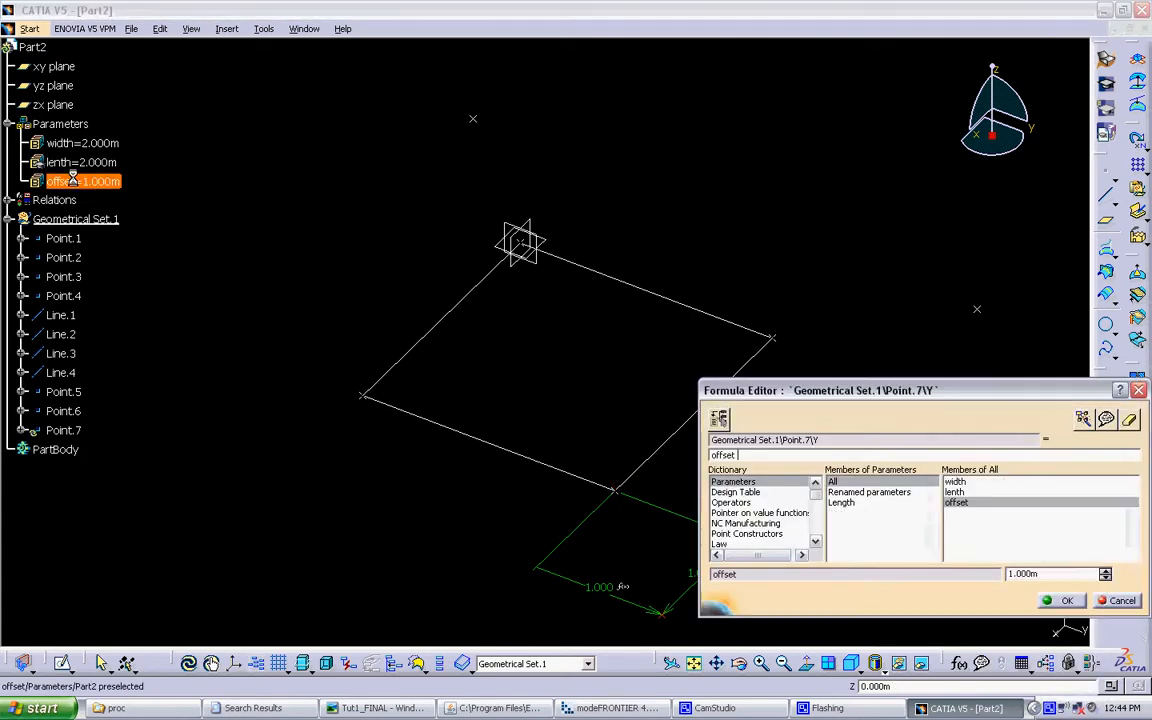
left_click(1066, 600)
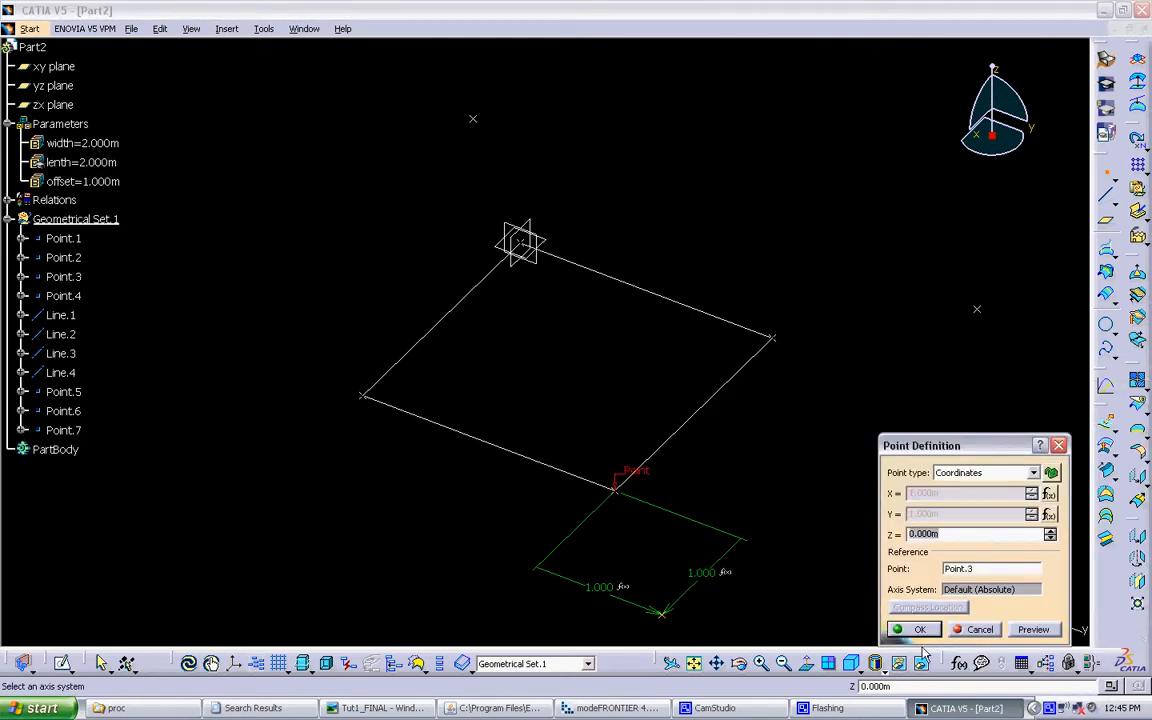
left_click(918, 630)
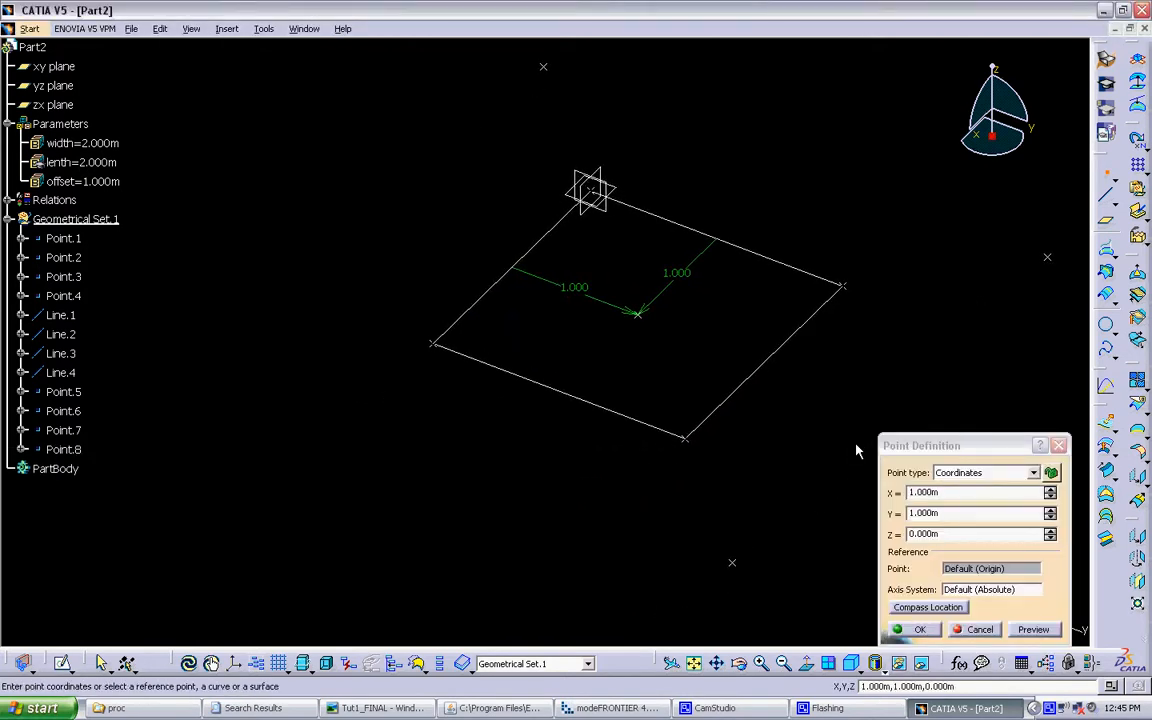
Reference a new coordinate point to Point.4 with Y at -1 m, and drive its X coordinate with the formula offset
left_click(433, 343)
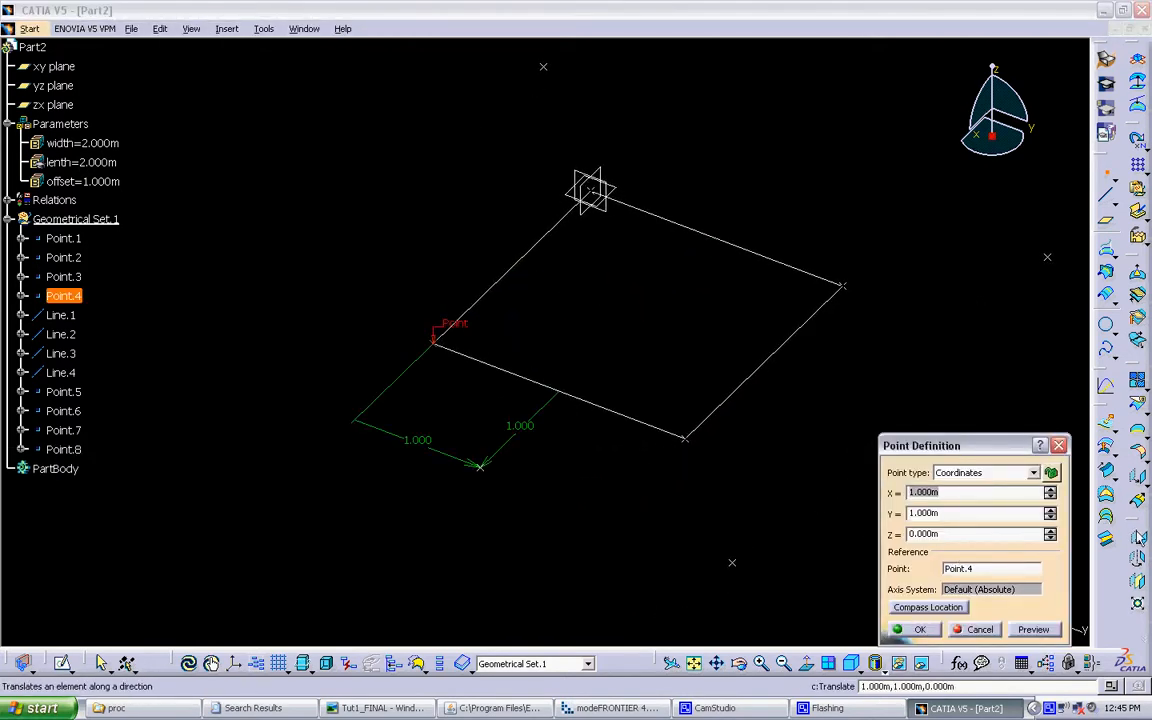
left_click(1049, 518)
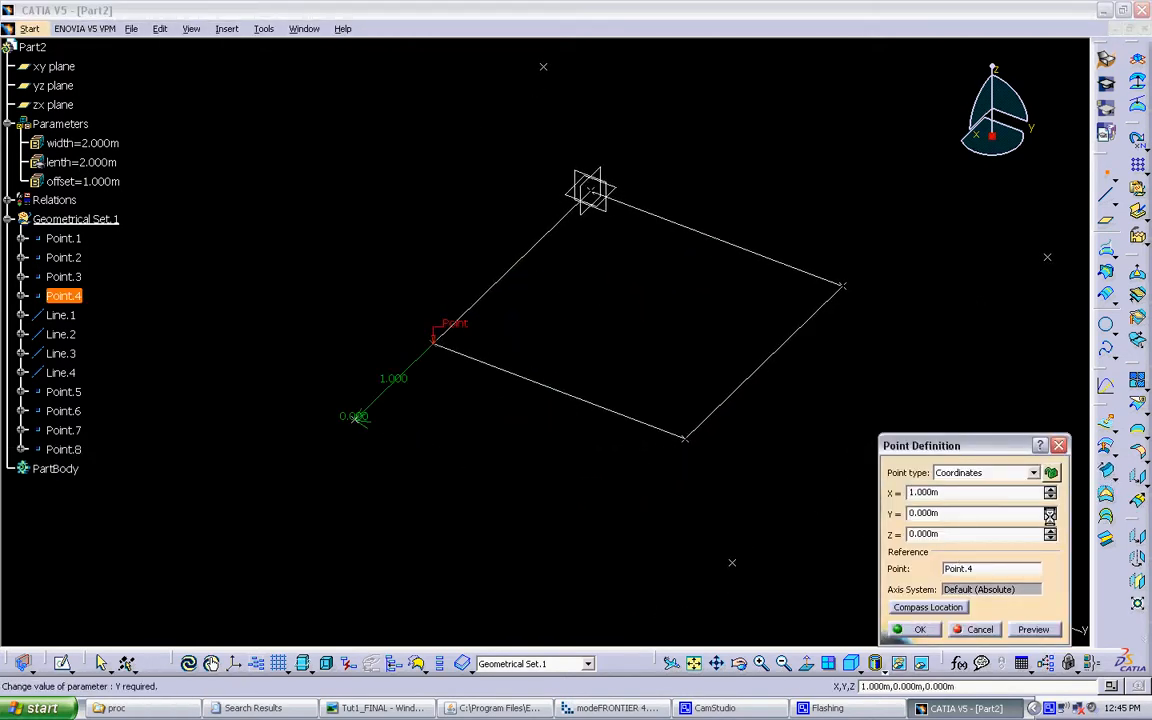
left_click(1049, 518)
right_click(1055, 492)
left_click(1088, 500)
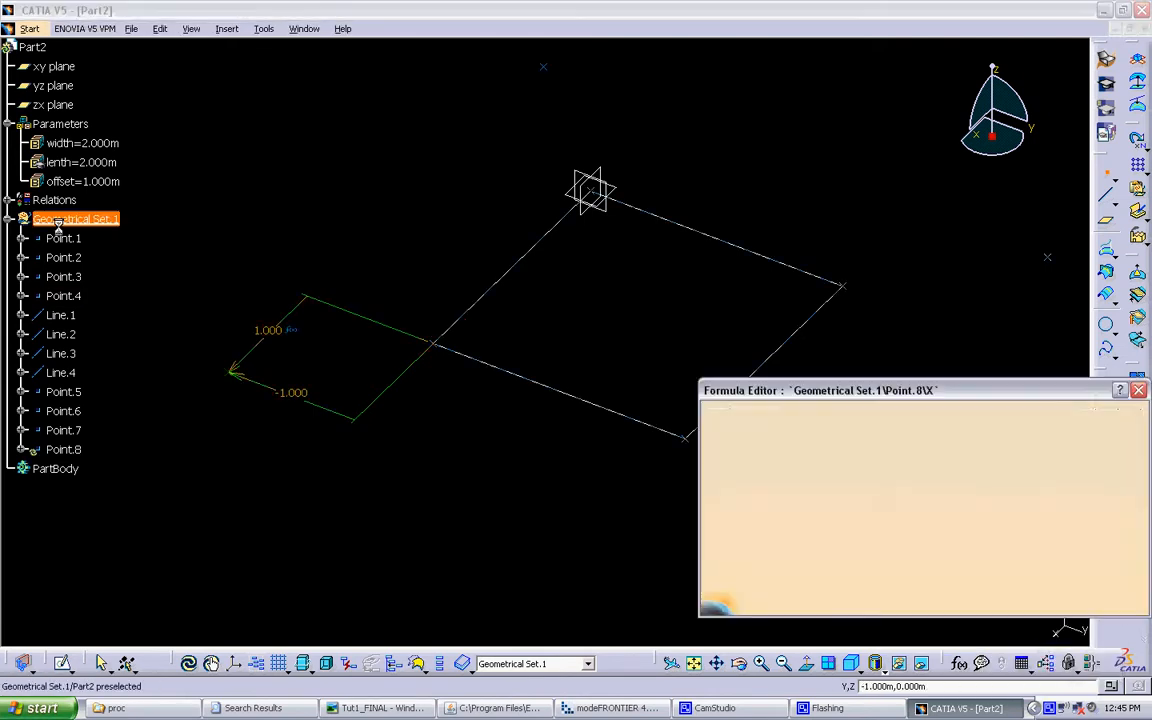
left_click(83, 181)
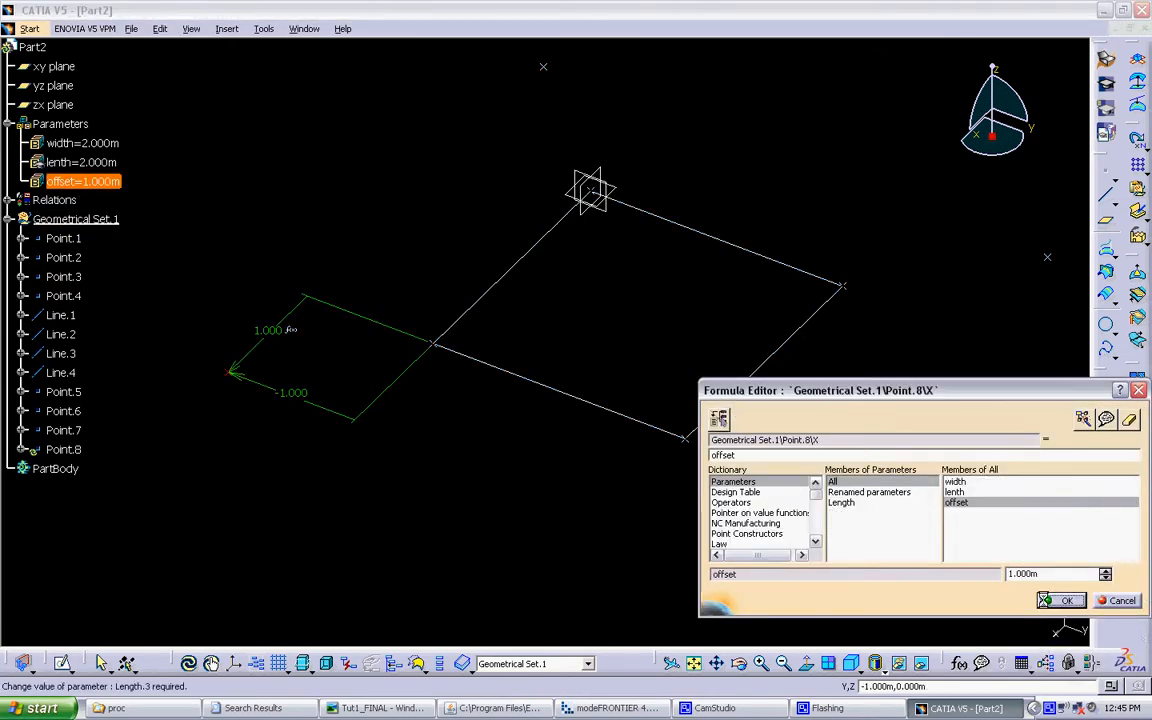
left_click(1062, 600)
Drive the Y coordinate of the point referenced to Point.4 with the formula -offset, create the point, and end point creation
right_click(985, 519)
left_click(994, 533)
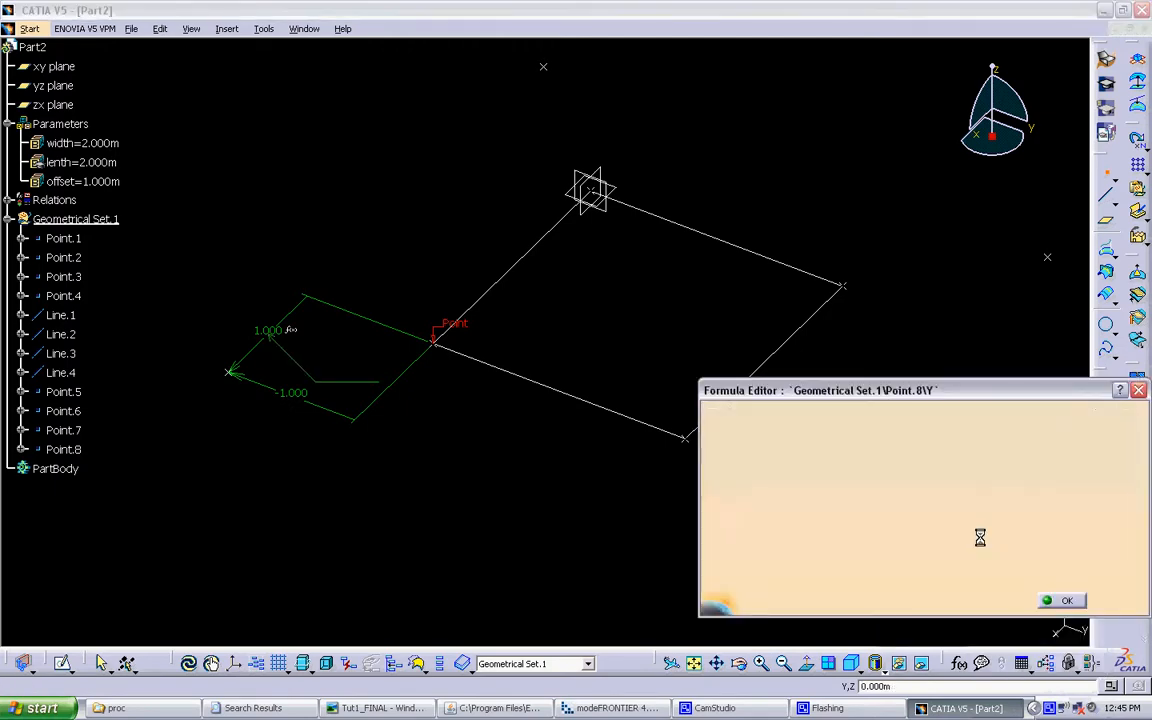
type("-")
left_click(83, 181)
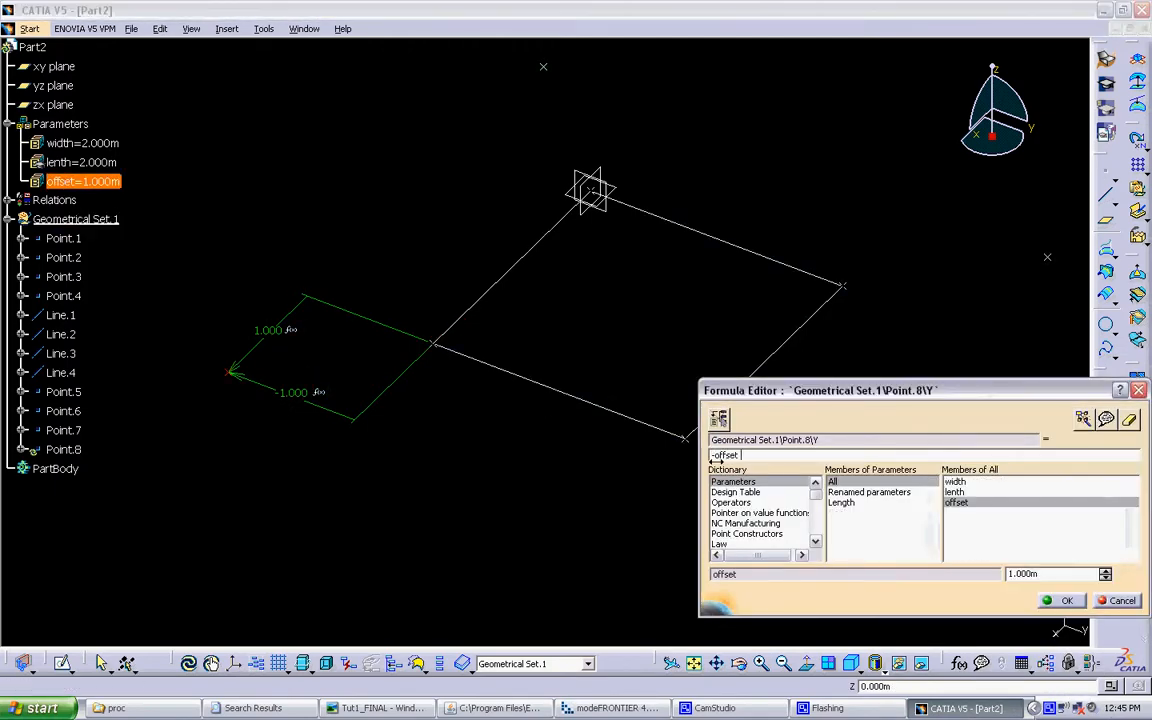
left_click(1064, 600)
left_click(903, 630)
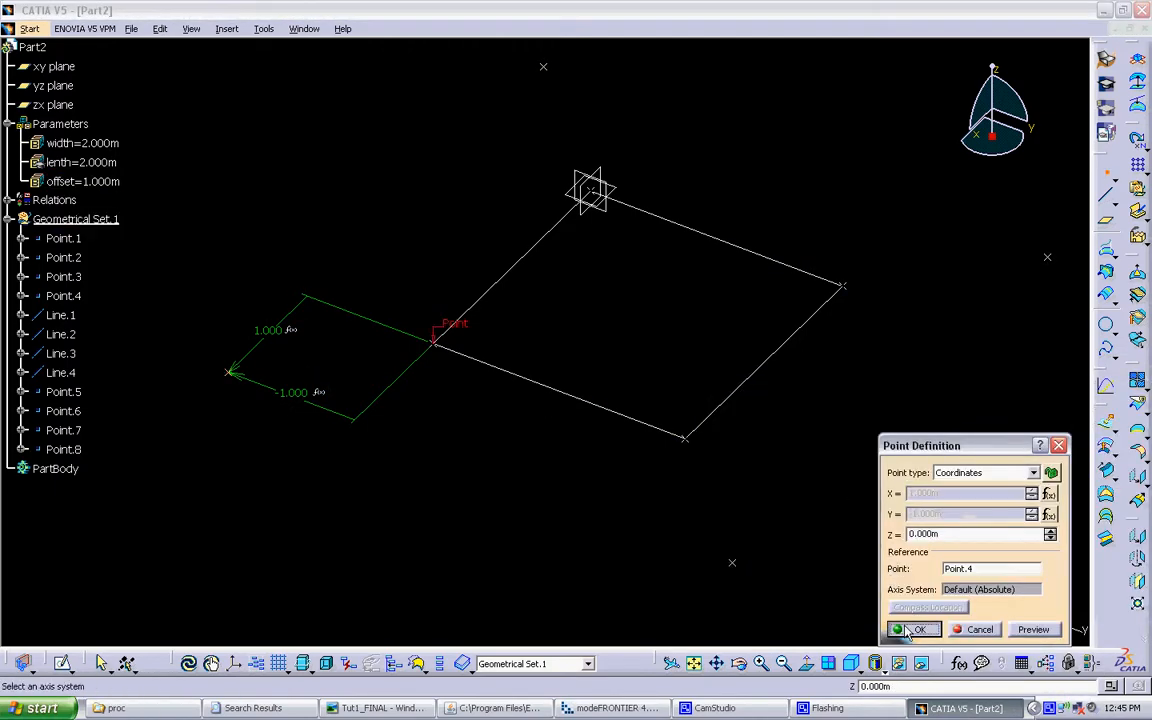
middle_click_drag(714, 358, 676, 400)
left_click(977, 632)
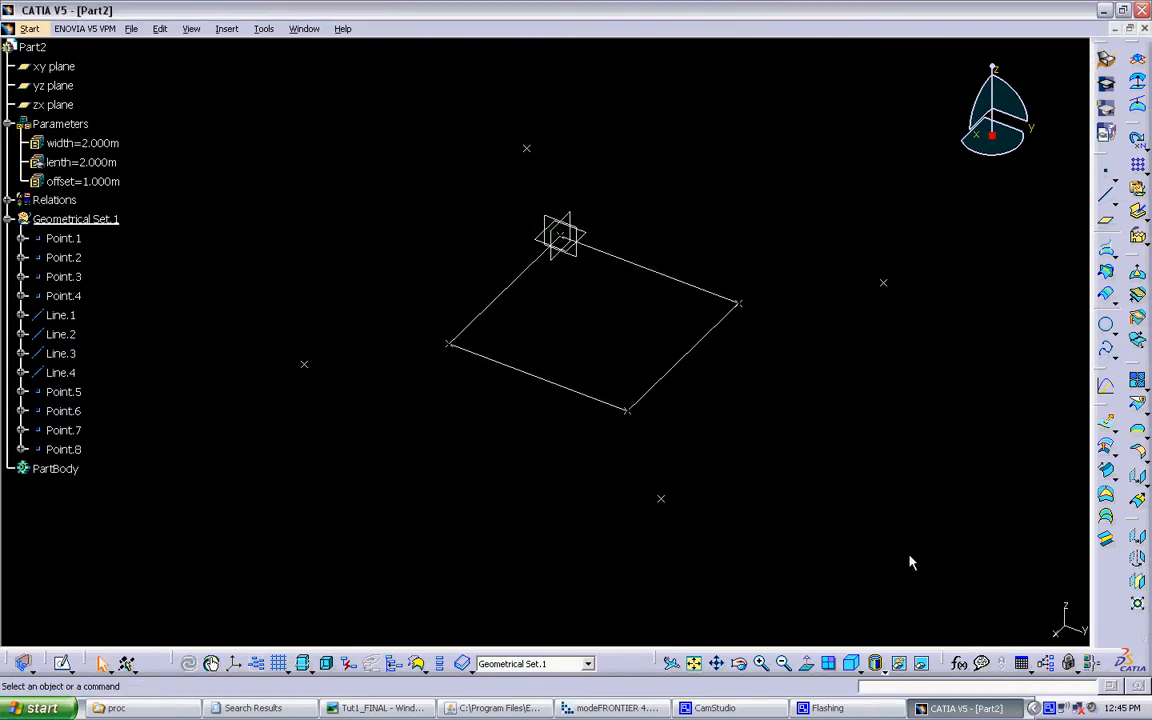
Create a closed polyline through Point.6, Point.7, Point.3 and Point.2, in that order
mouse_move(860, 495)
middle_mouse_down()
mouse_move(812, 481)
mouse_move(823, 474)
middle_mouse_up()
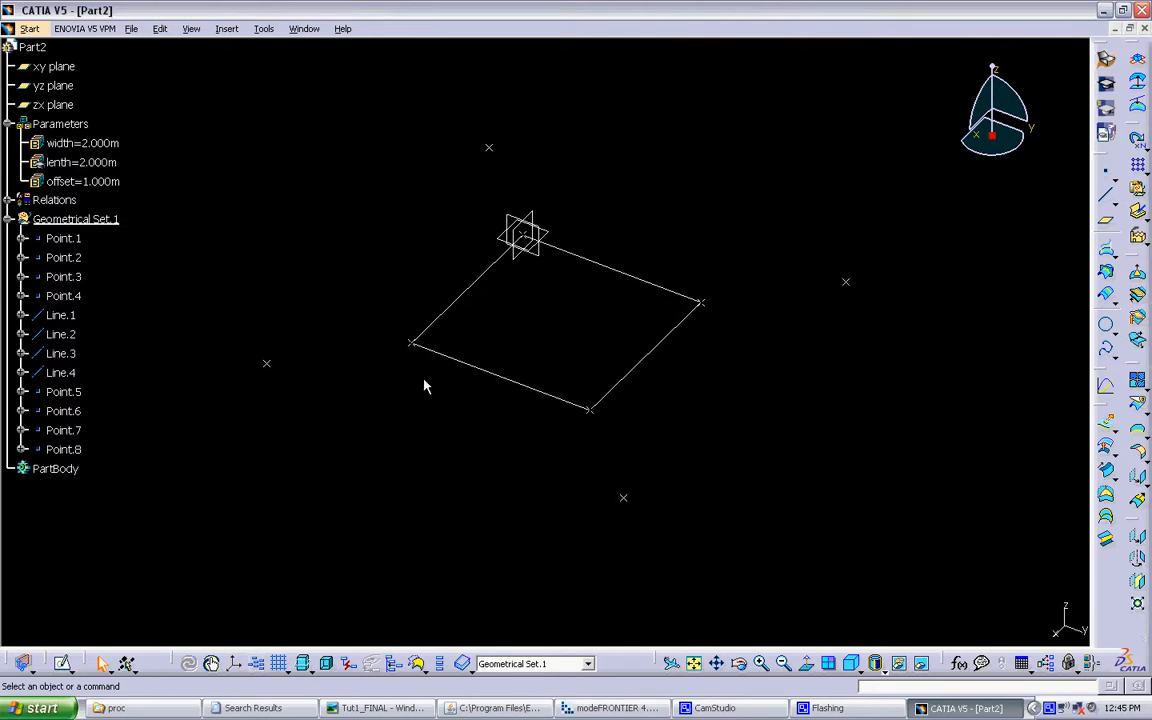
left_click(1112, 201)
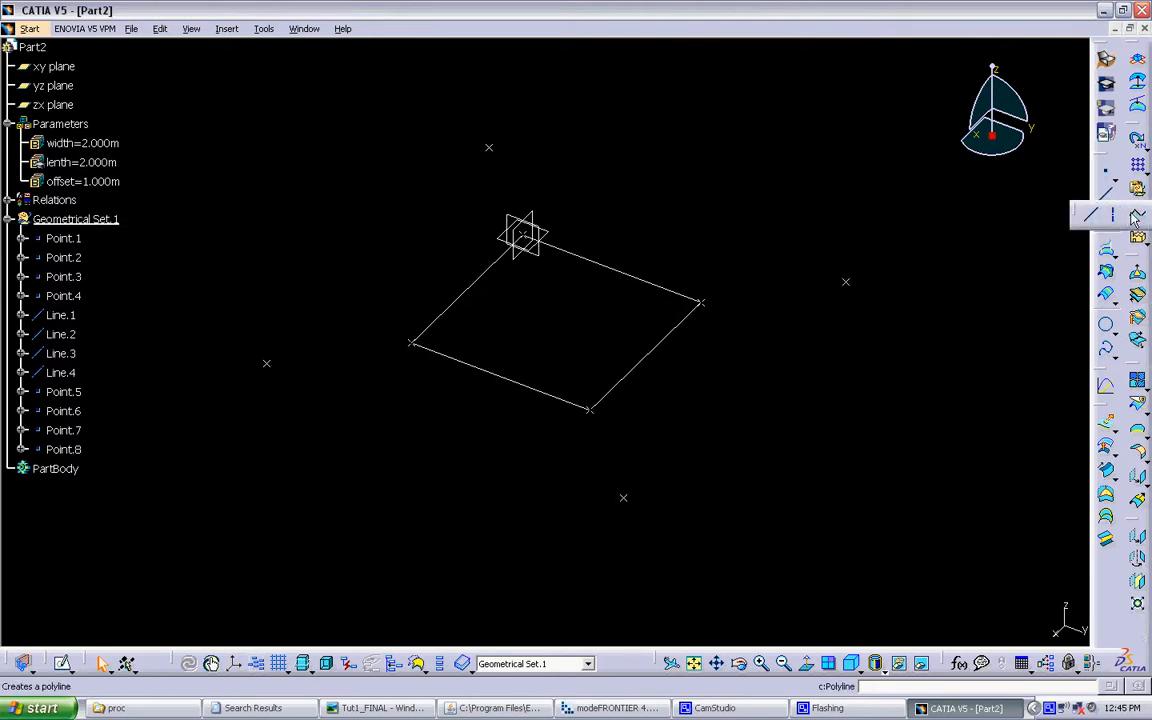
left_click(1137, 217)
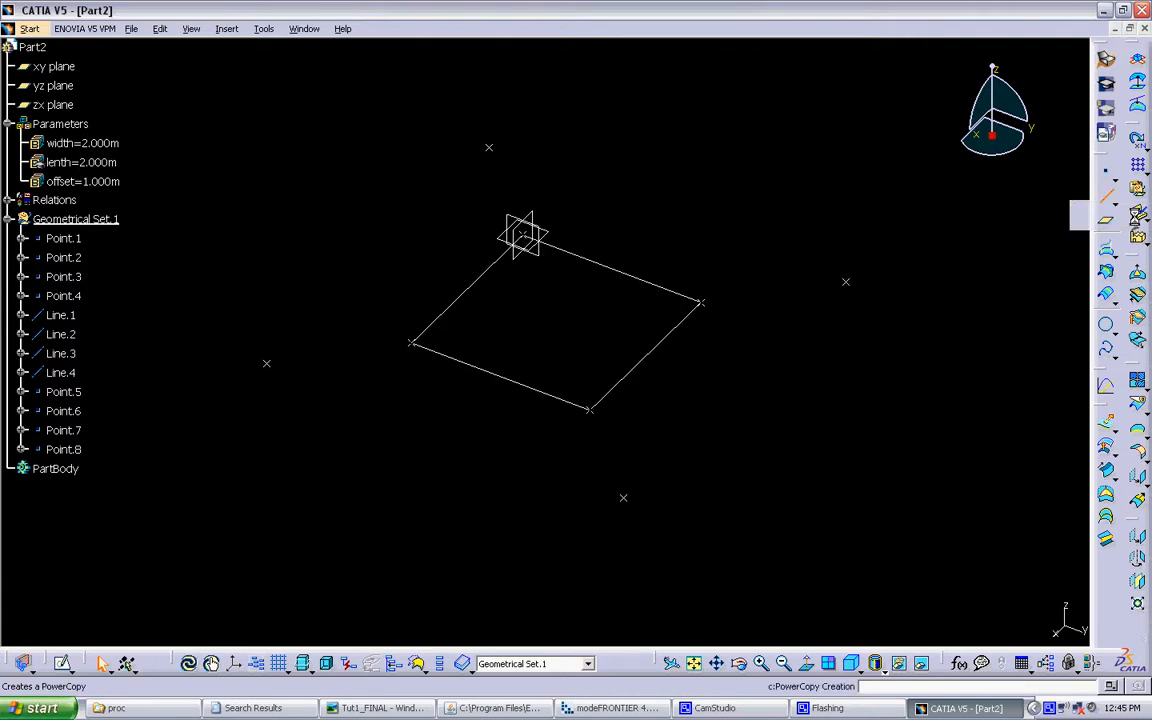
left_click_drag(967, 418, 960, 405)
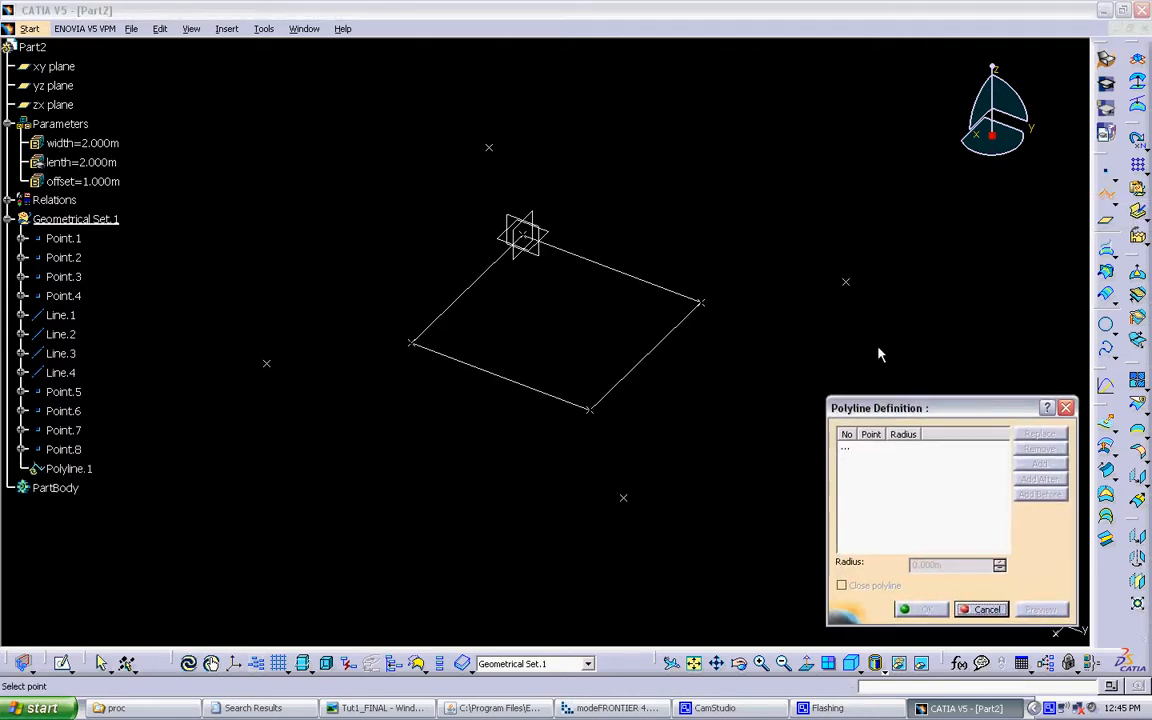
left_click(847, 283)
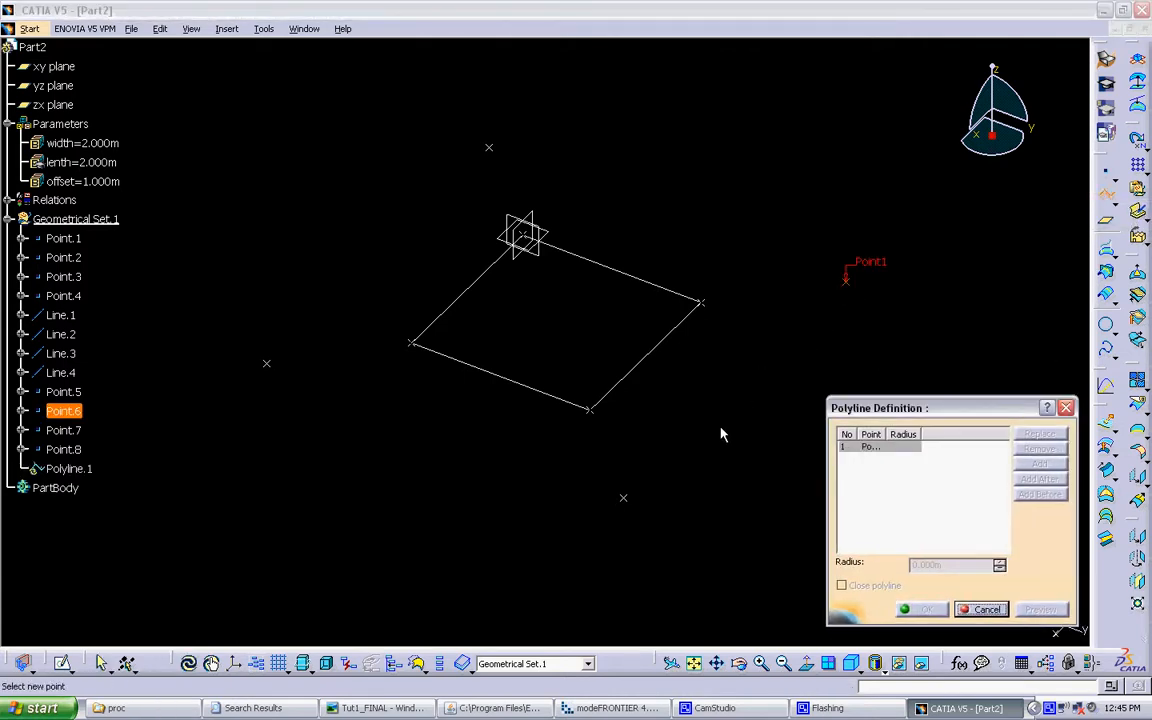
left_click(623, 497)
left_click(591, 407)
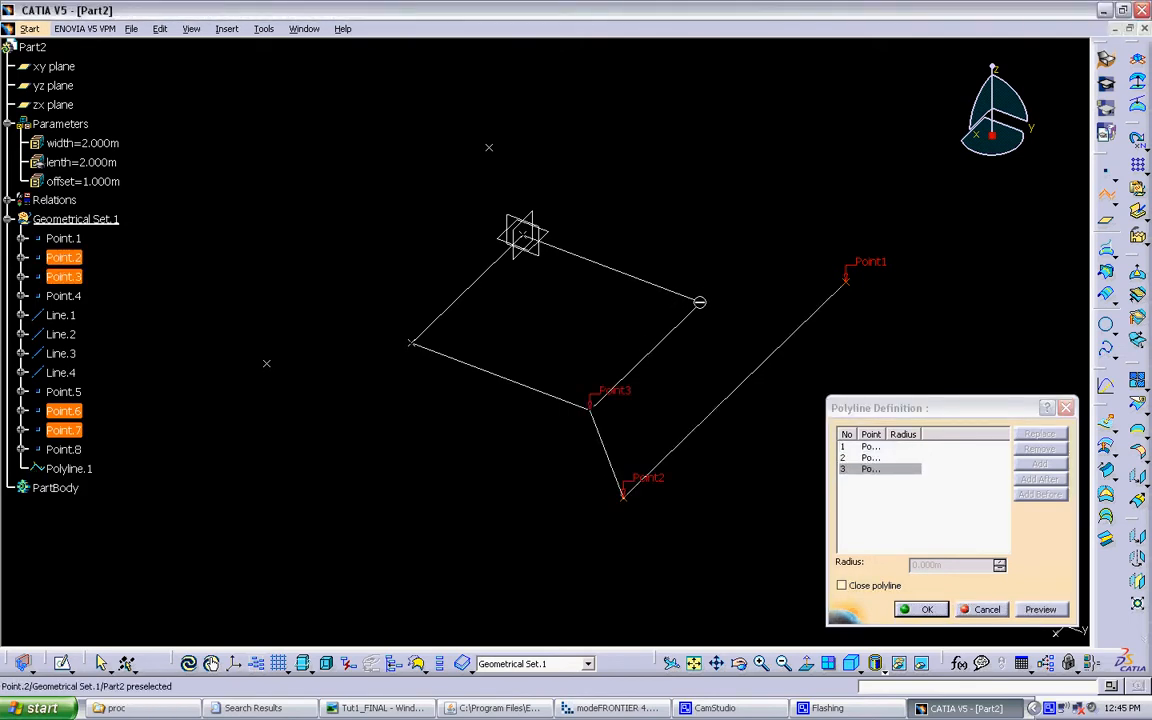
left_click(699, 298)
left_click(841, 585)
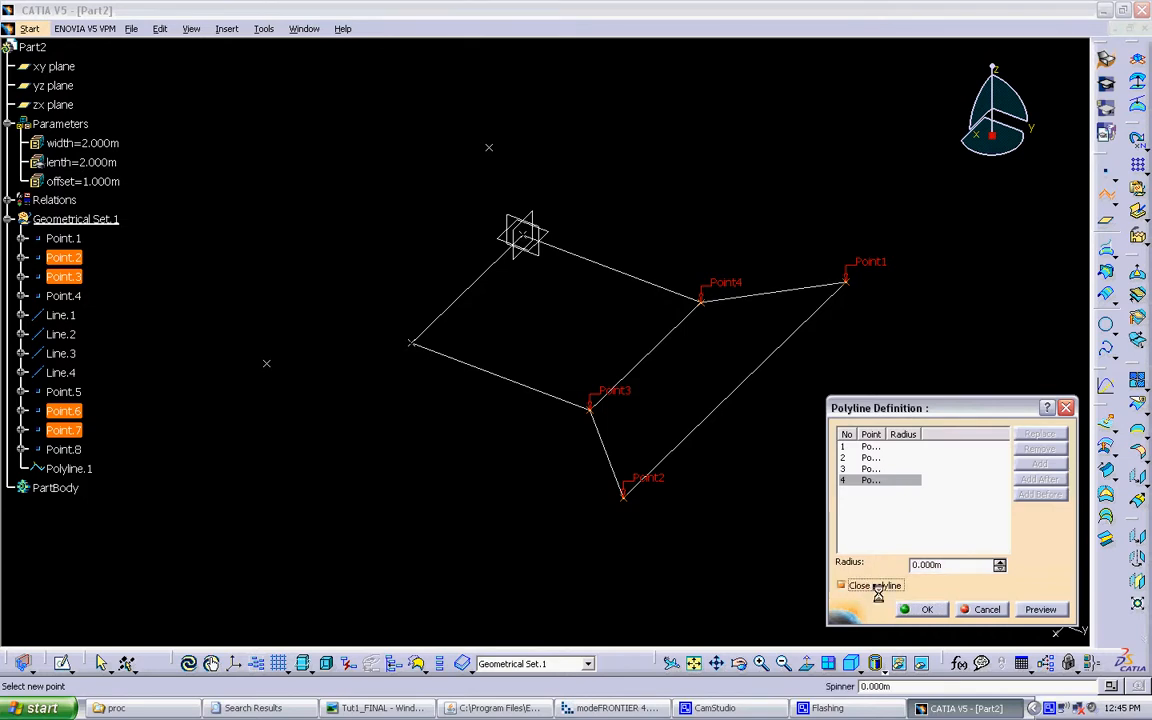
left_click(920, 610)
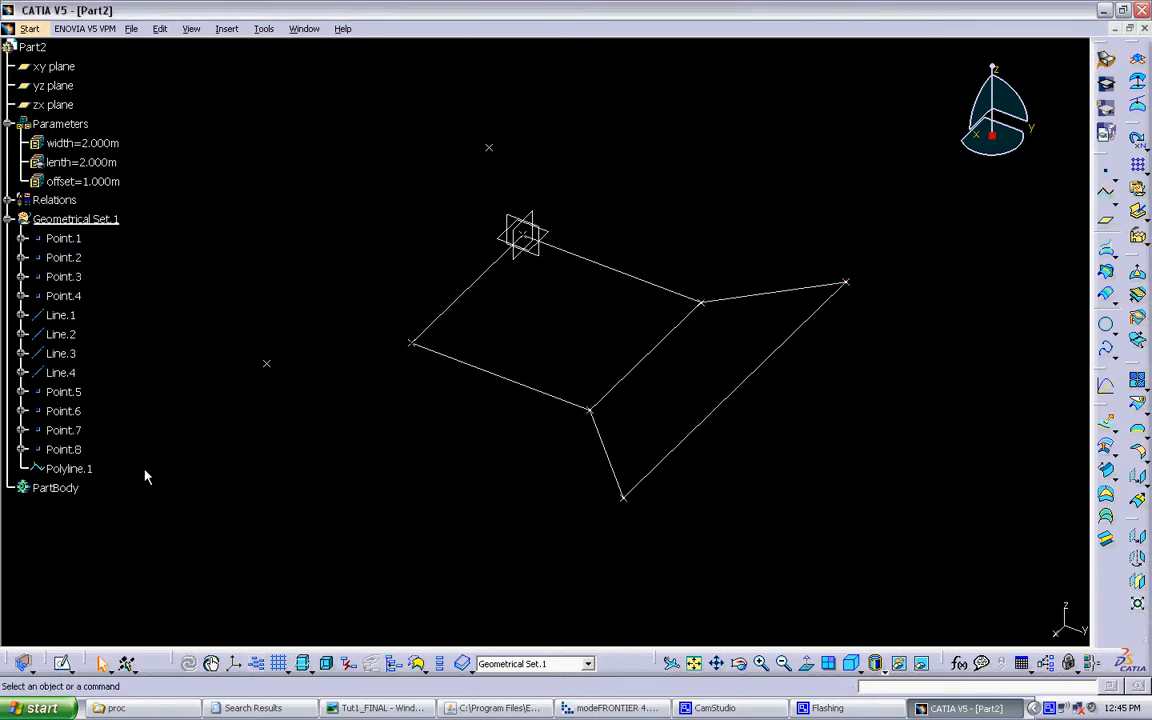
Try editing Polyline.1 by adding Point.5 and removing Point.2 from its point list
double_click(70, 470)
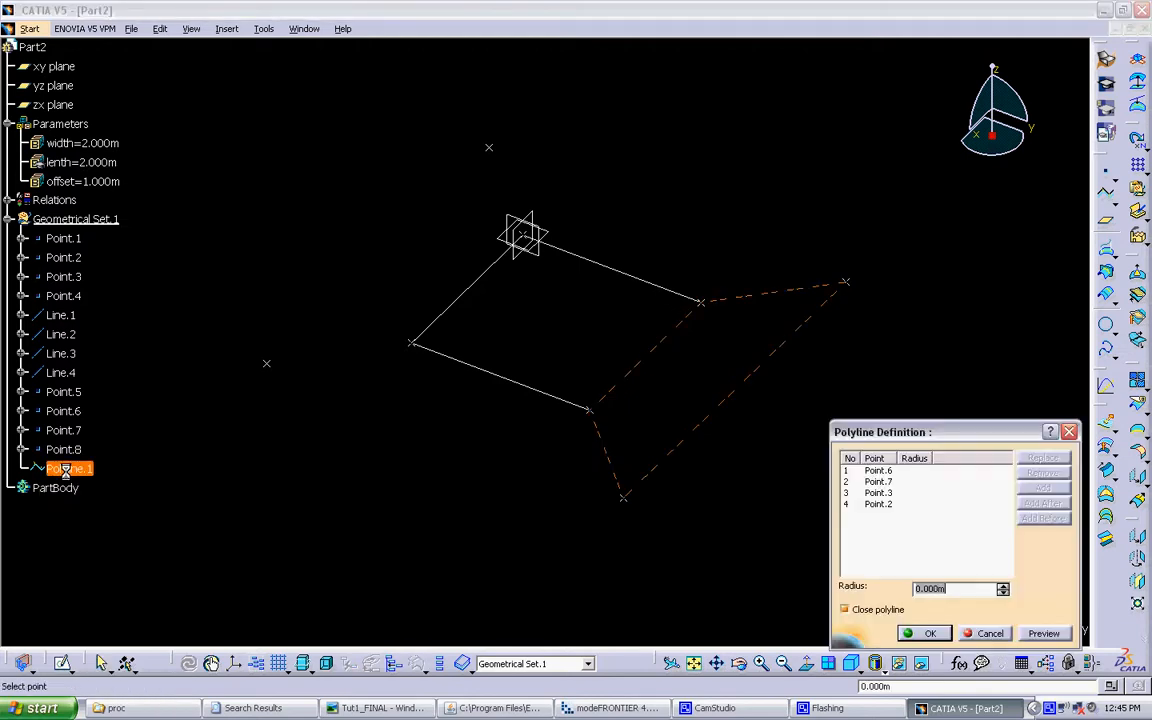
left_click(726, 290)
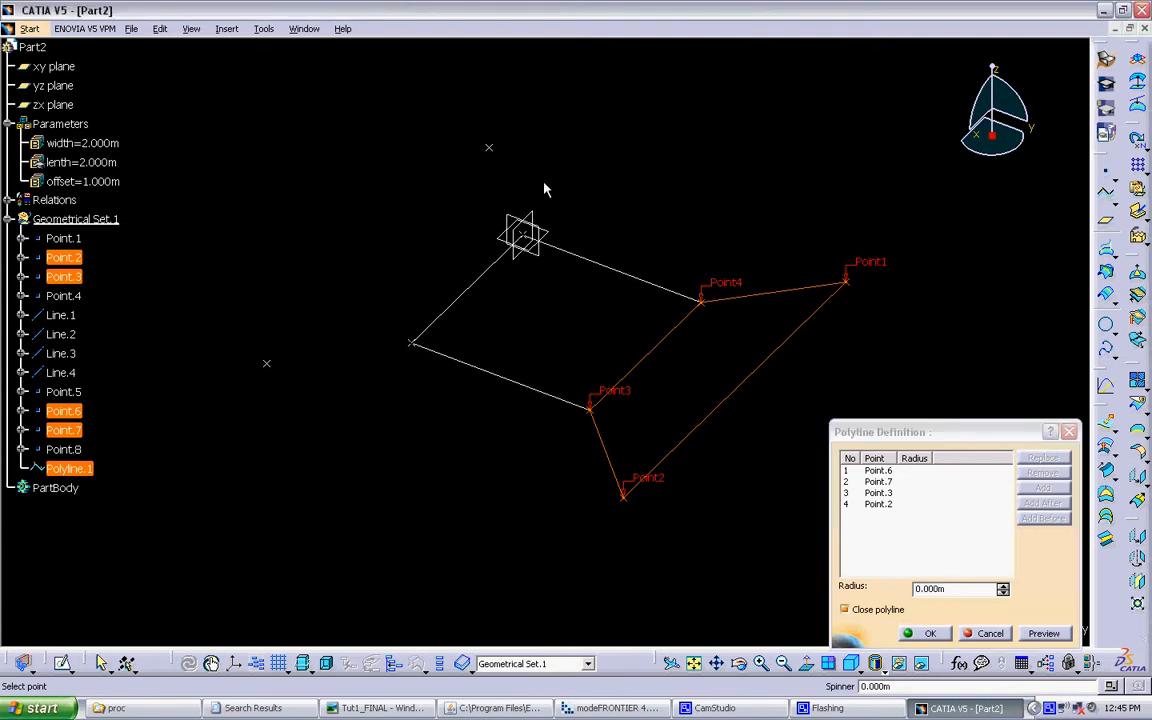
left_click(490, 148)
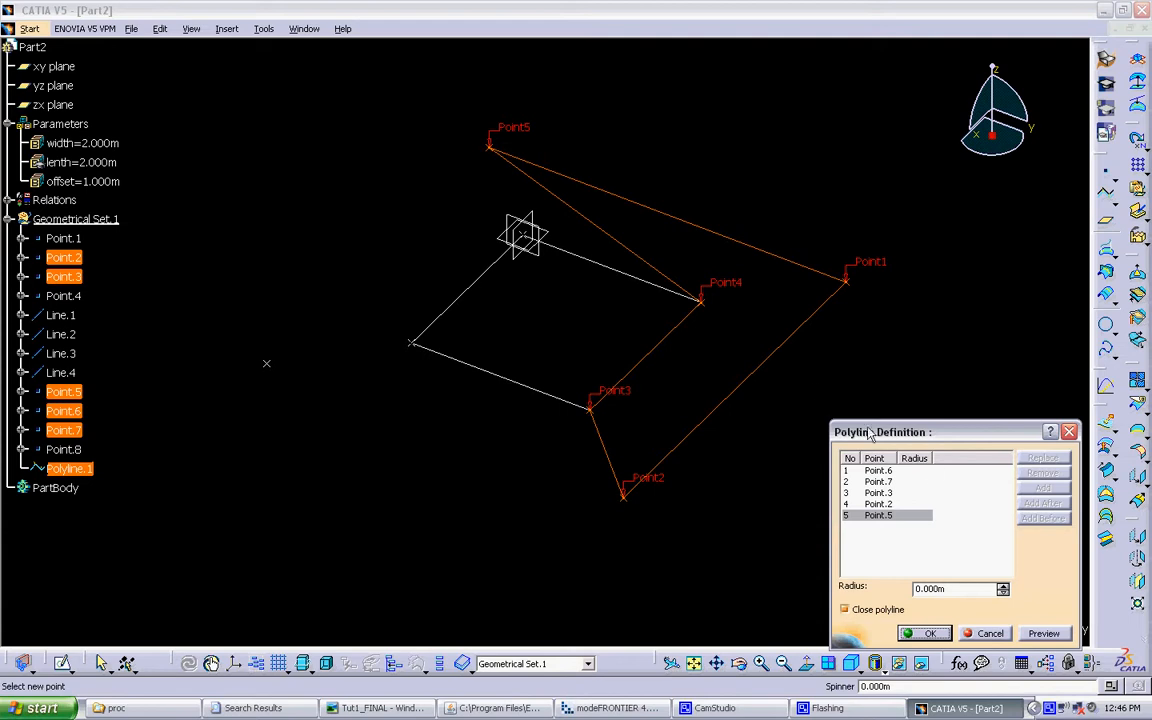
left_click(877, 492)
left_click(877, 503)
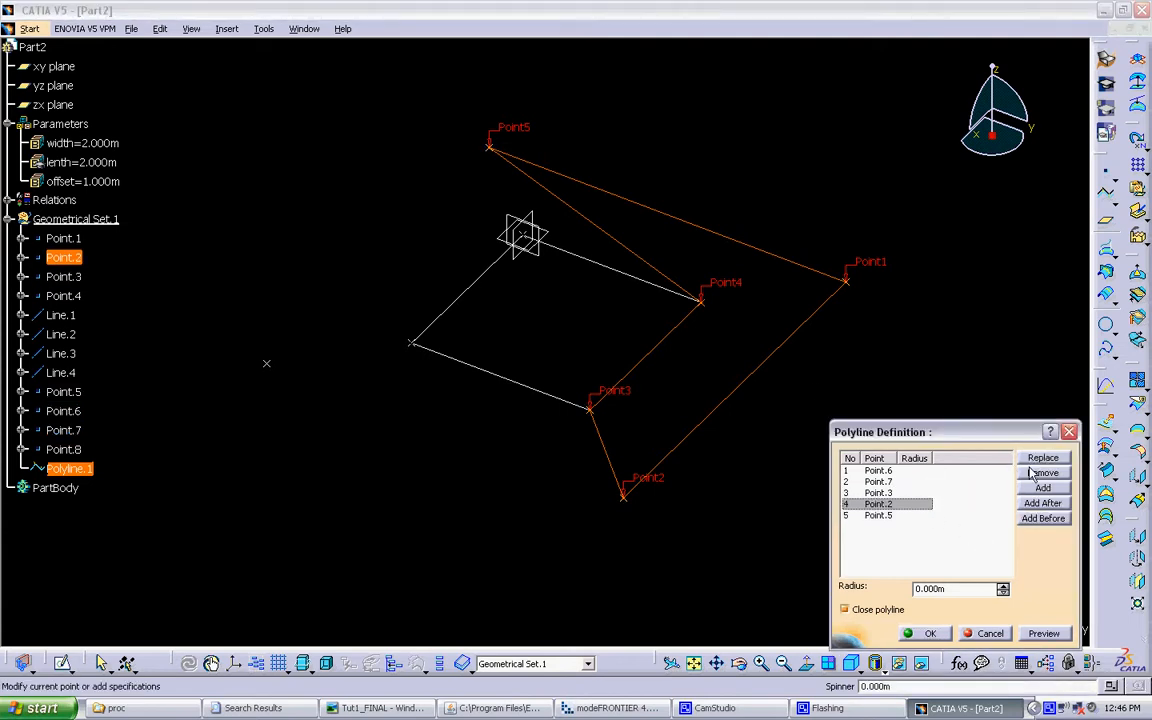
left_click(1040, 473)
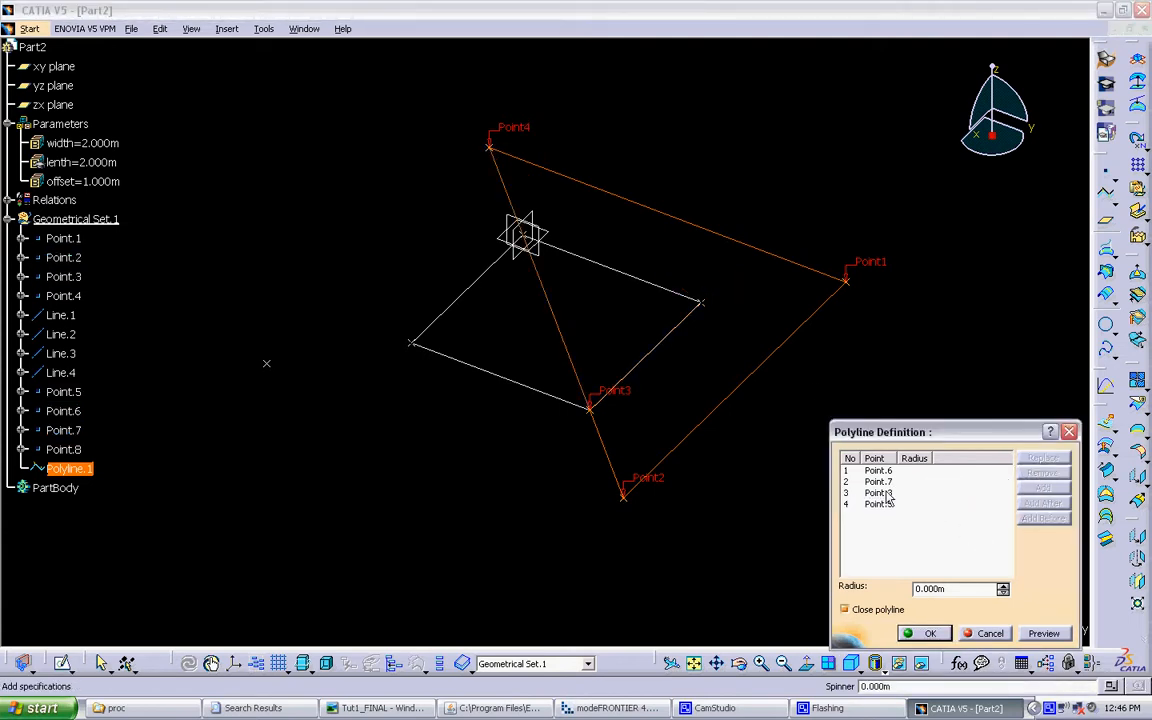
left_click(926, 633)
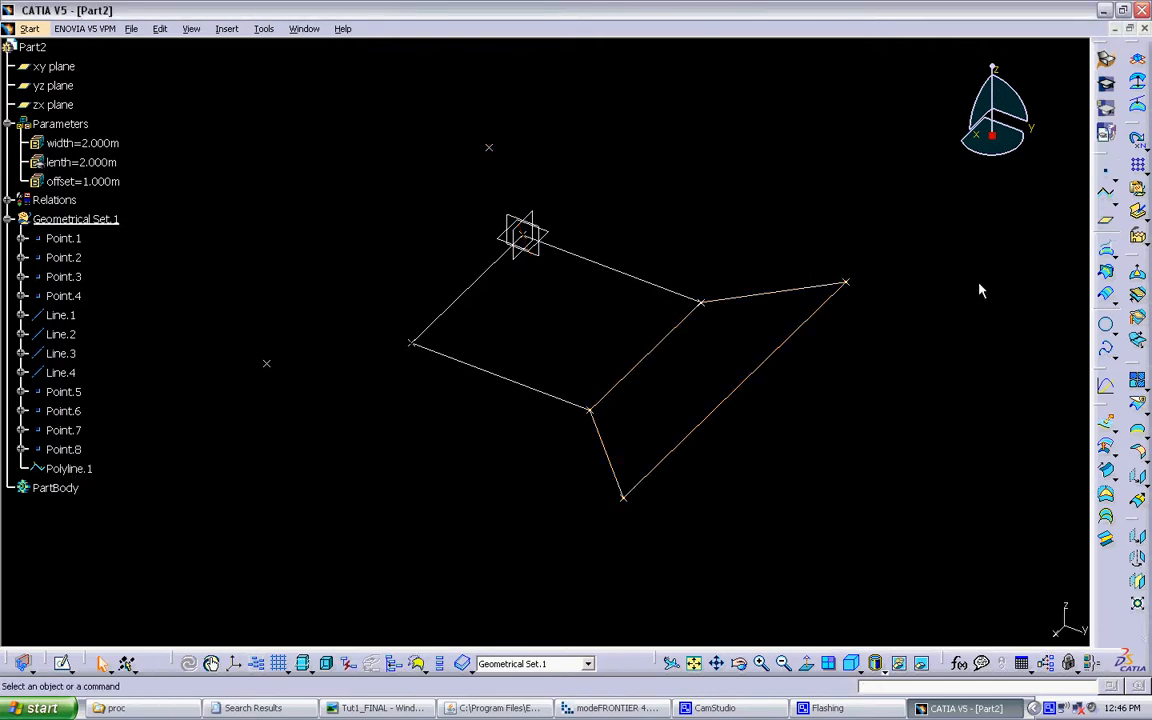
Create a closed polyline through Point.3, Point.7, Point.8 and Point.4, in that order
left_click(1106, 195)
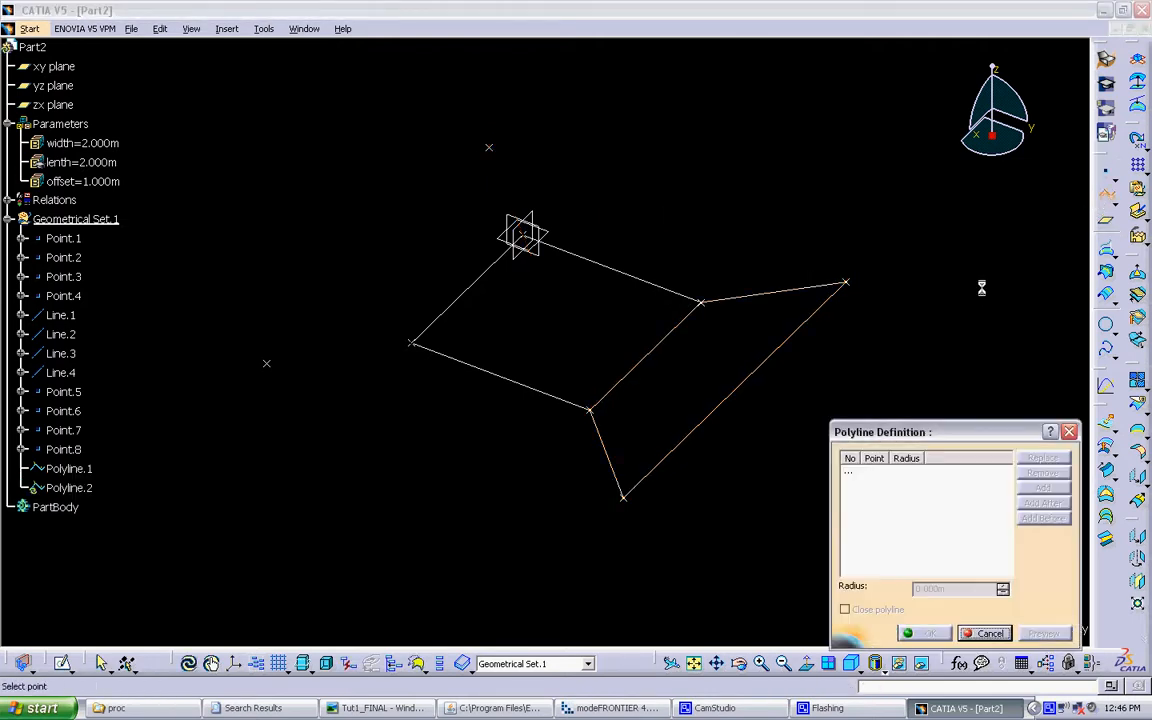
left_click(590, 411)
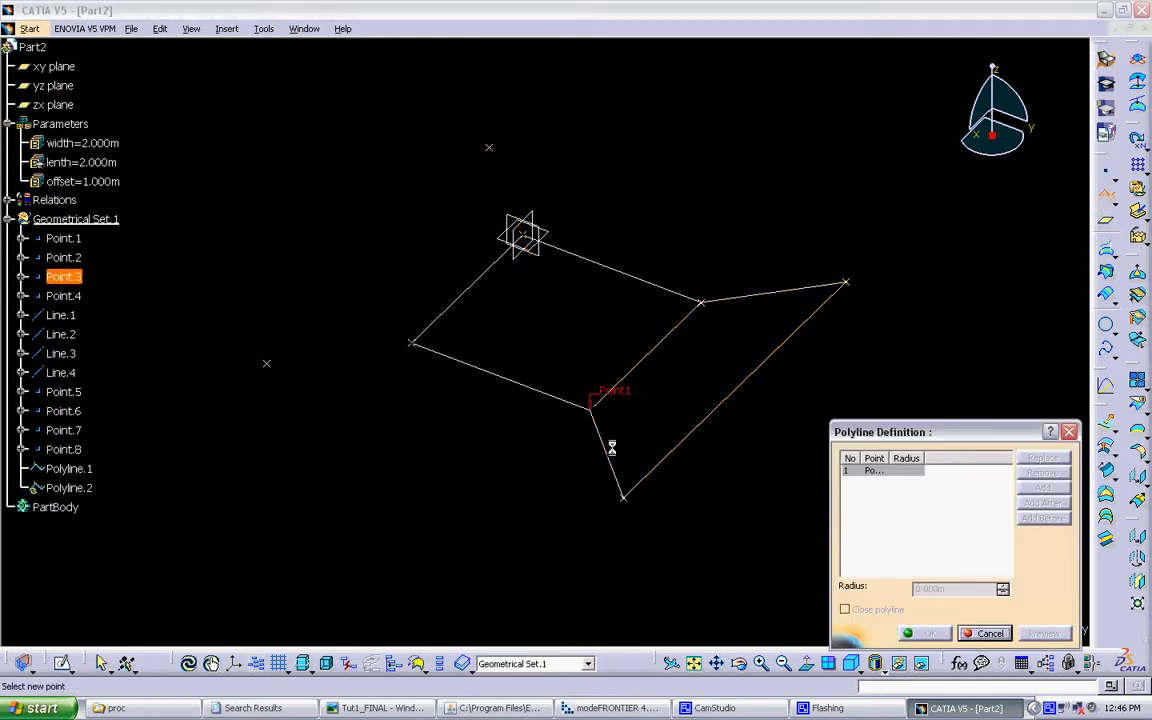
left_click(622, 495)
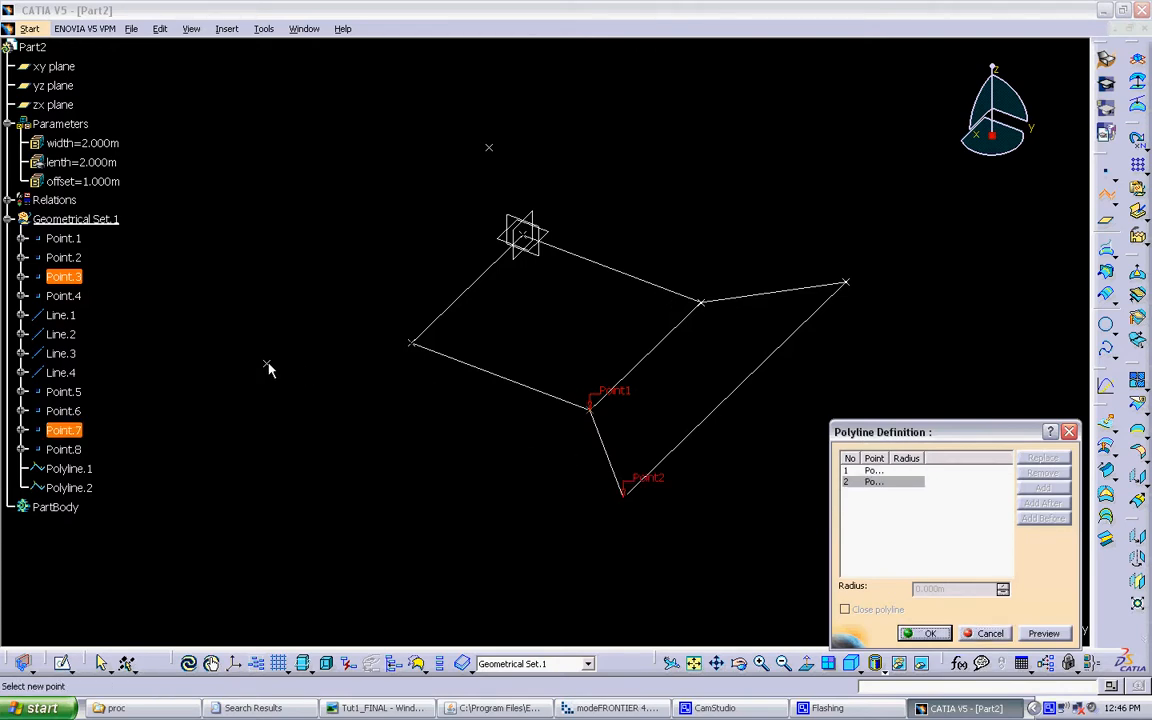
left_click(267, 364)
left_click(413, 341)
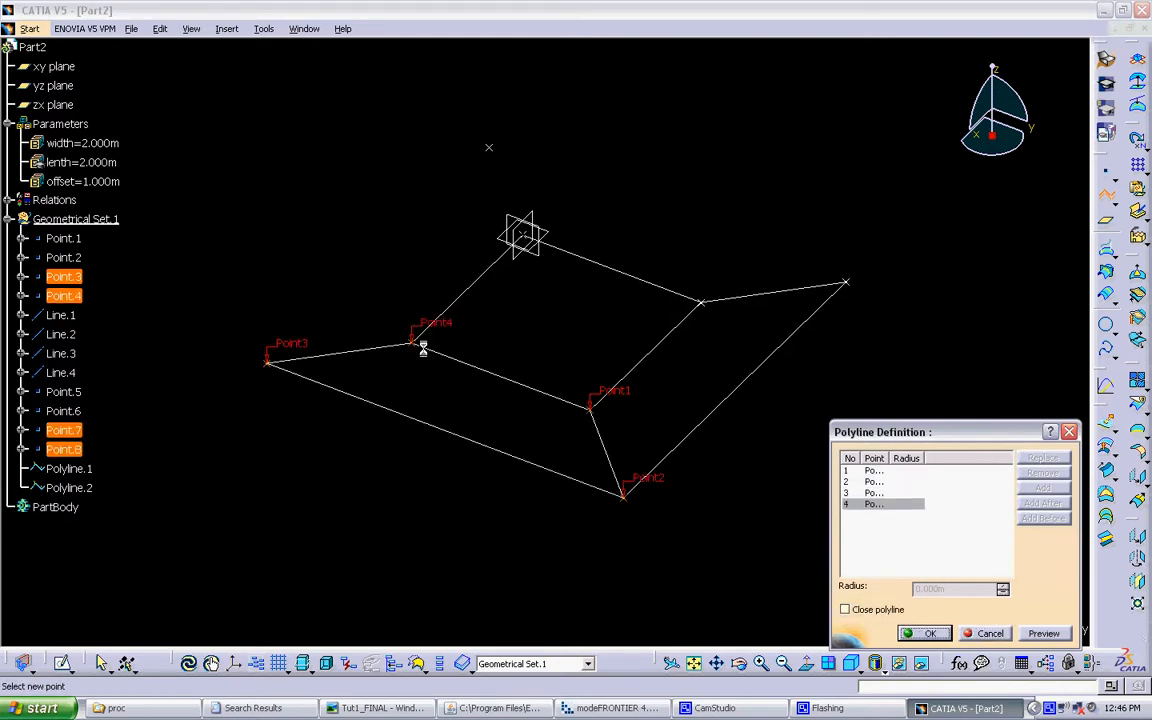
left_click(879, 611)
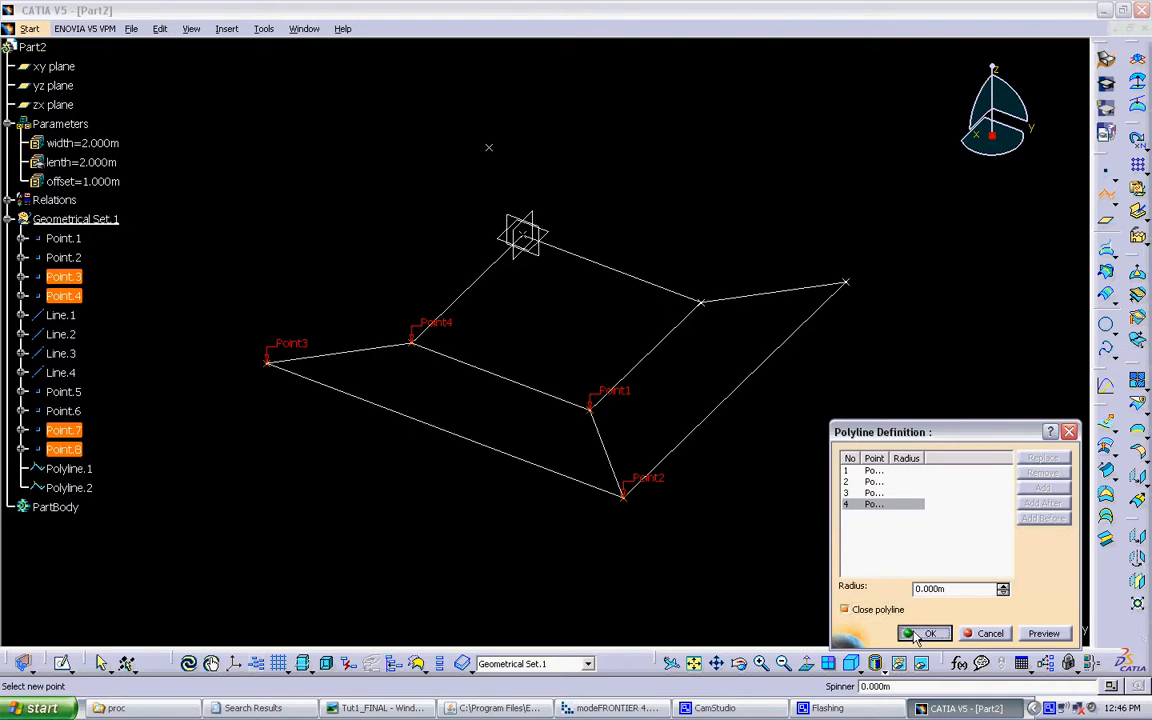
left_click(922, 633)
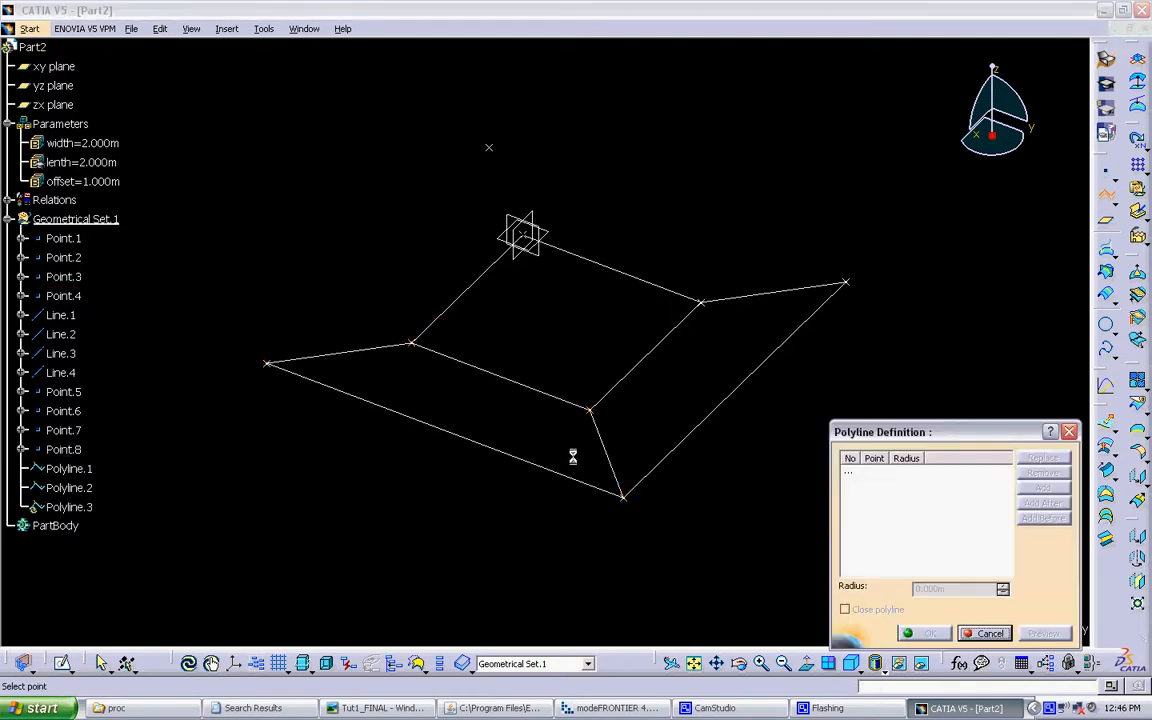
Create a closed polyline through Point.8, Point.5, Point.1 and Point.4, in that order
left_click(267, 364)
left_click(490, 148)
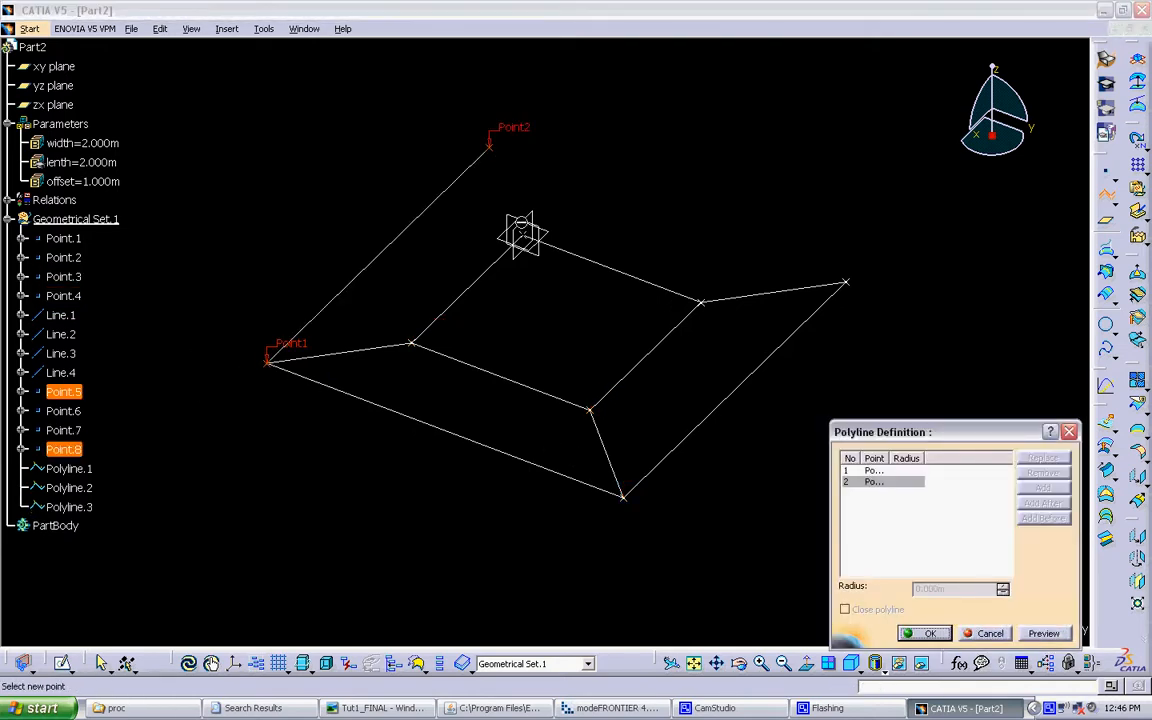
left_click(521, 232)
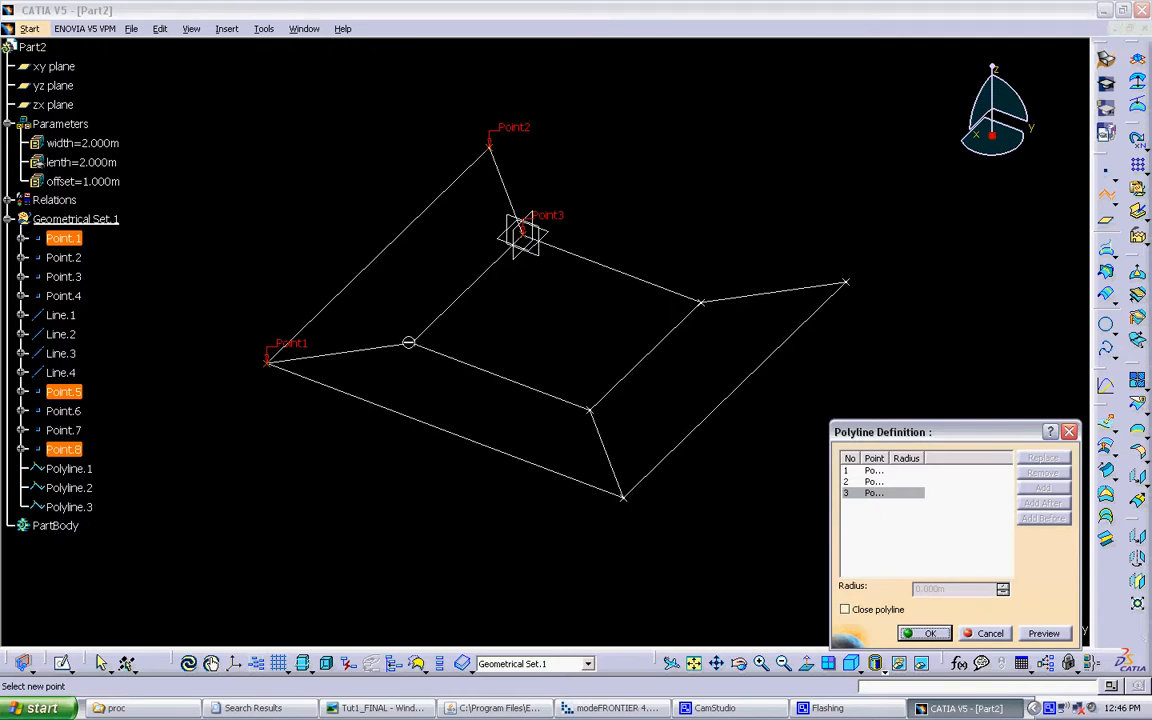
left_click(409, 343)
left_click(845, 610)
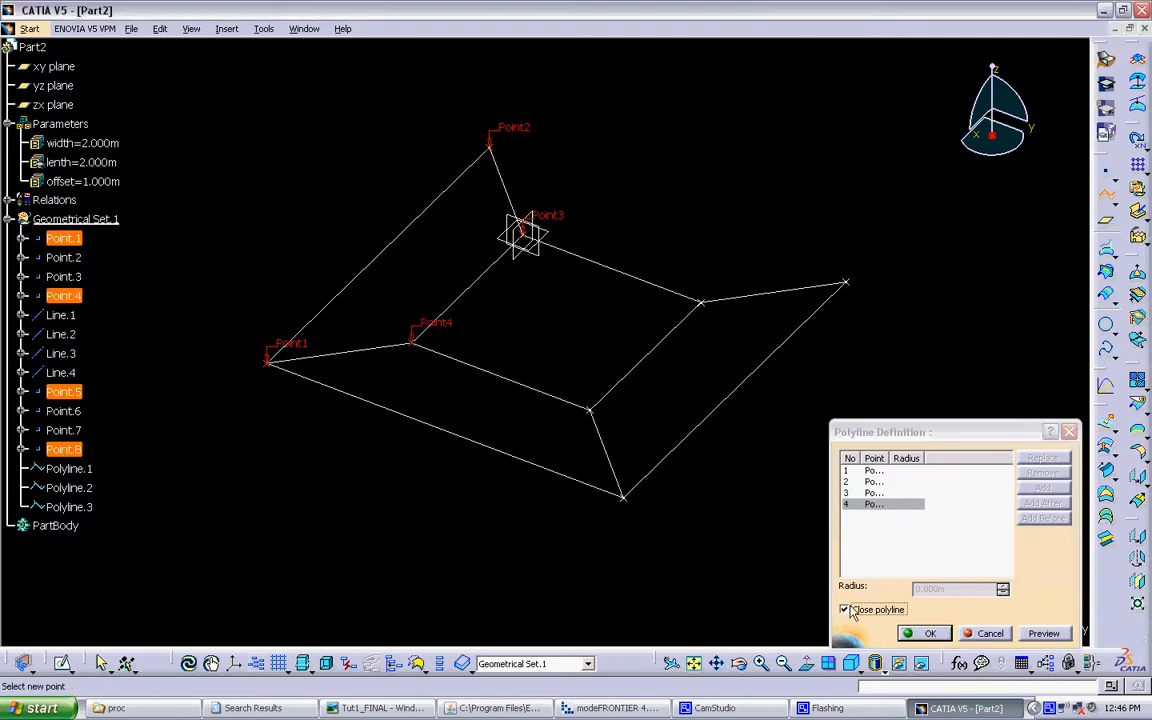
left_click(927, 633)
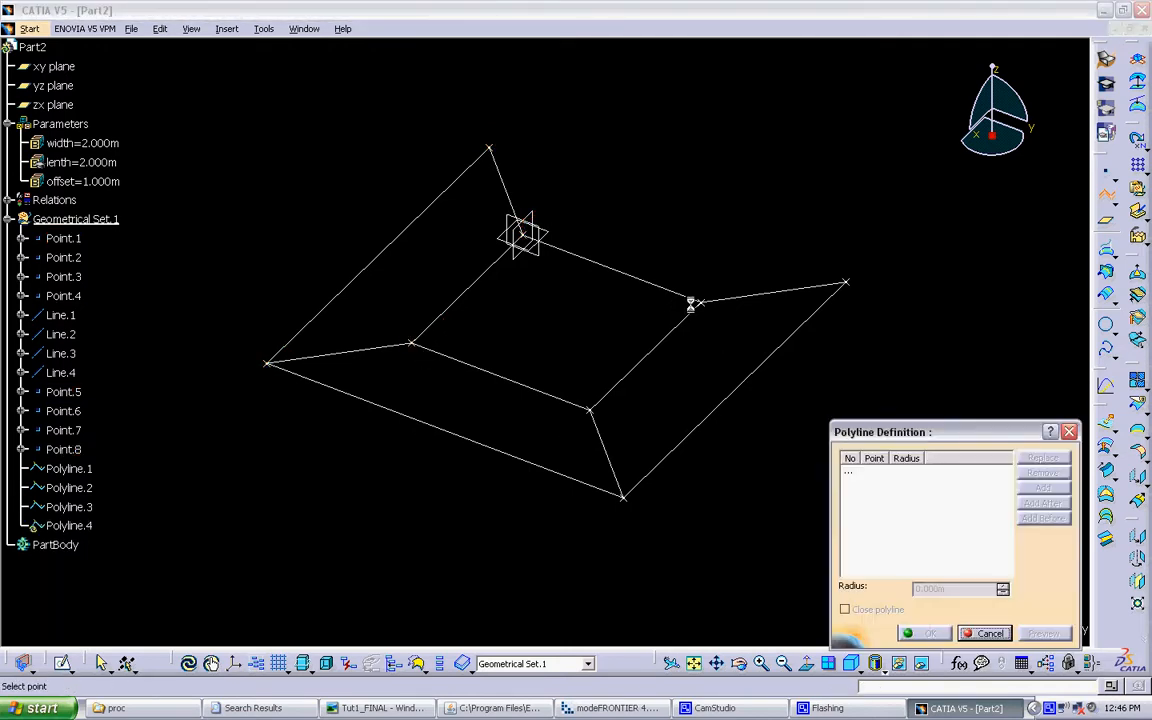
Create a closed polyline through Point.5, Point.6, Point.2 and Point.1, in that order, and end polyline creation
left_click(489, 147)
left_click(845, 284)
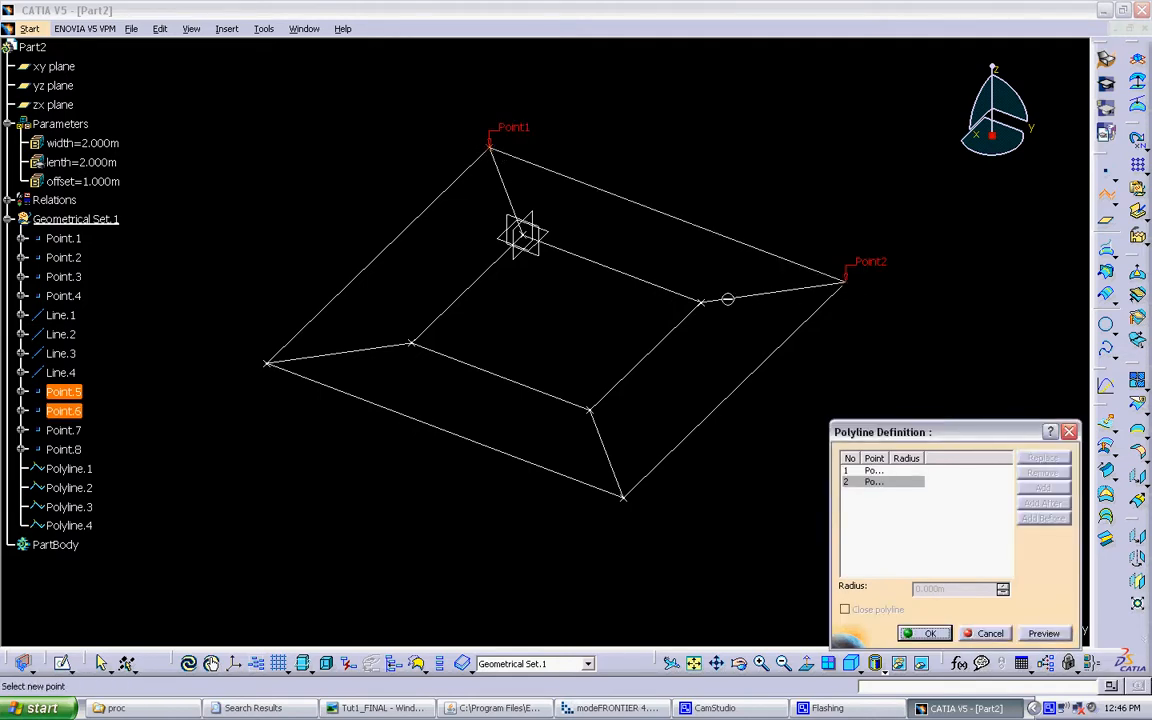
left_click(701, 300)
left_click(521, 231)
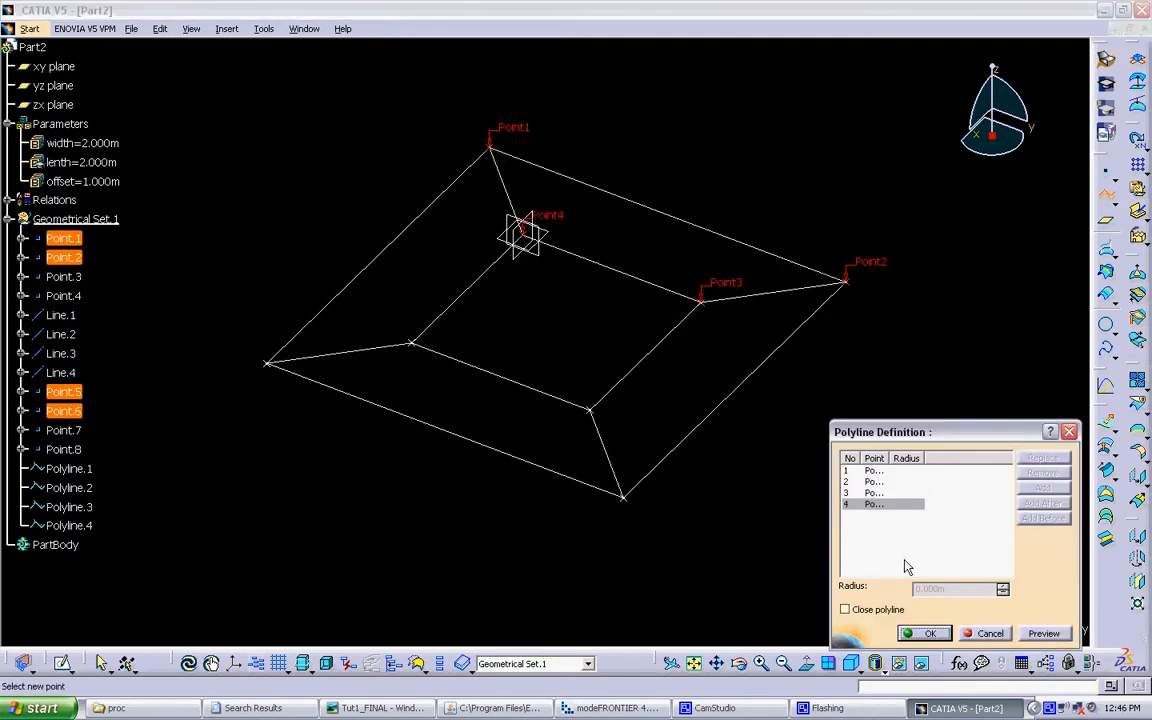
left_click(844, 609)
left_click(927, 633)
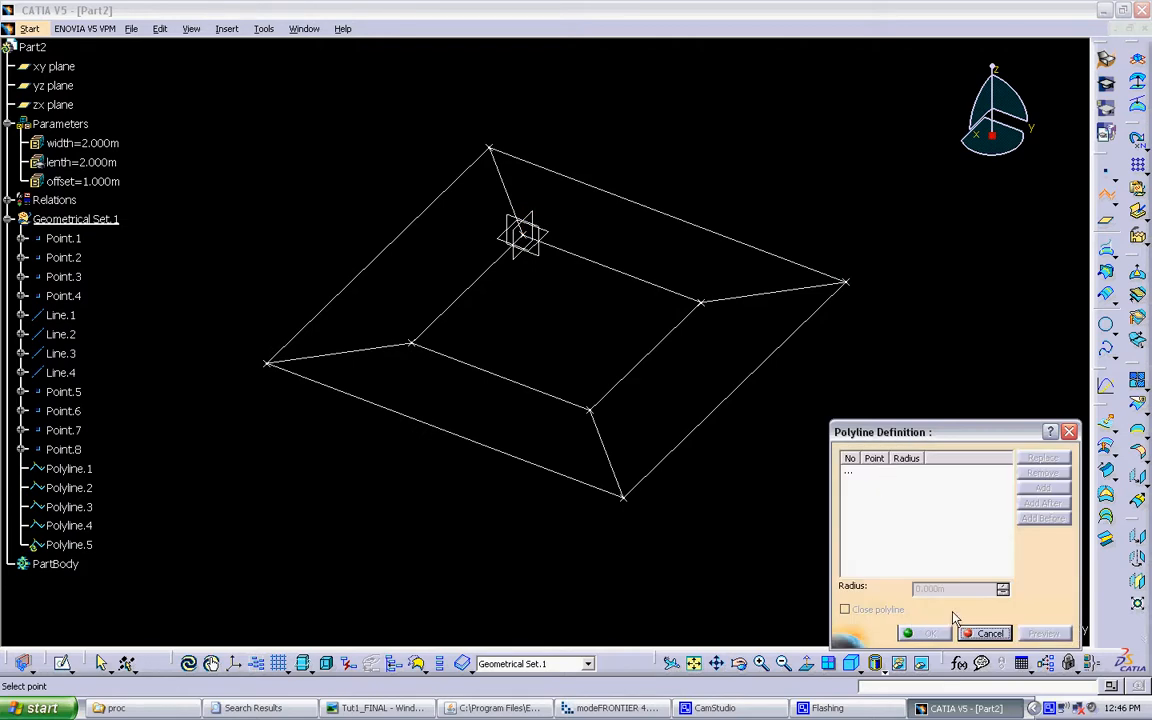
left_click(970, 632)
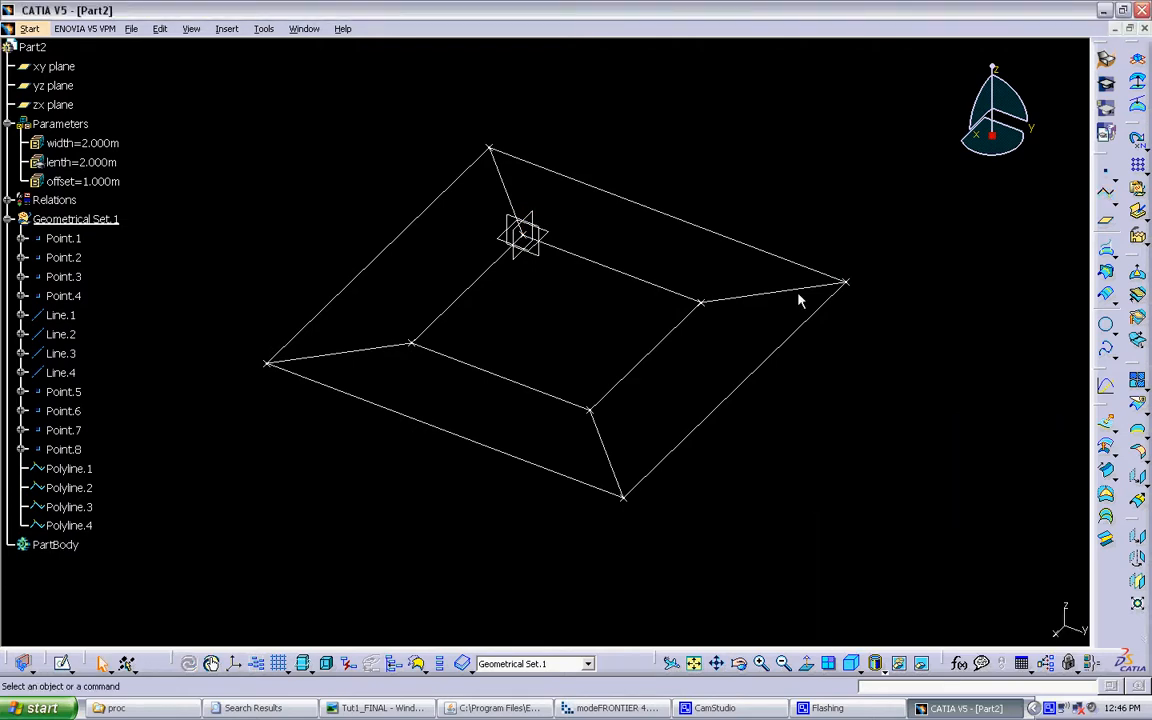
Create a Fill surface bounded by the closed contour Polyline.1
middle_click_drag(800, 298, 865, 405)
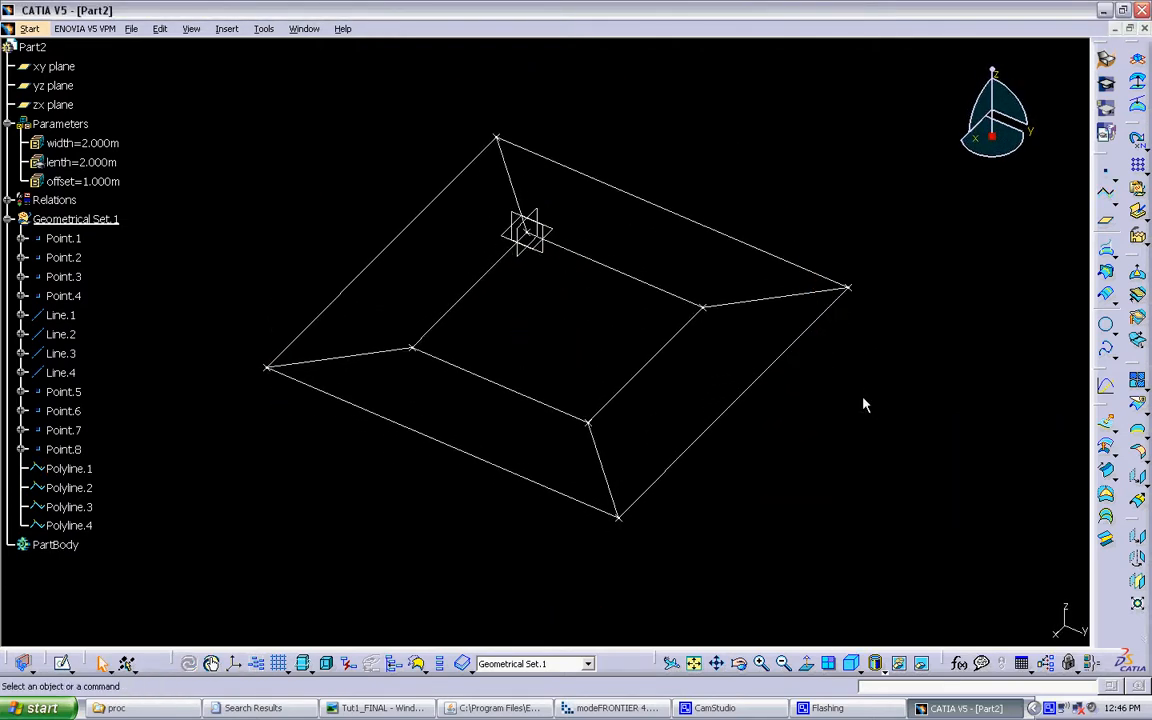
middle_click_drag(768, 410, 782, 434)
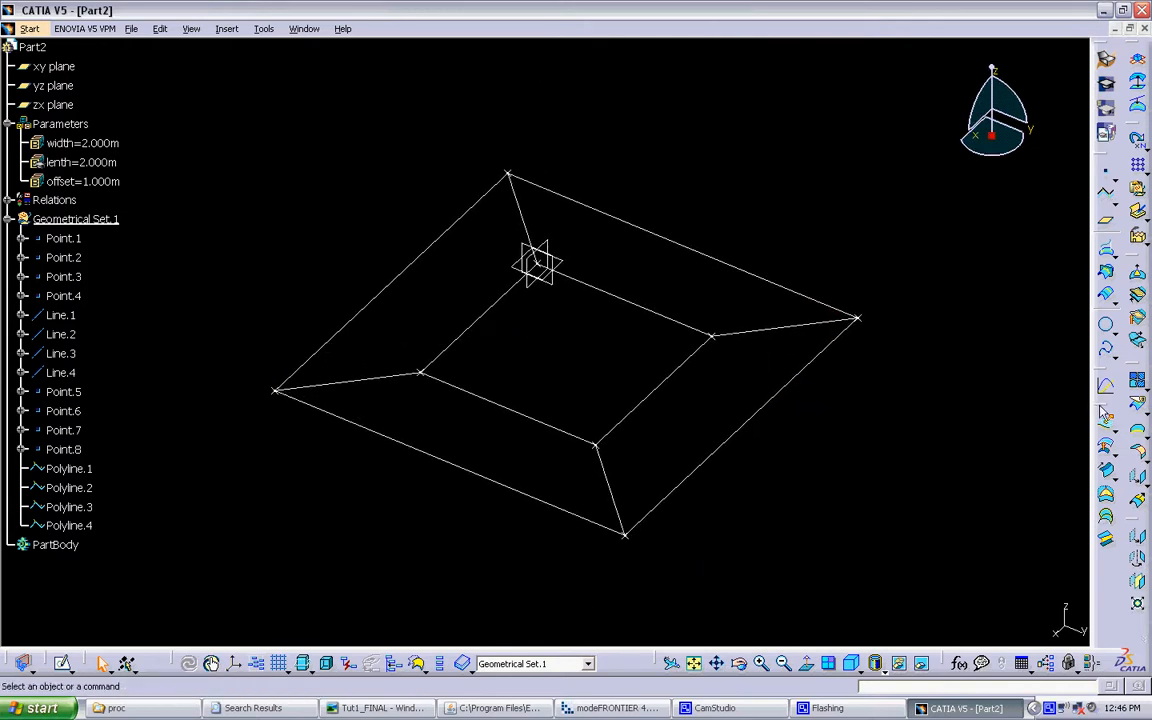
left_click(1107, 499)
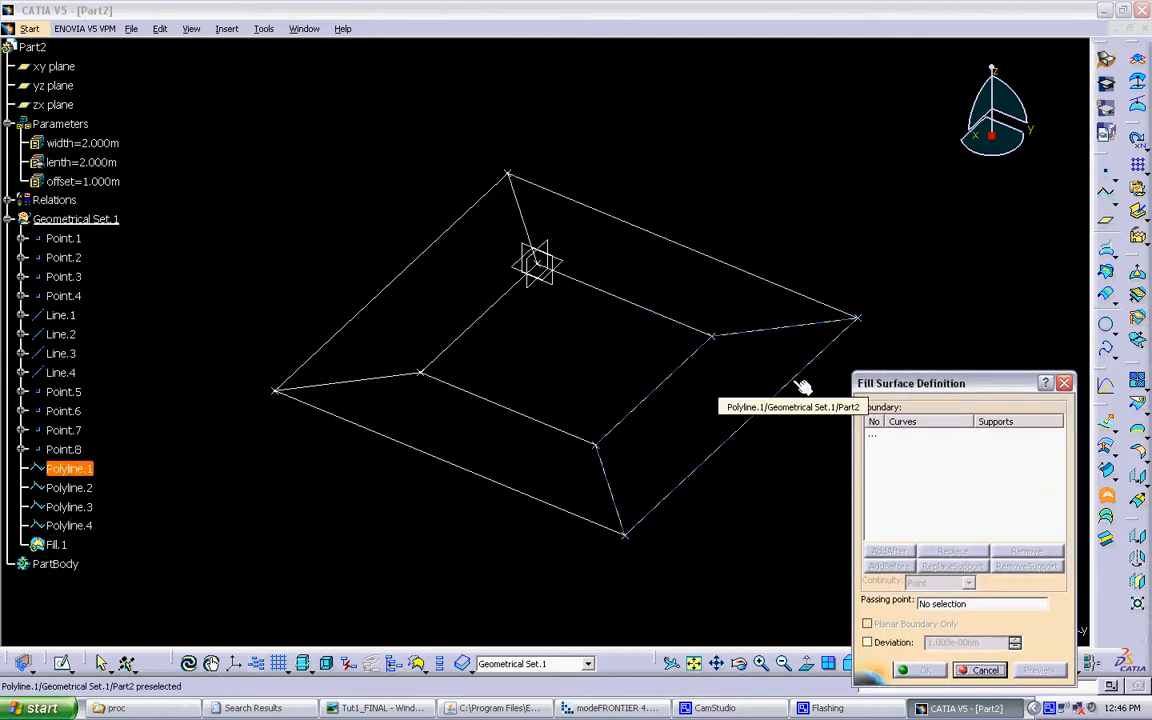
left_click(803, 387)
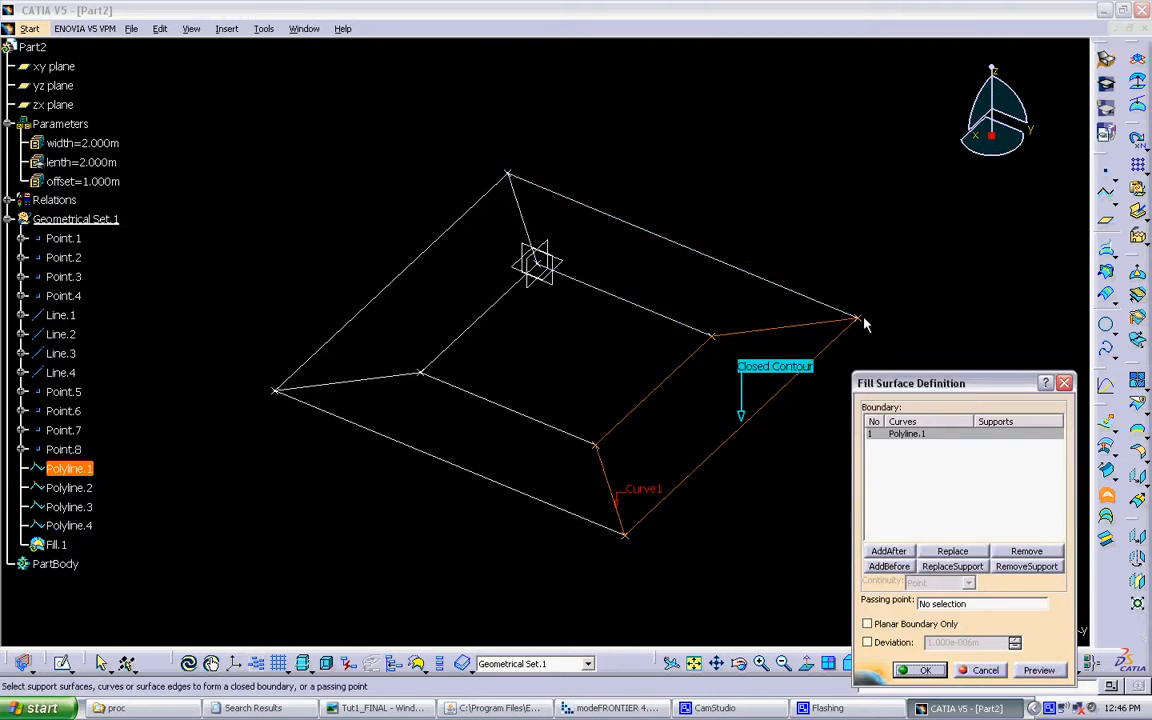
left_click(931, 672)
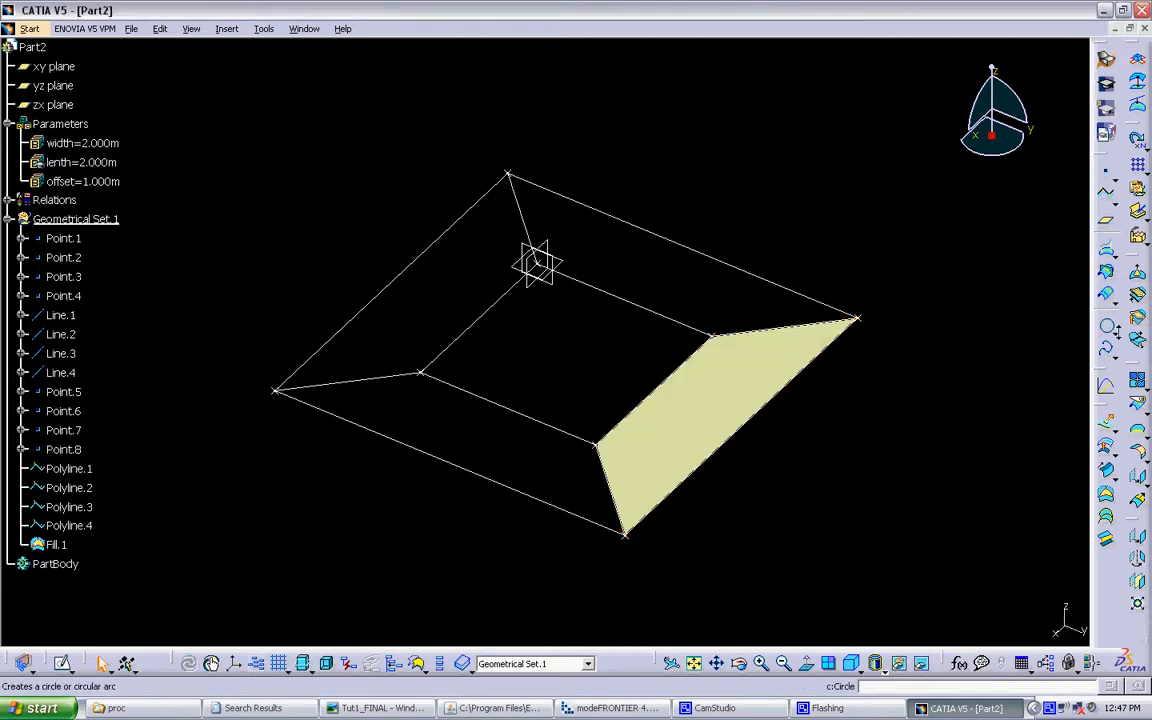
Create separate Fill surfaces bounded by Polyline.2, Polyline.3 and Polyline.4
left_click(1106, 495)
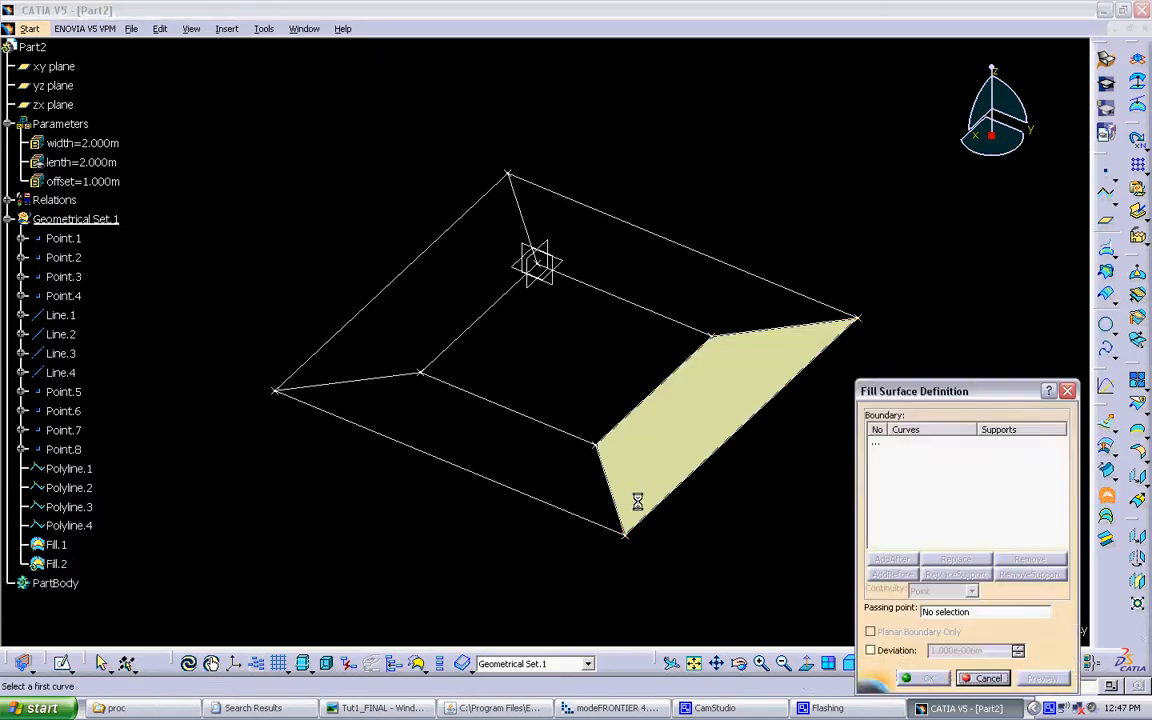
left_click(522, 492)
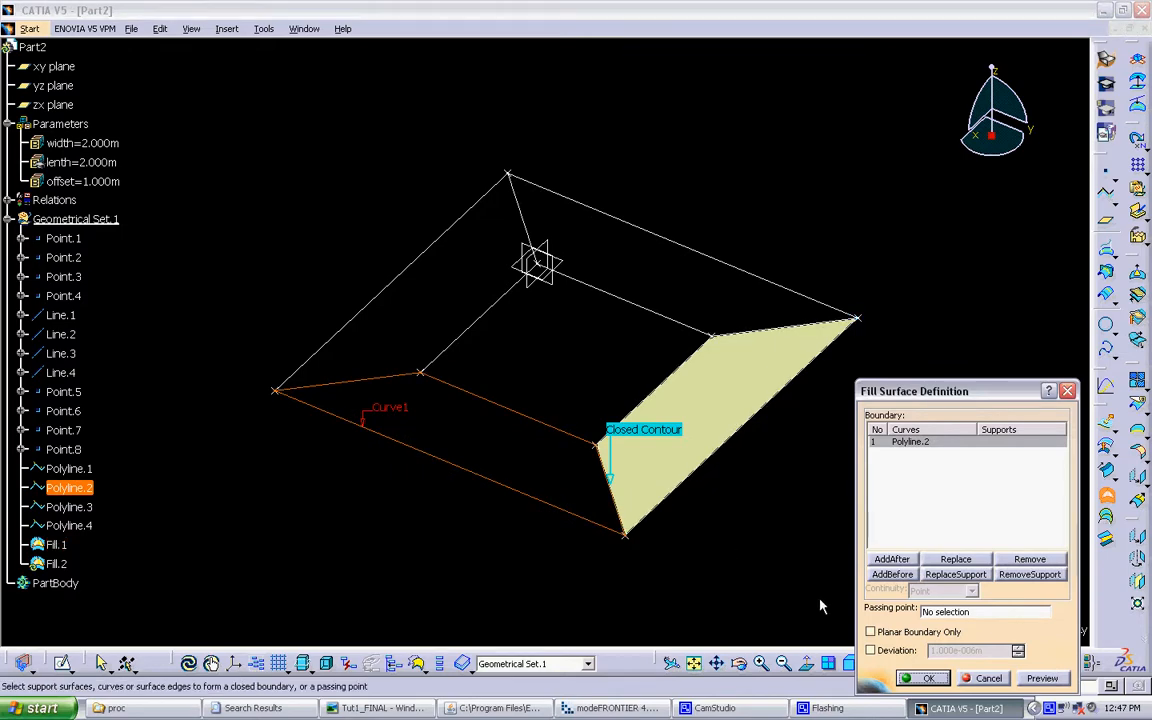
left_click(926, 678)
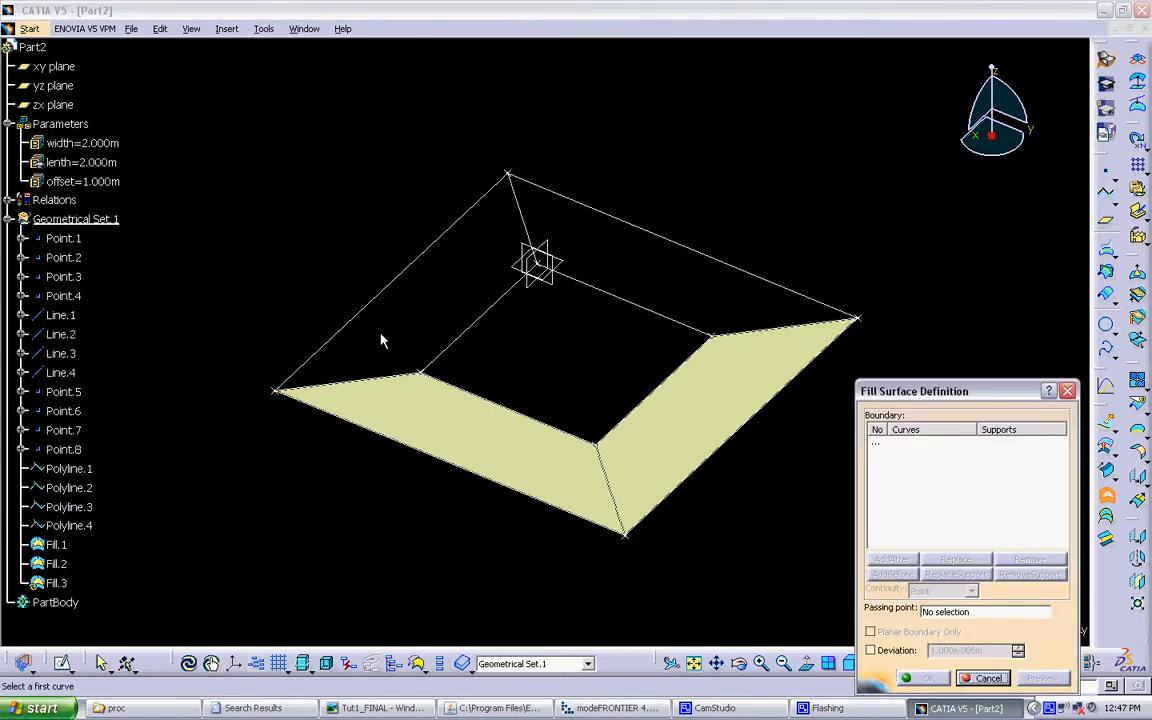
left_click(365, 305)
left_click(818, 305)
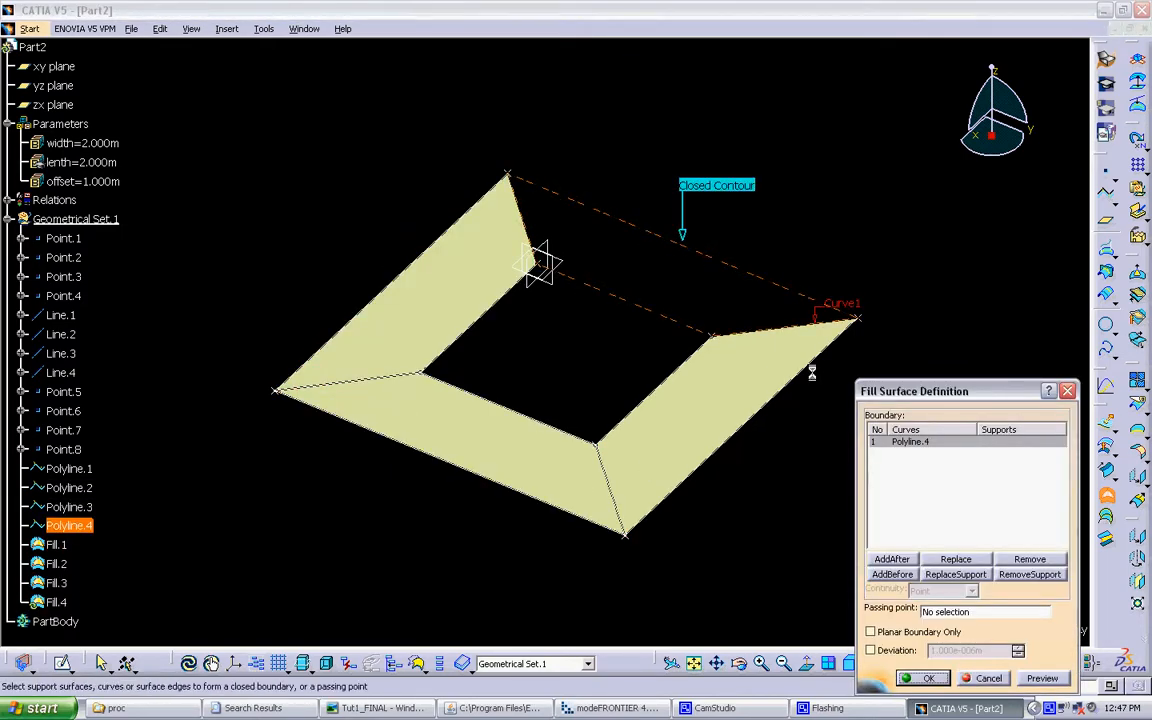
left_click(926, 678)
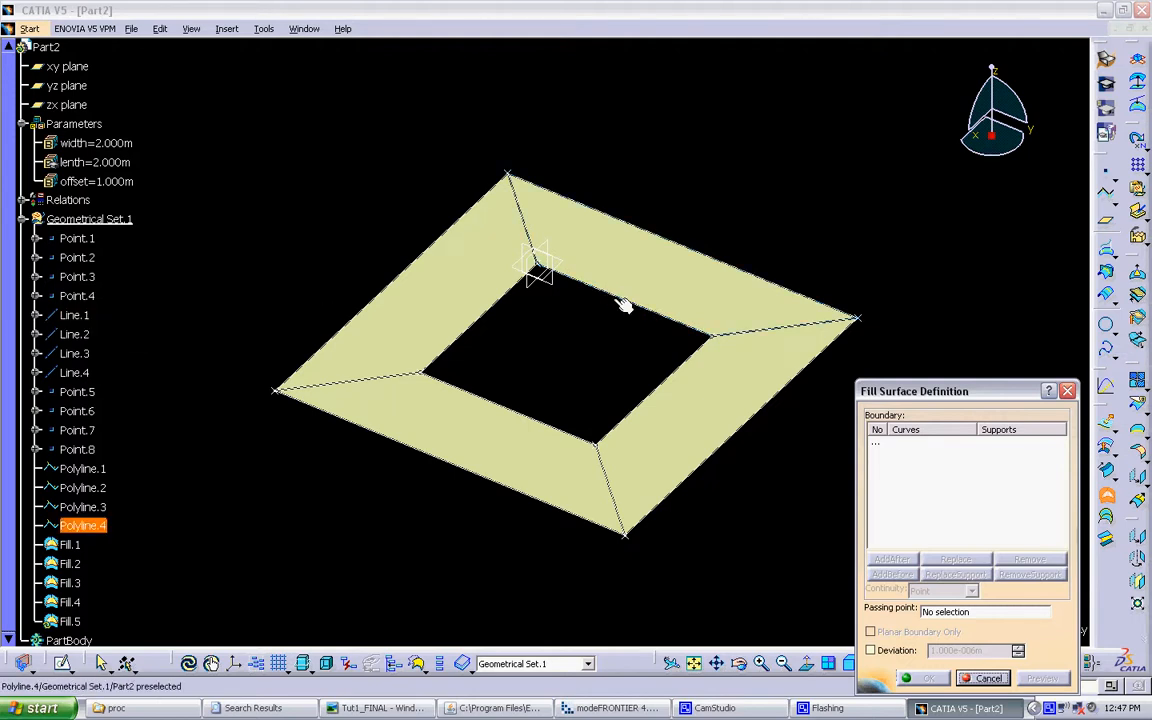
Fill the central square using Line.1, Line.2, Line.3 and Line.4 as the boundary, and end fill creation
left_click(88, 317)
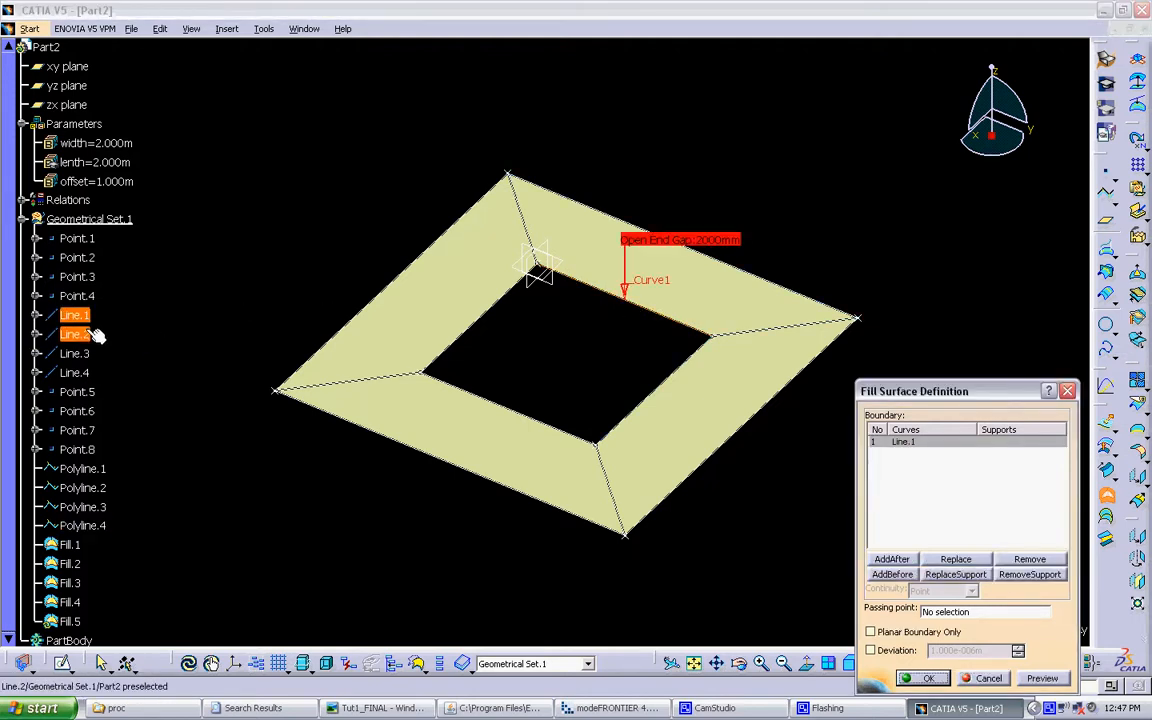
left_click(85, 334)
left_click(82, 353)
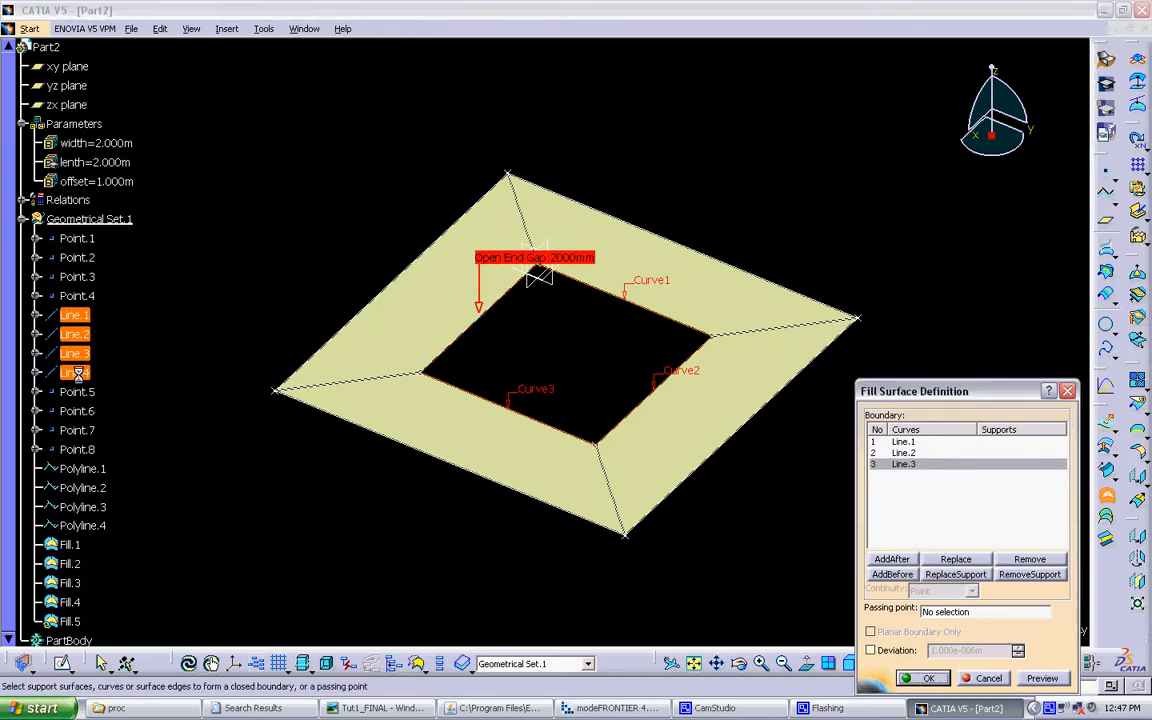
left_click(75, 372)
left_click(943, 676)
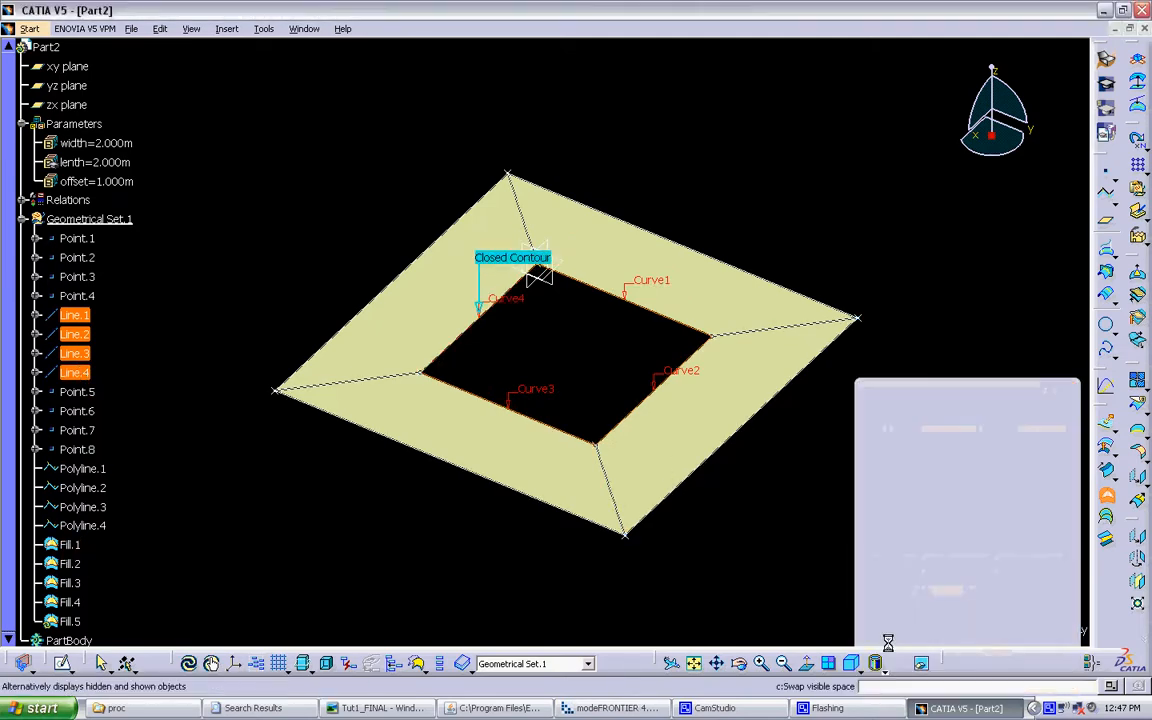
middle_click_drag(813, 574, 700, 473)
left_click(982, 678)
Change the feature name of the central square's Fill surface to core_Area
scroll(228, 383, "down", 1)
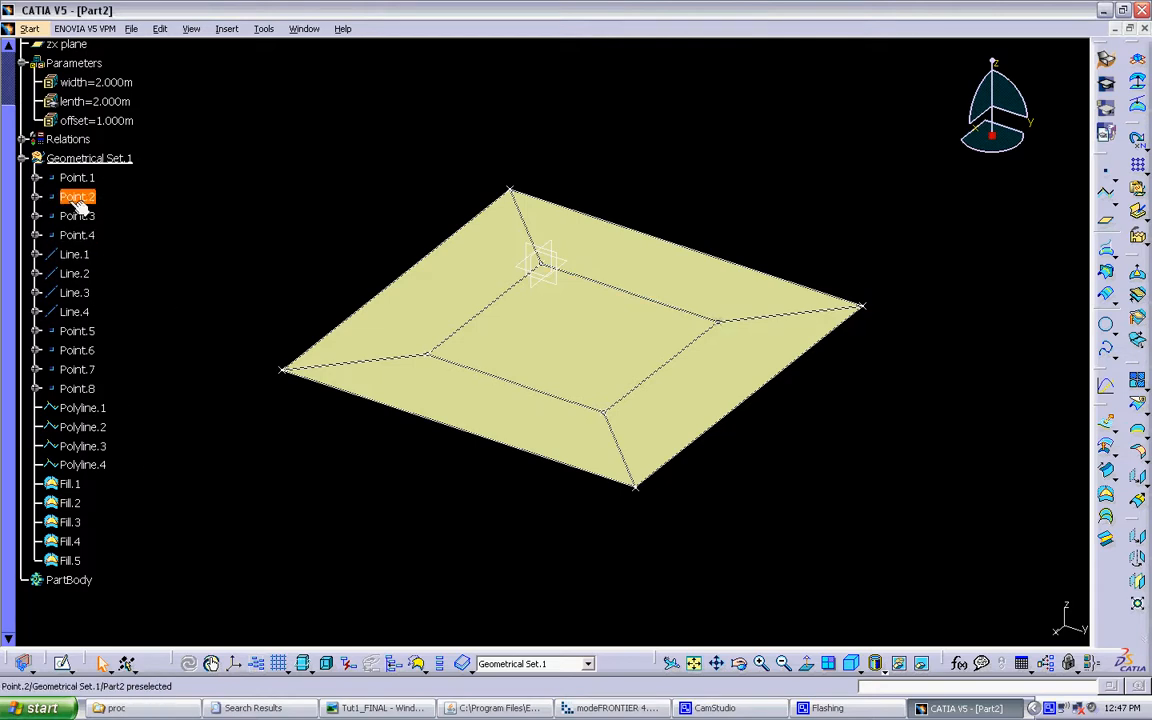
right_click(79, 565)
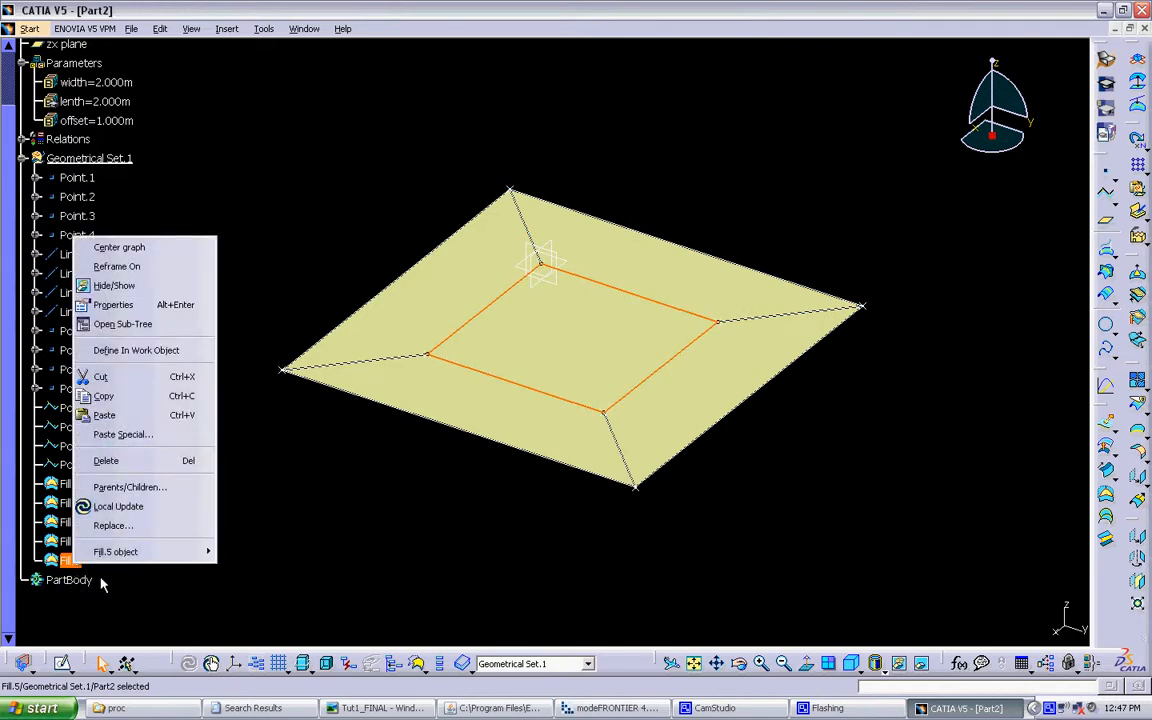
left_click(101, 579)
right_click(77, 562)
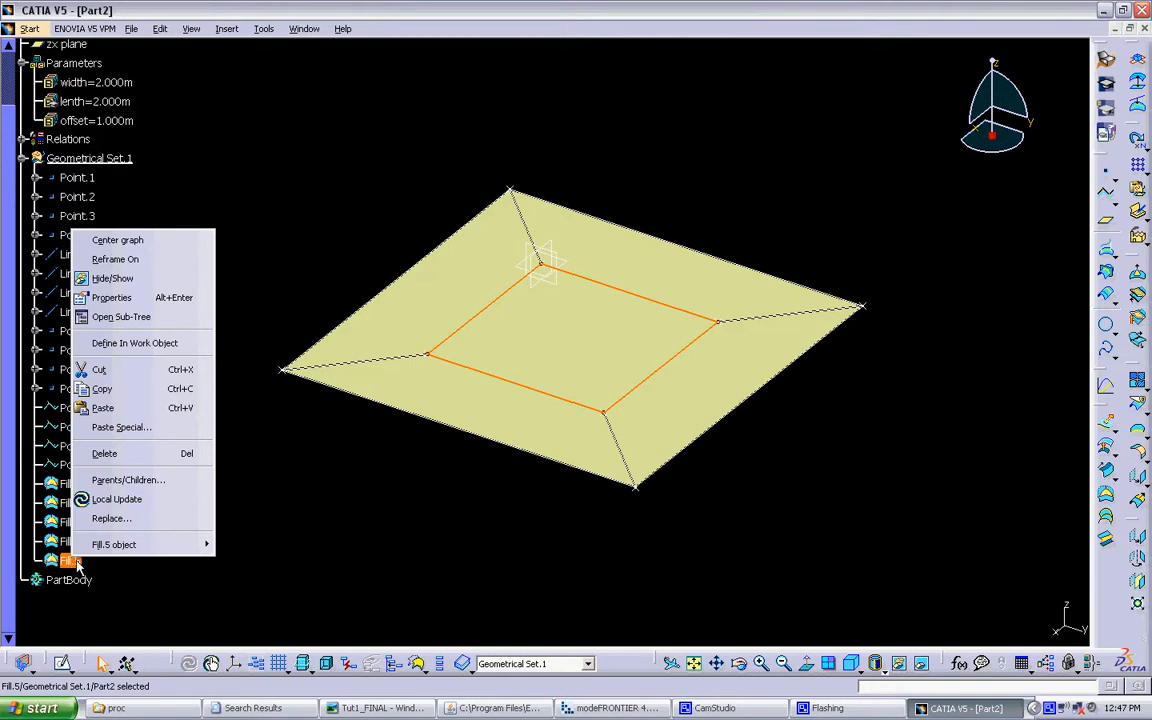
left_click(434, 499)
right_click(553, 351)
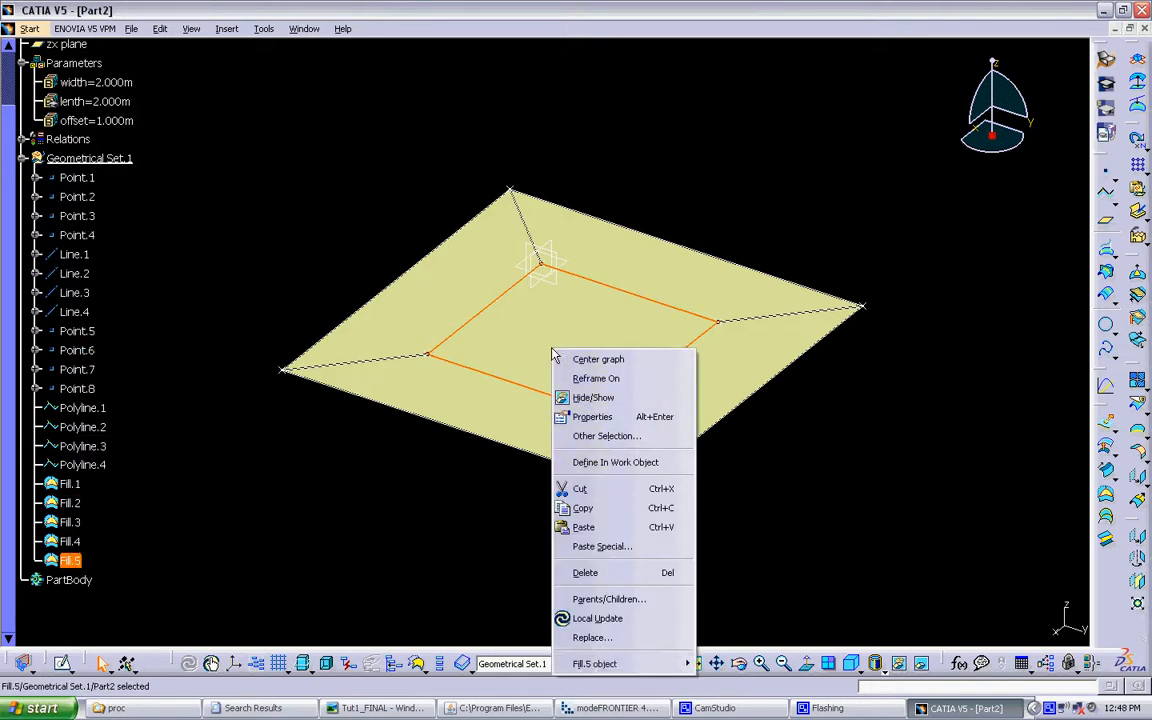
left_click(666, 424)
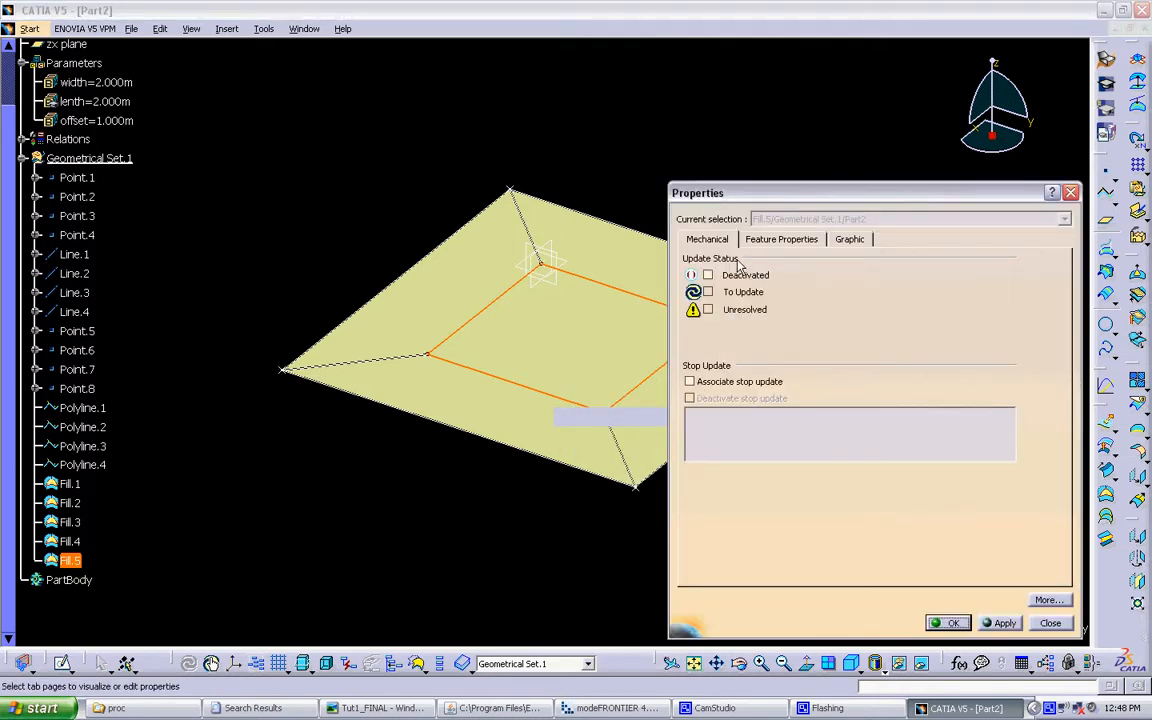
left_click(782, 244)
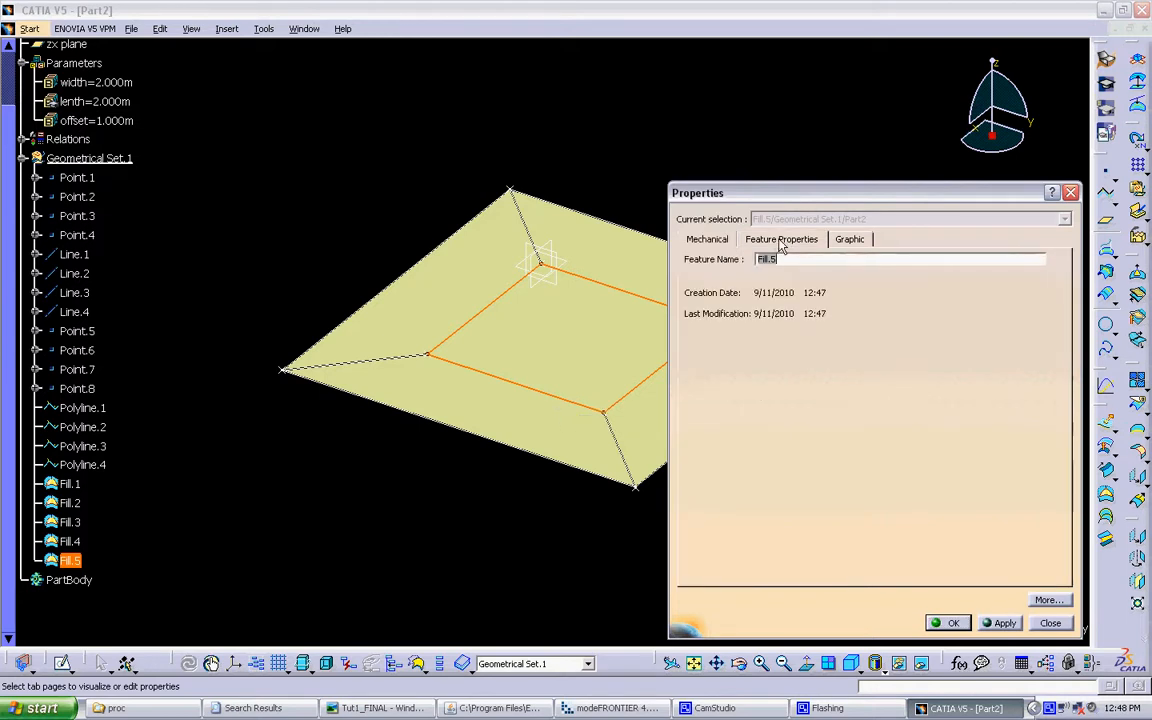
type("core_Area")
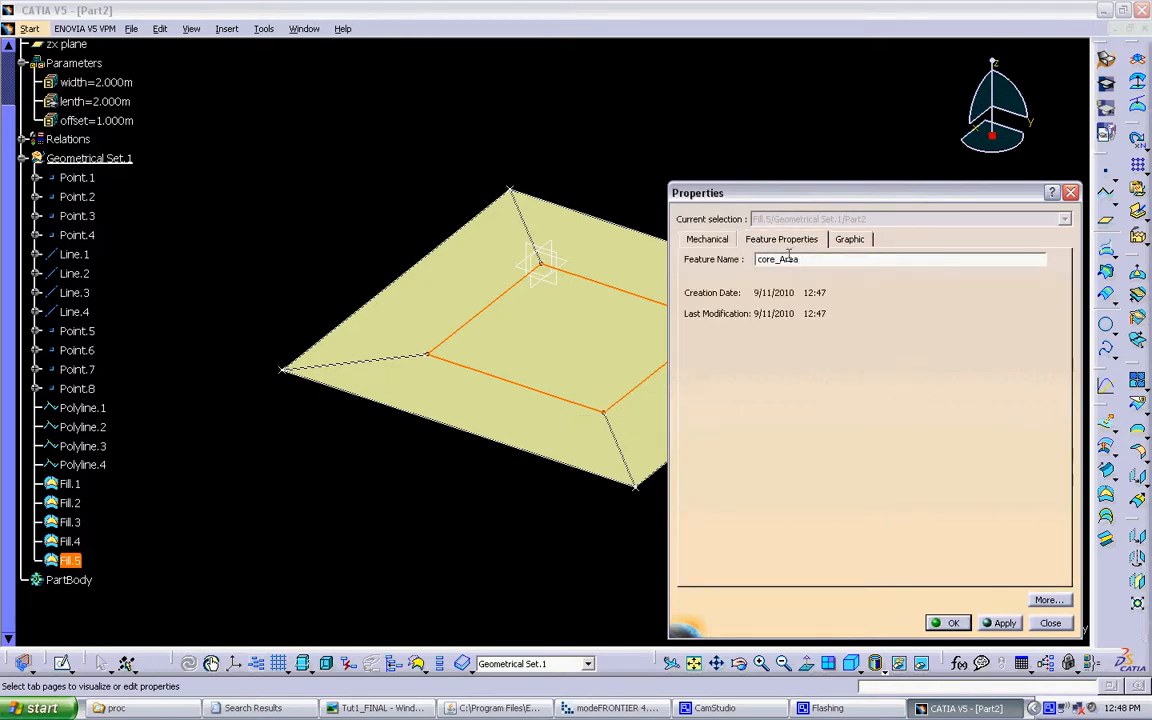
Set the central square surface's fill color to grey and apply its new properties
left_click(863, 243)
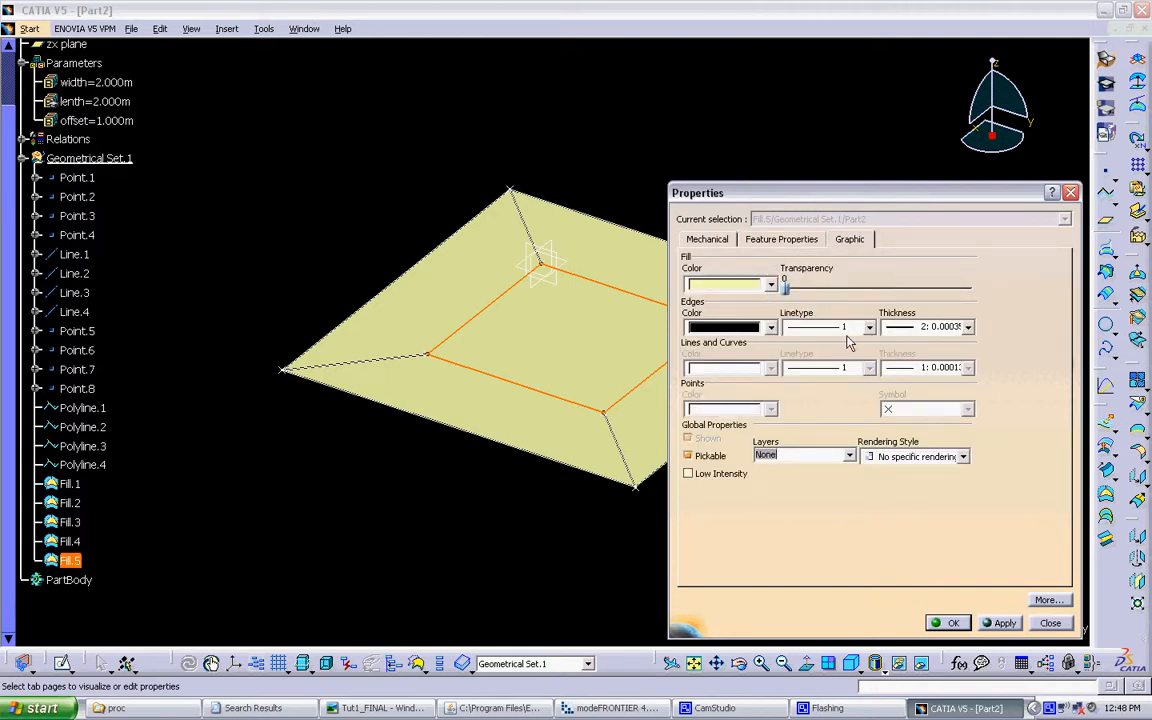
left_click(771, 285)
left_click(725, 320)
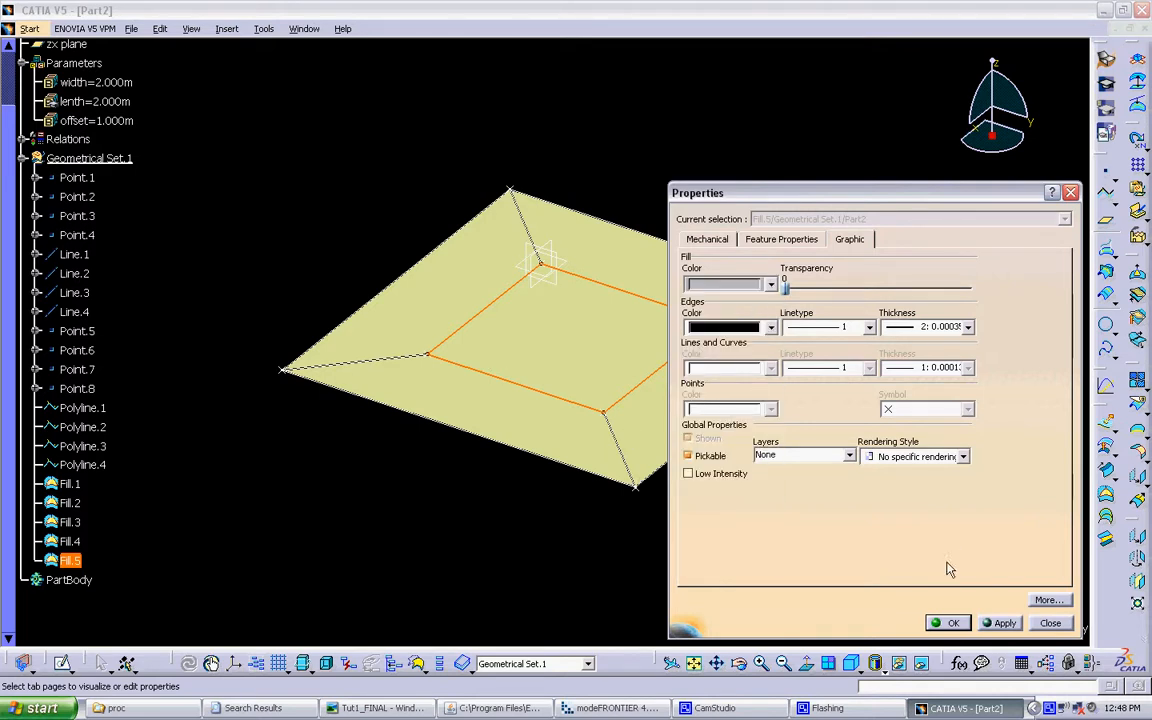
left_click(953, 624)
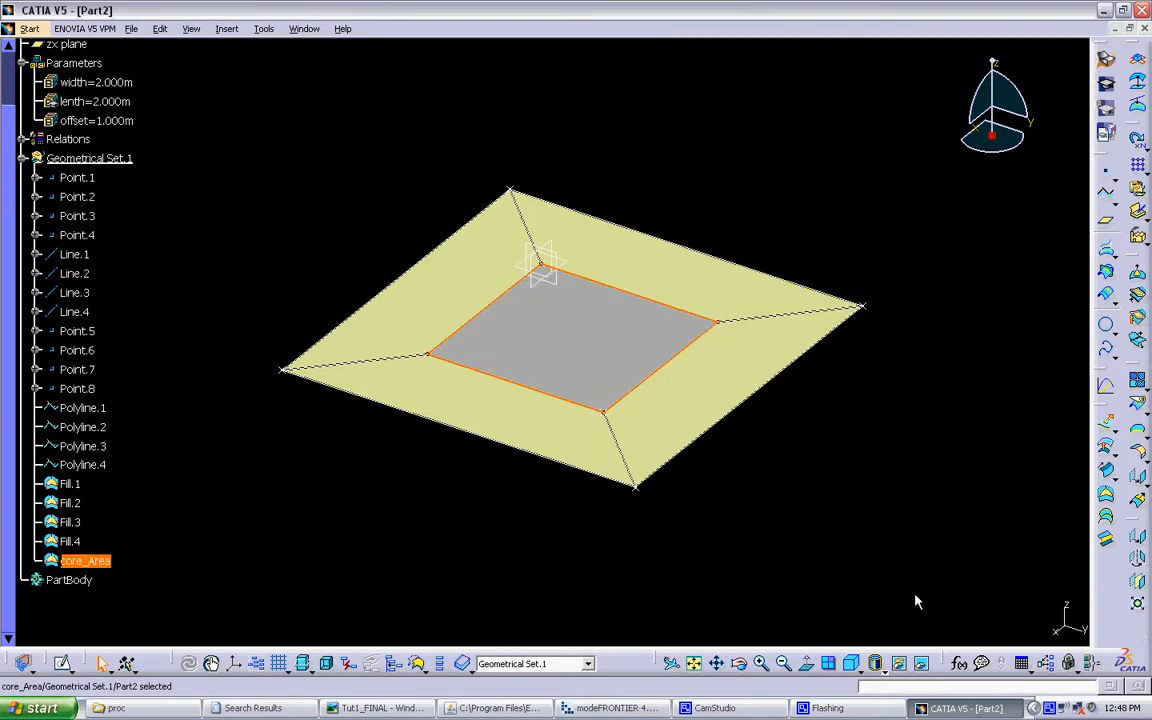
Give the outer corner points Point.5 through Point.8 a red color and a filled square symbol
middle_click_drag(823, 533, 802, 560)
middle_click_drag(801, 493, 785, 520)
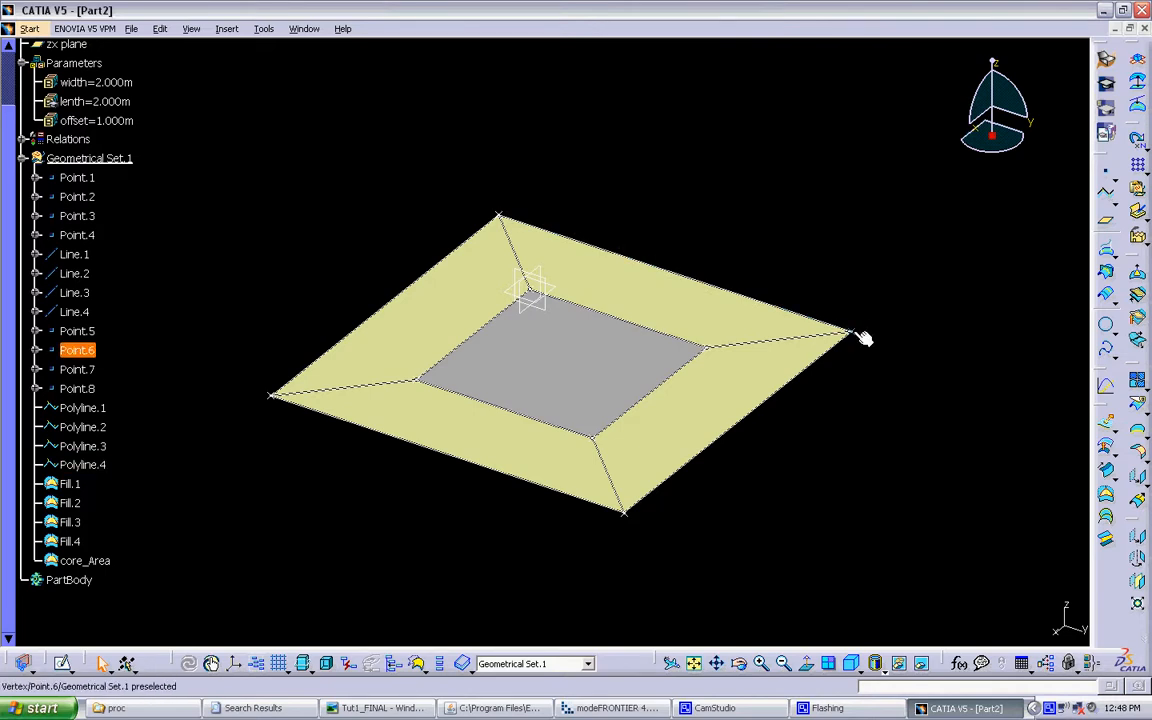
left_click(78, 330)
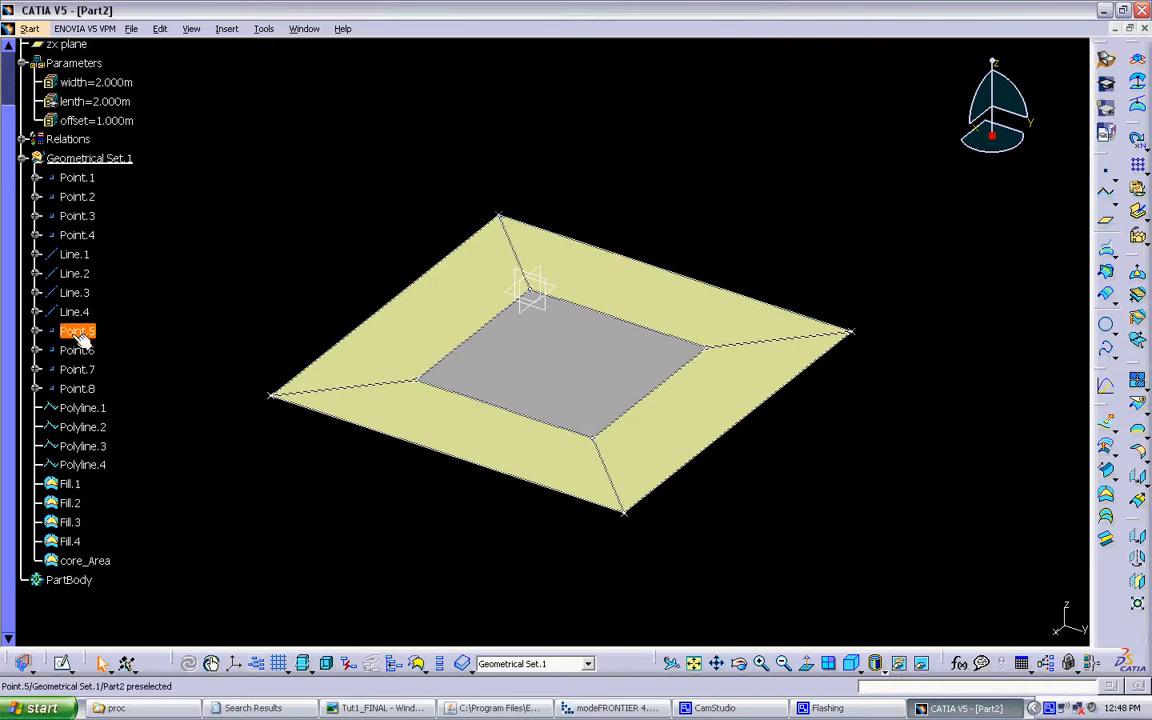
left_click(85, 388, "shift")
right_click(80, 346)
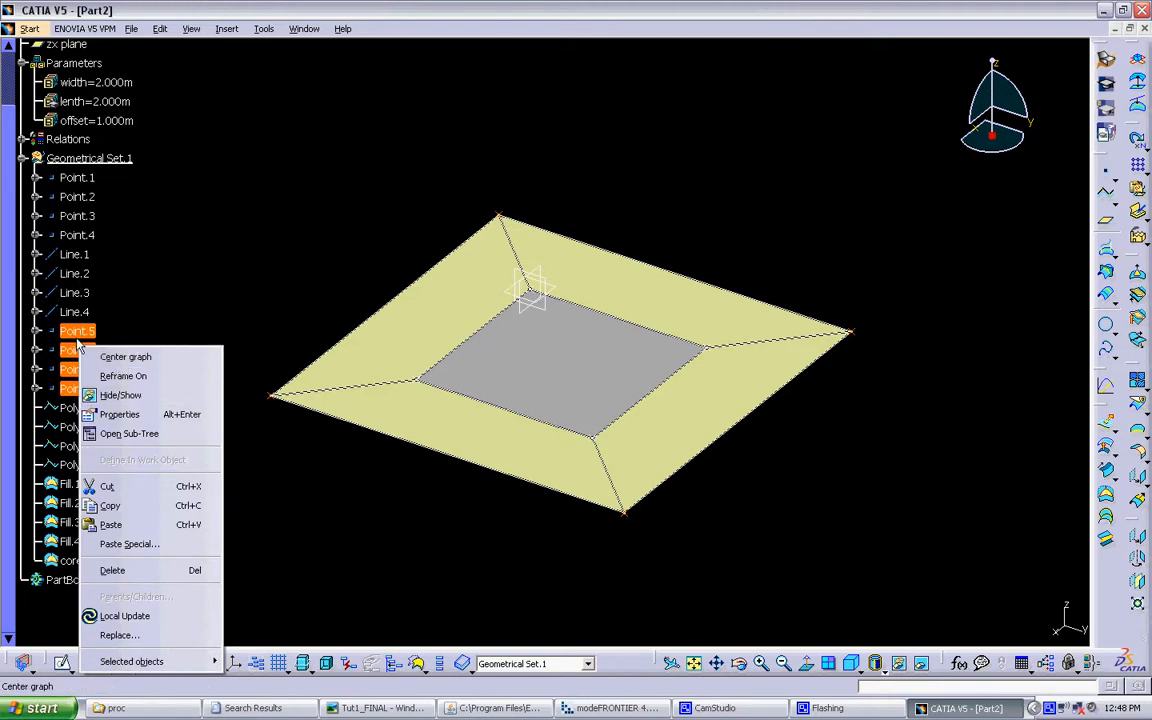
left_click(120, 414)
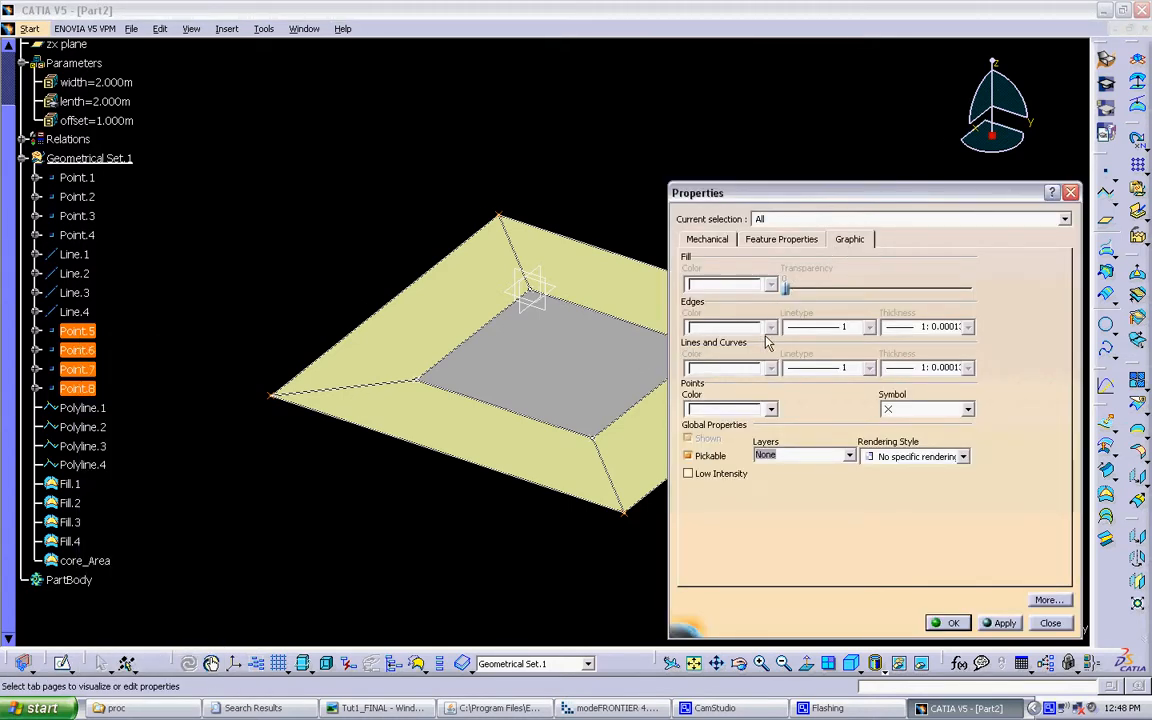
left_click(771, 410)
left_click(756, 512)
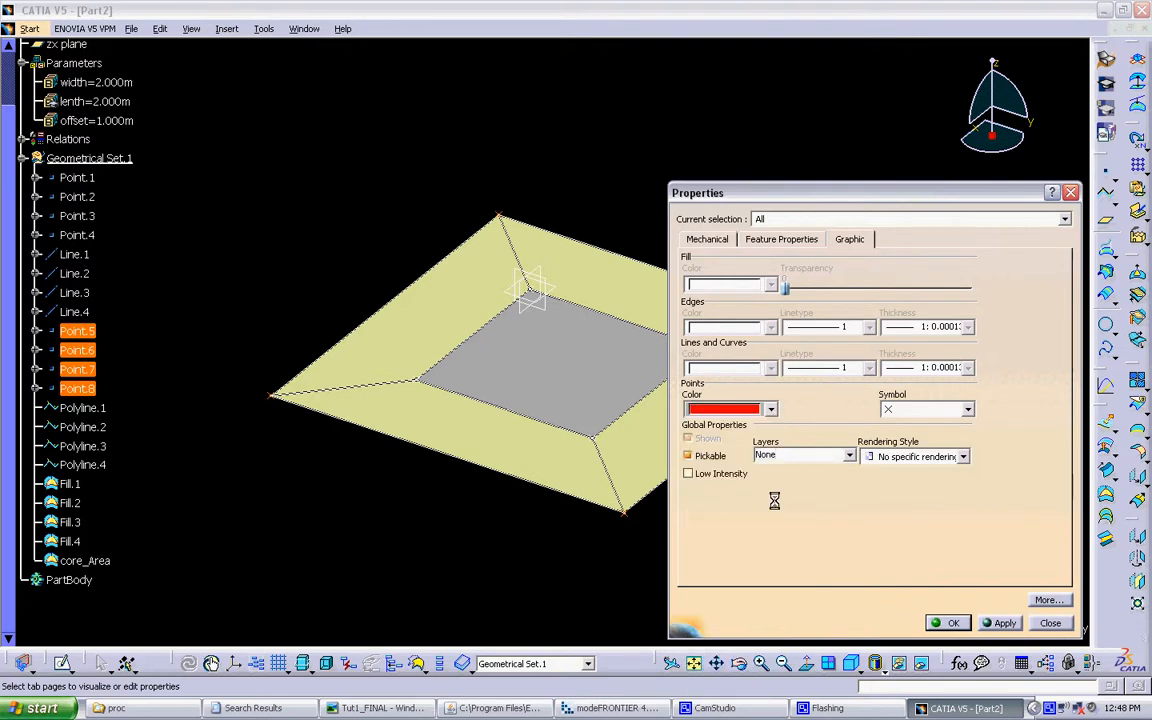
left_click(967, 409)
left_click(918, 500)
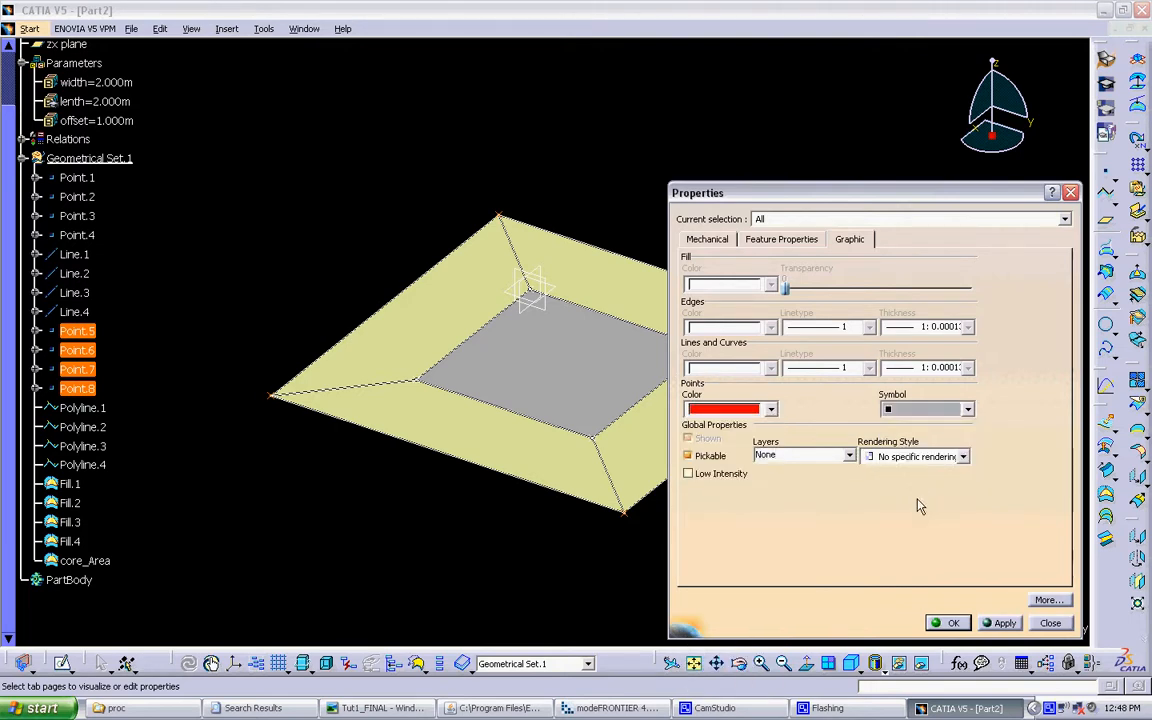
left_click(946, 623)
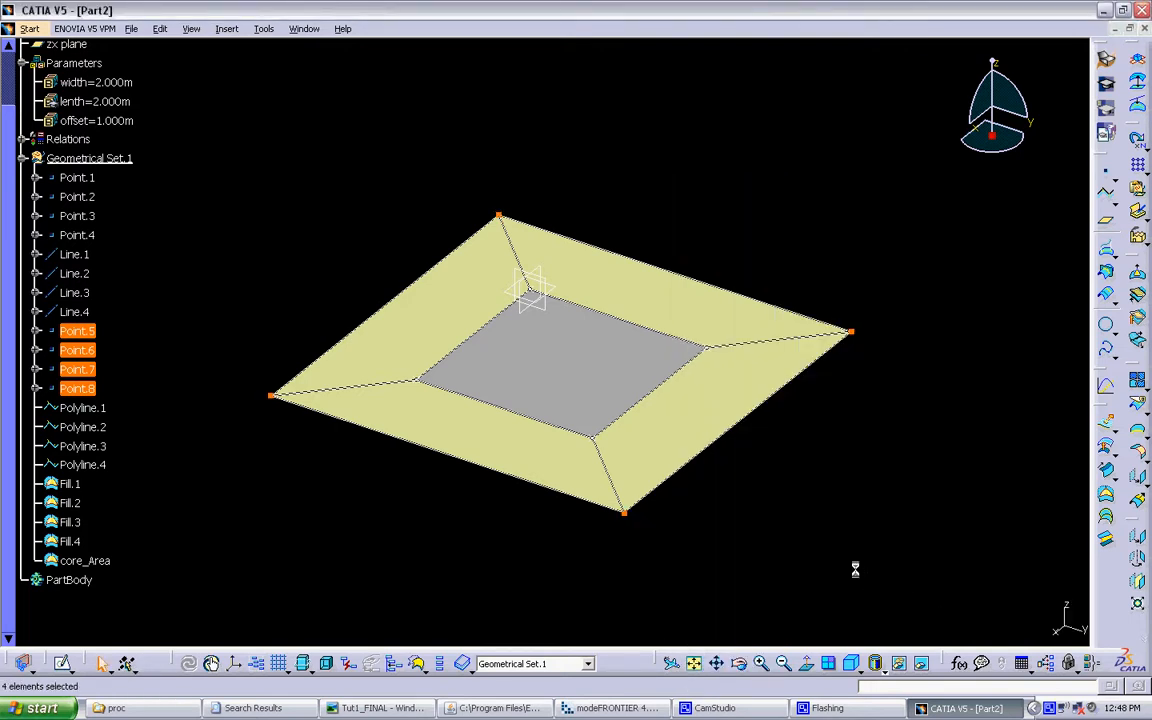
left_click(851, 568)
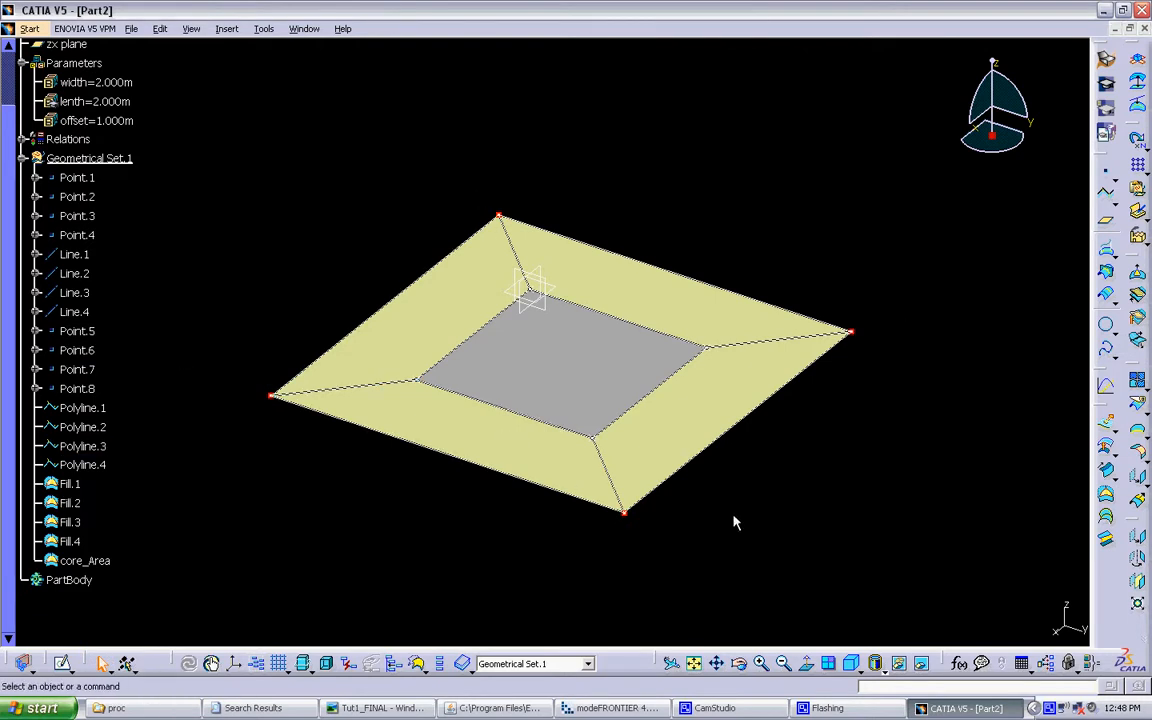
Rename the geometrical set that holds the square and its surrounding panels as first_Floor
middle_click_drag(663, 520, 744, 526)
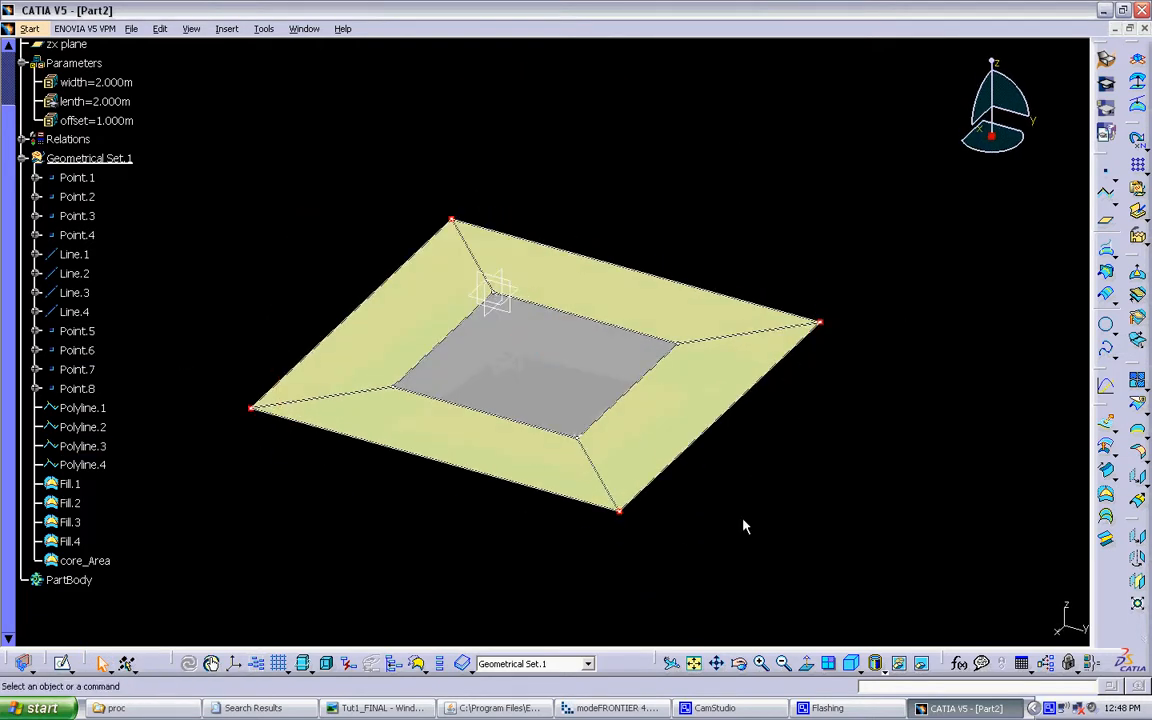
mouse_move(840, 457)
middle_mouse_down()
mouse_move(861, 463)
mouse_move(838, 459)
middle_mouse_up()
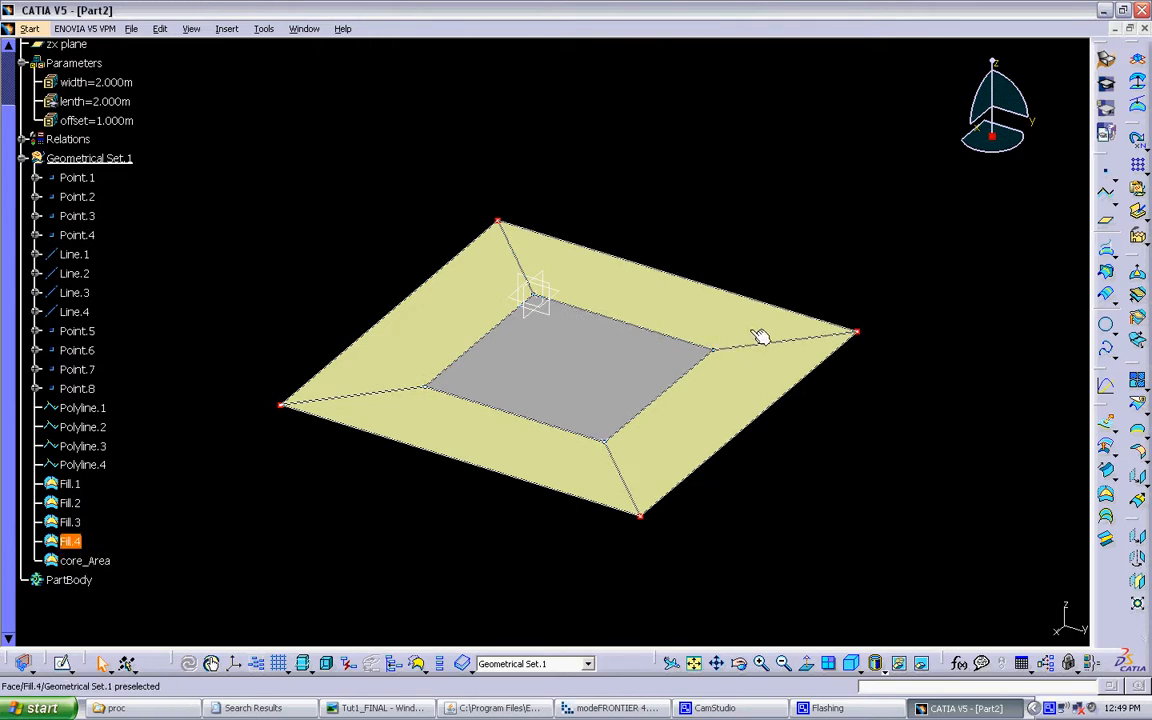
left_click(82, 158)
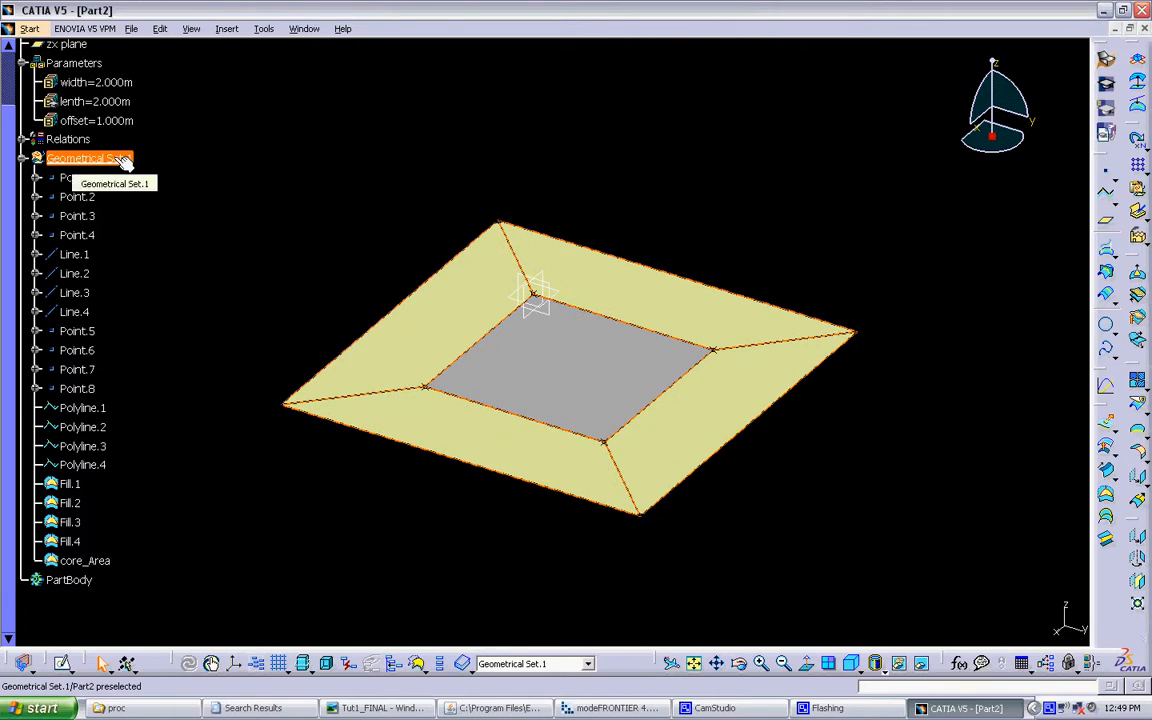
left_click(23, 159)
left_click(23, 160)
right_click(72, 162)
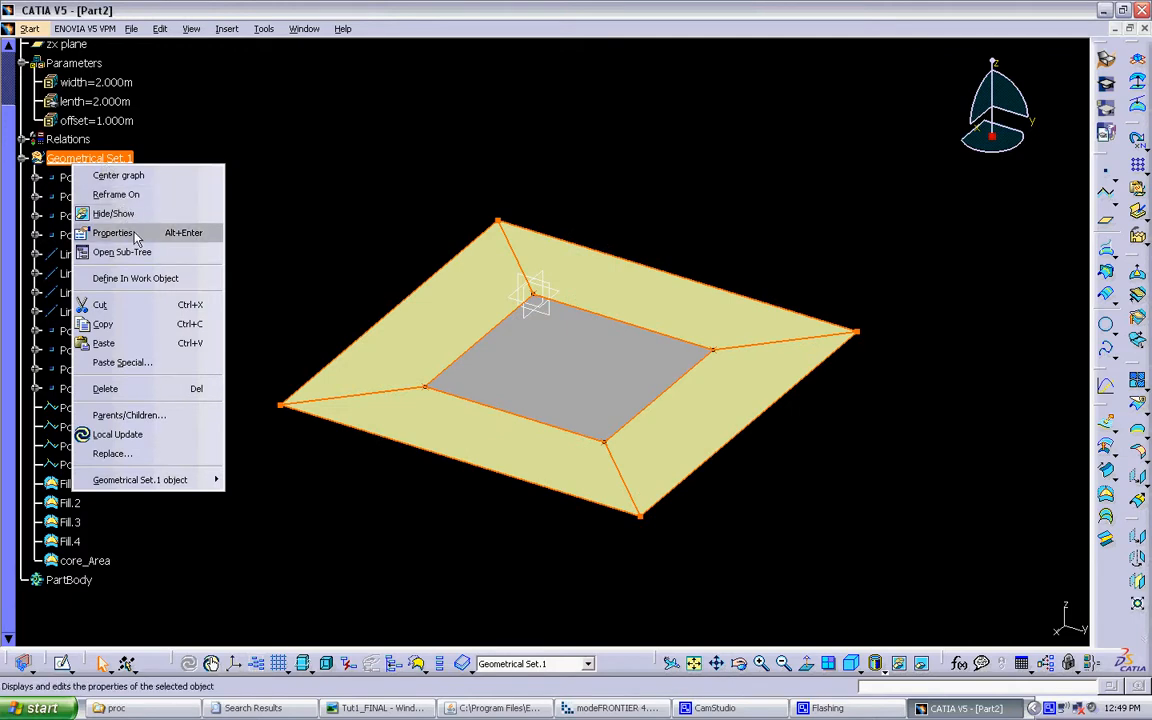
left_click(134, 232)
left_click(776, 239)
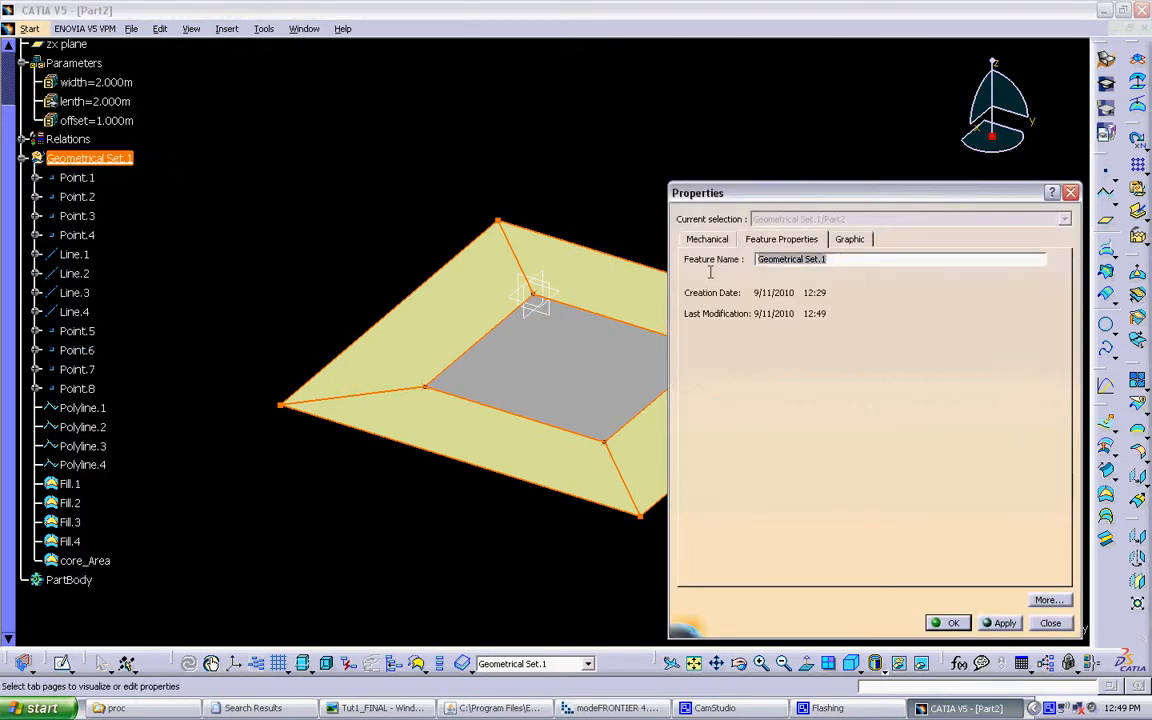
type("first")
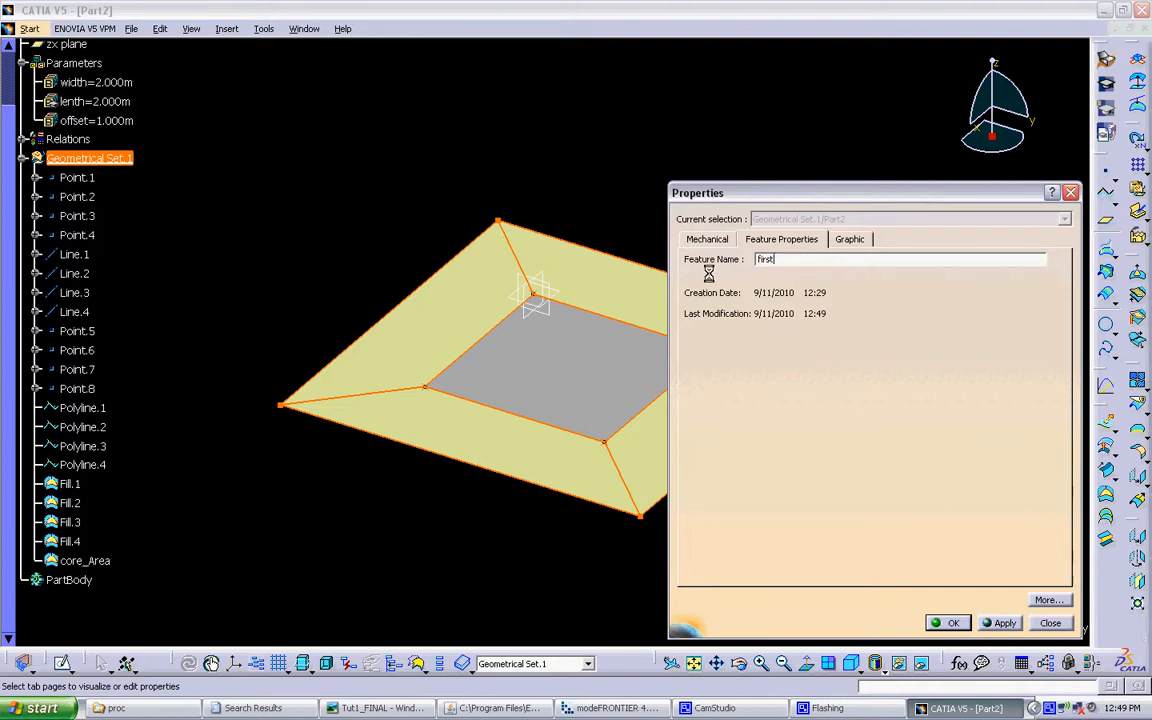
type("_Floor")
key("Return")
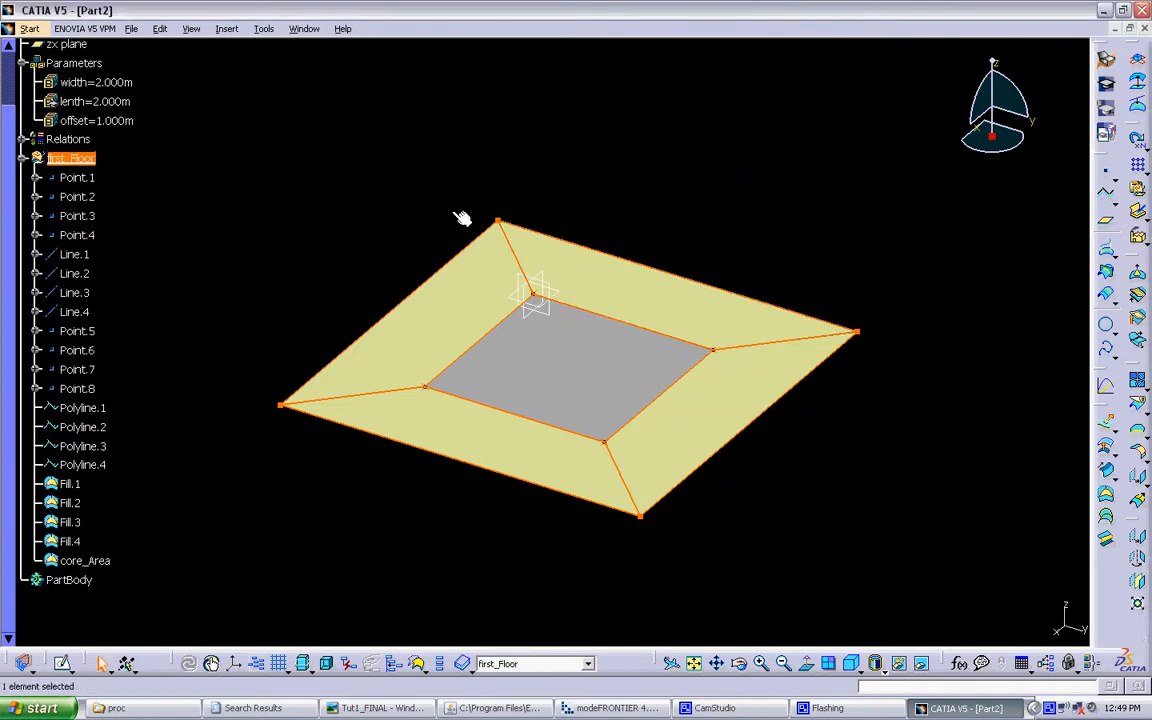
Examine the inputs in the definition of the first_Floor geometrical set and close it without changes
right_click(84, 163)
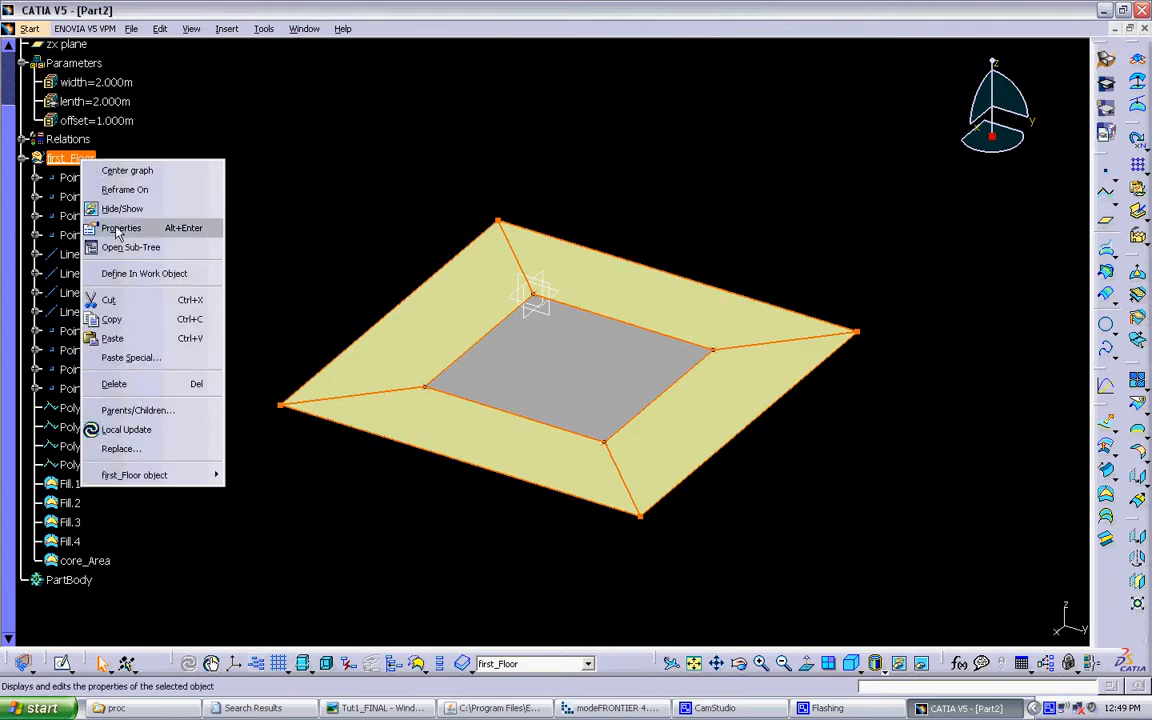
mouse_move(150, 475)
left_click(268, 428)
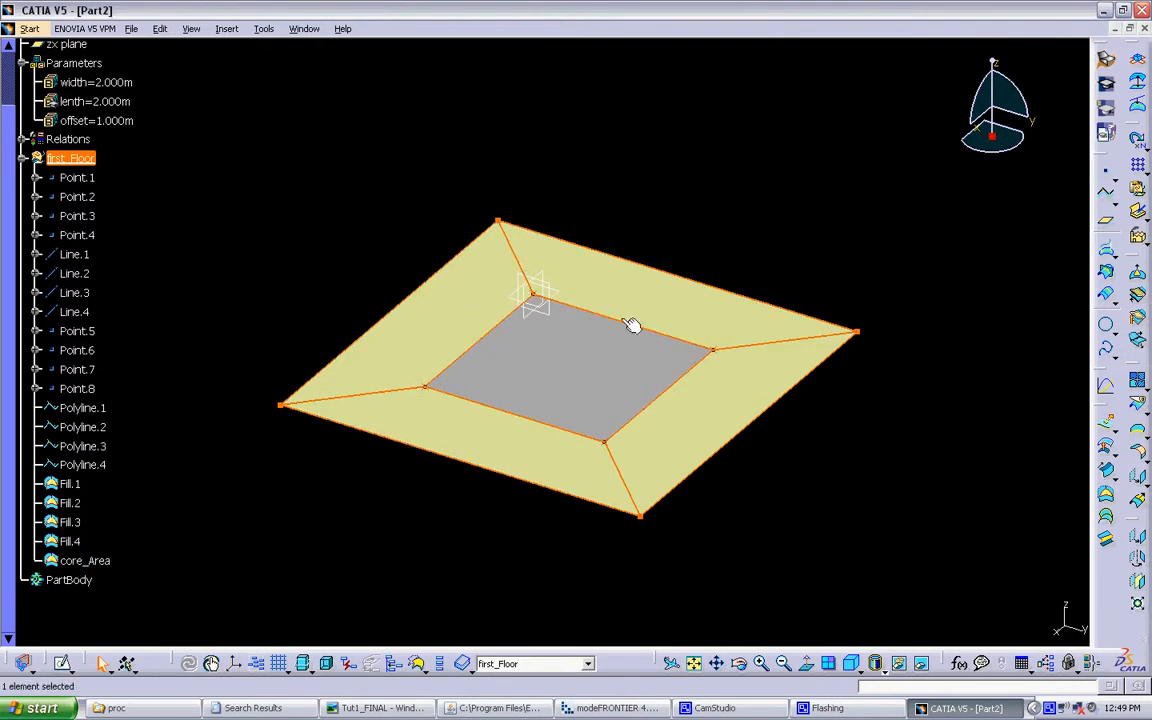
right_click(58, 160)
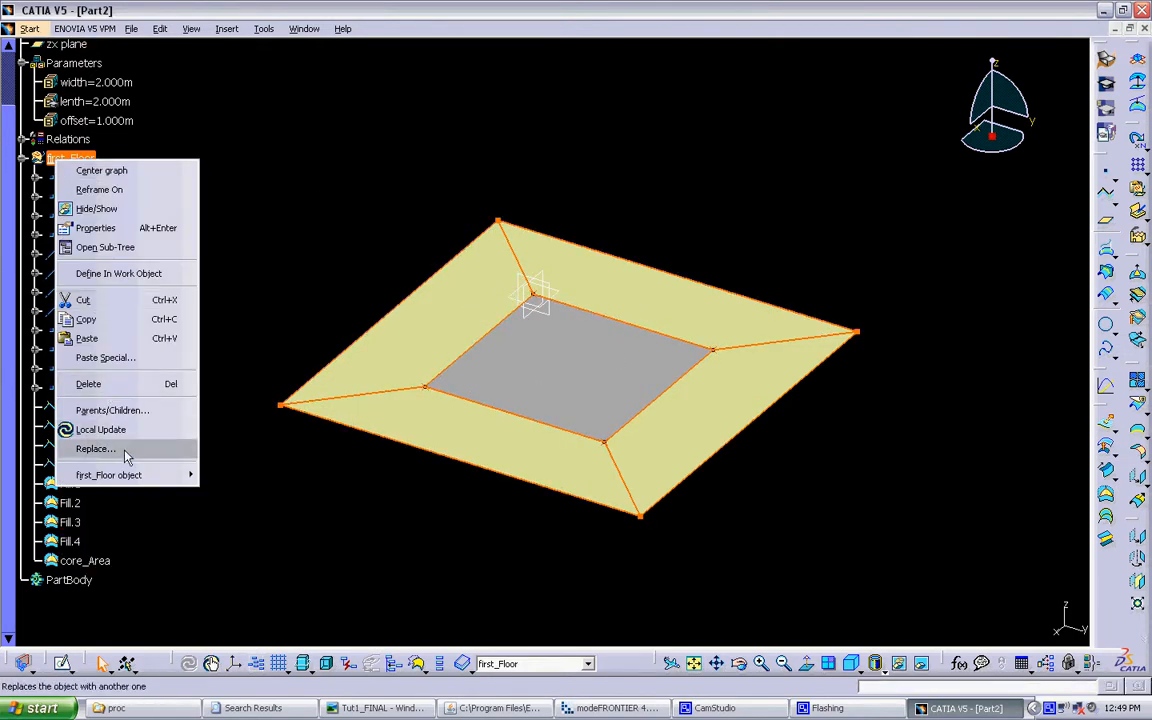
mouse_move(130, 478)
left_click(238, 430)
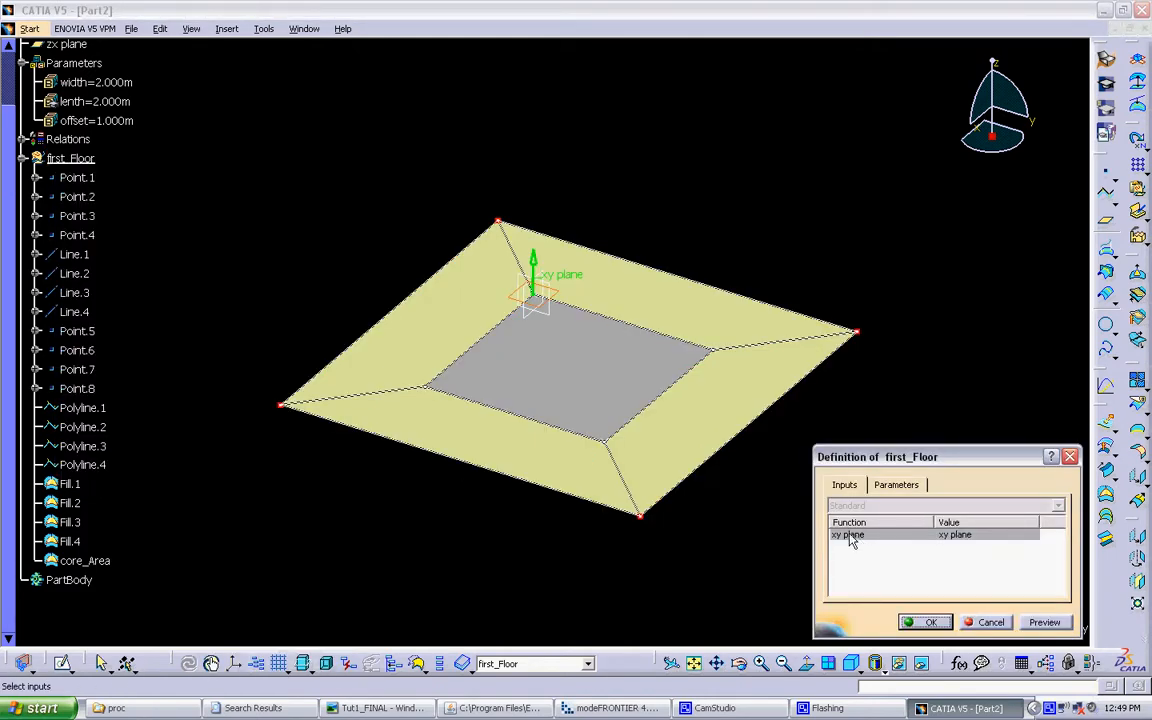
left_click(980, 624)
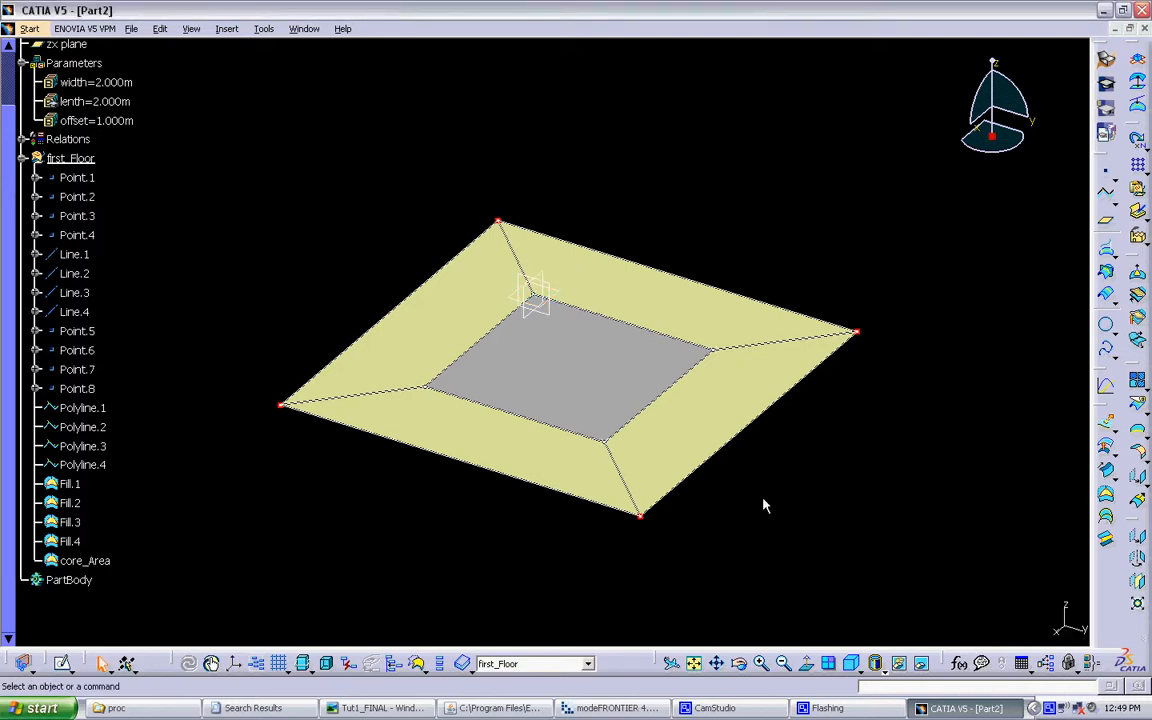
middle_click_drag(270, 455, 279, 450)
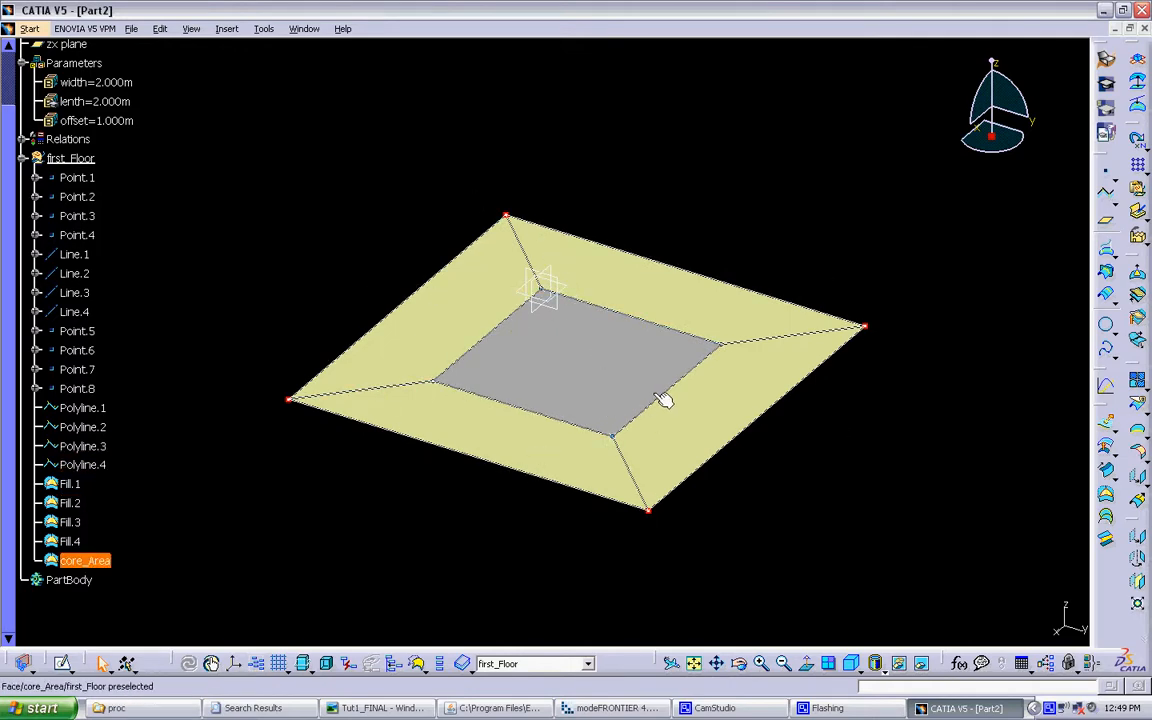
middle_click_drag(664, 400, 633, 420)
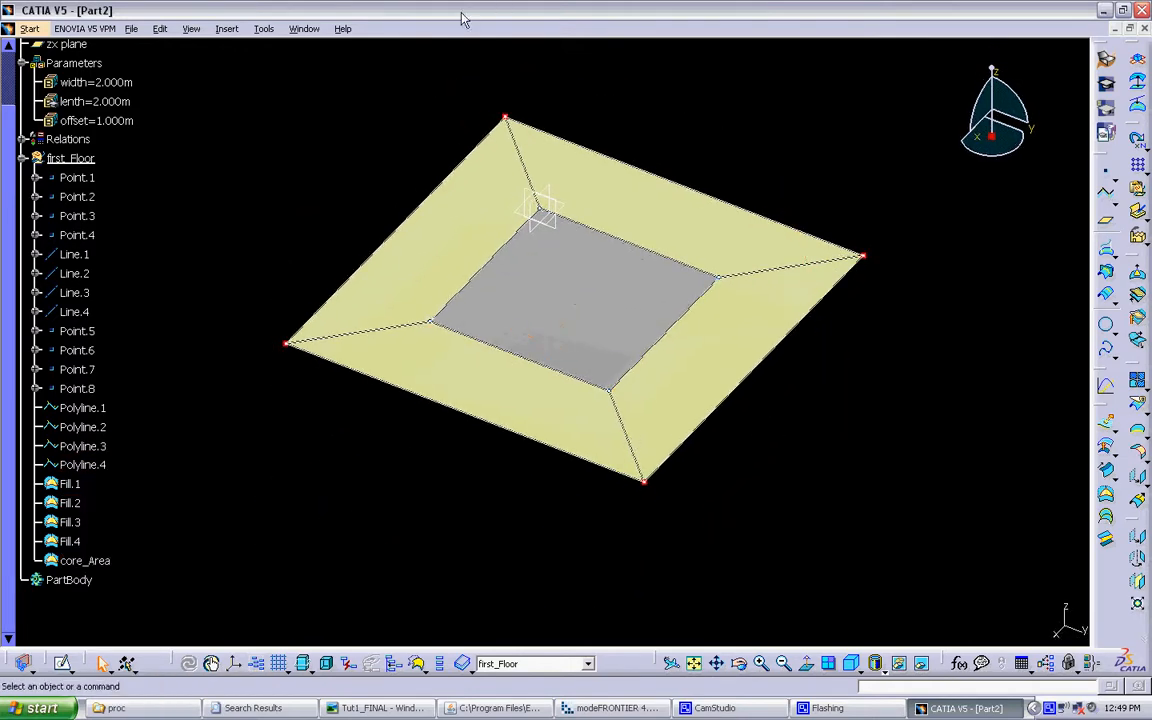
middle_click_drag(526, 216, 543, 254)
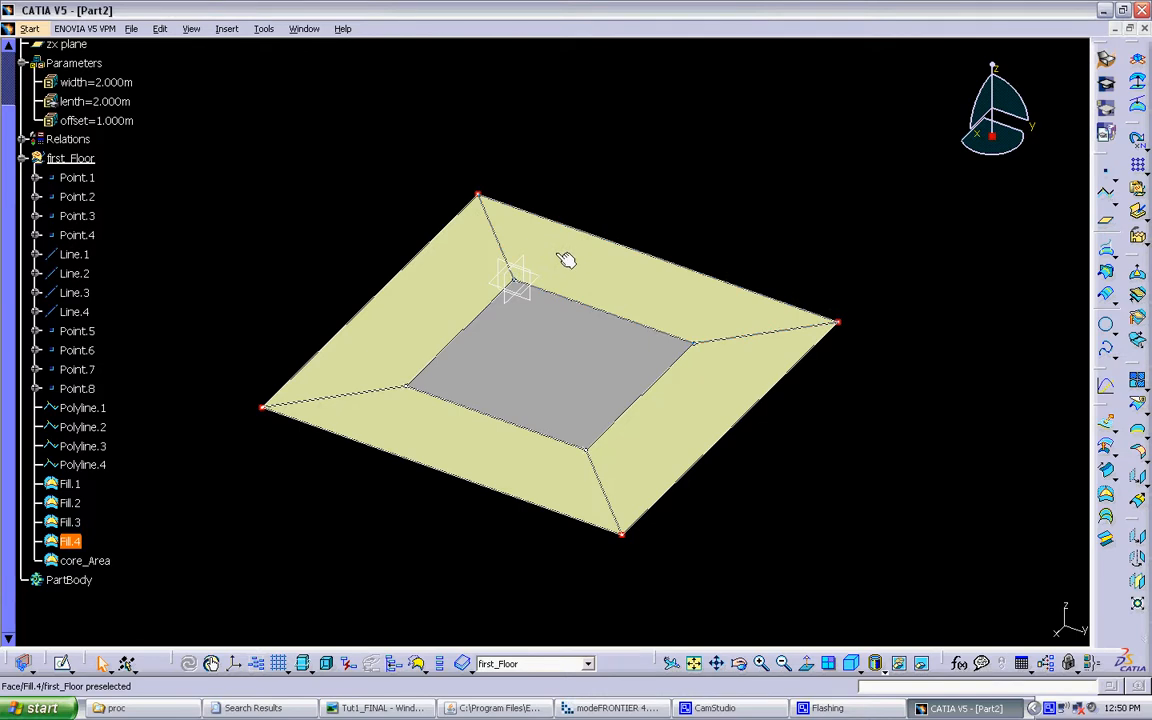
Create a plane offset 2 m from the xy plane in the first_Floor set
left_click(1108, 228)
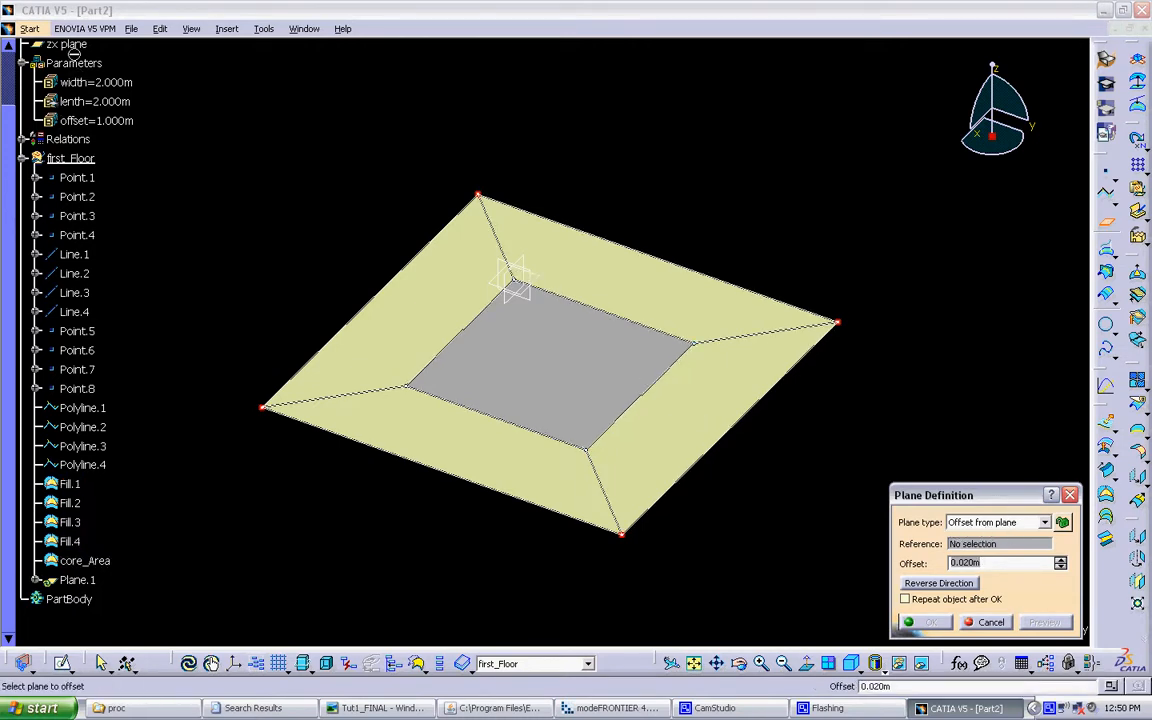
scroll(60, 110, "up", 1)
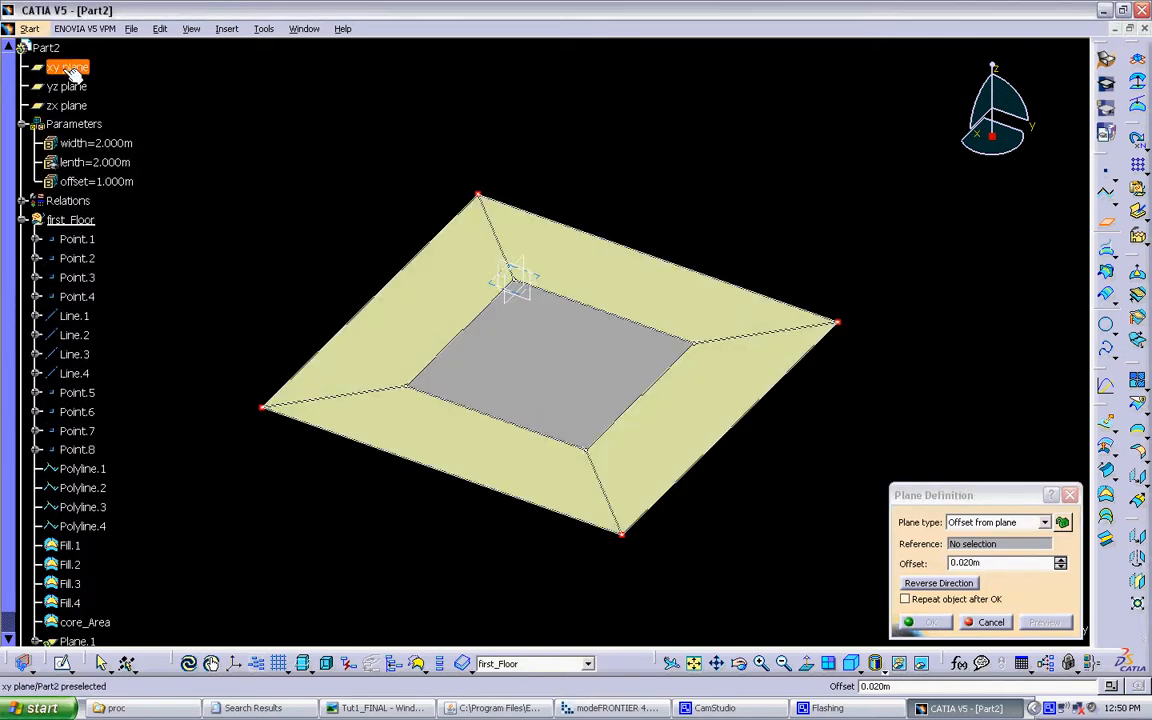
left_click(63, 68)
left_click(515, 251)
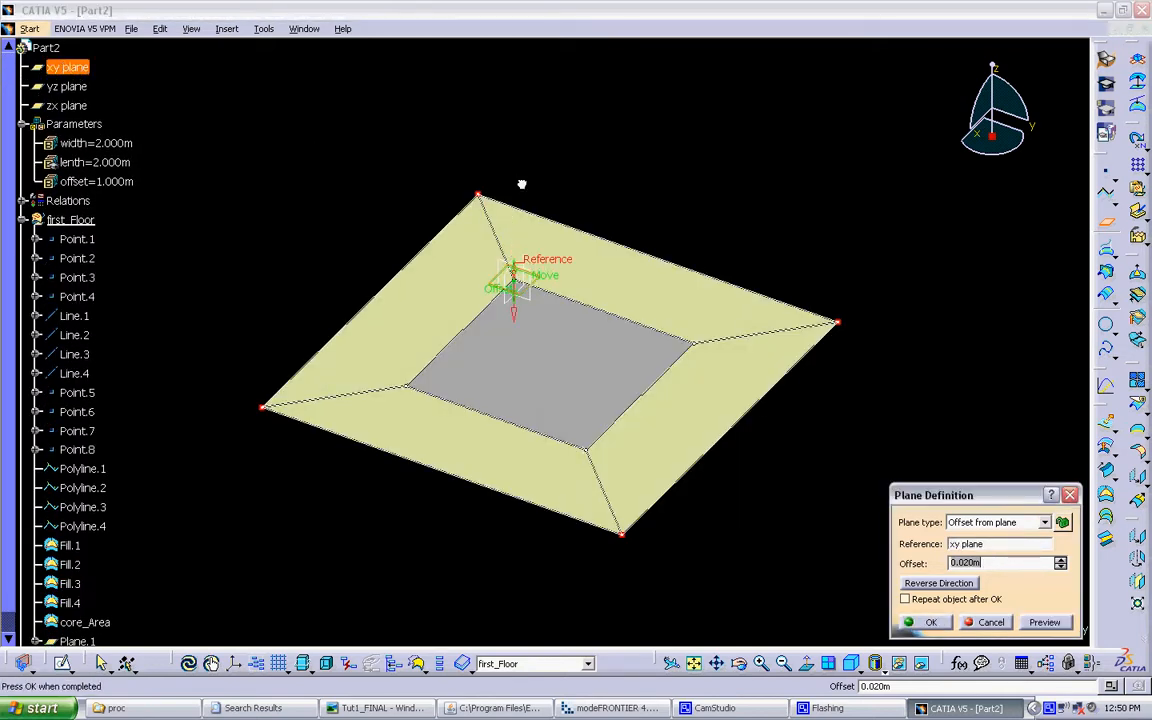
left_click(1034, 566)
left_click(1061, 561)
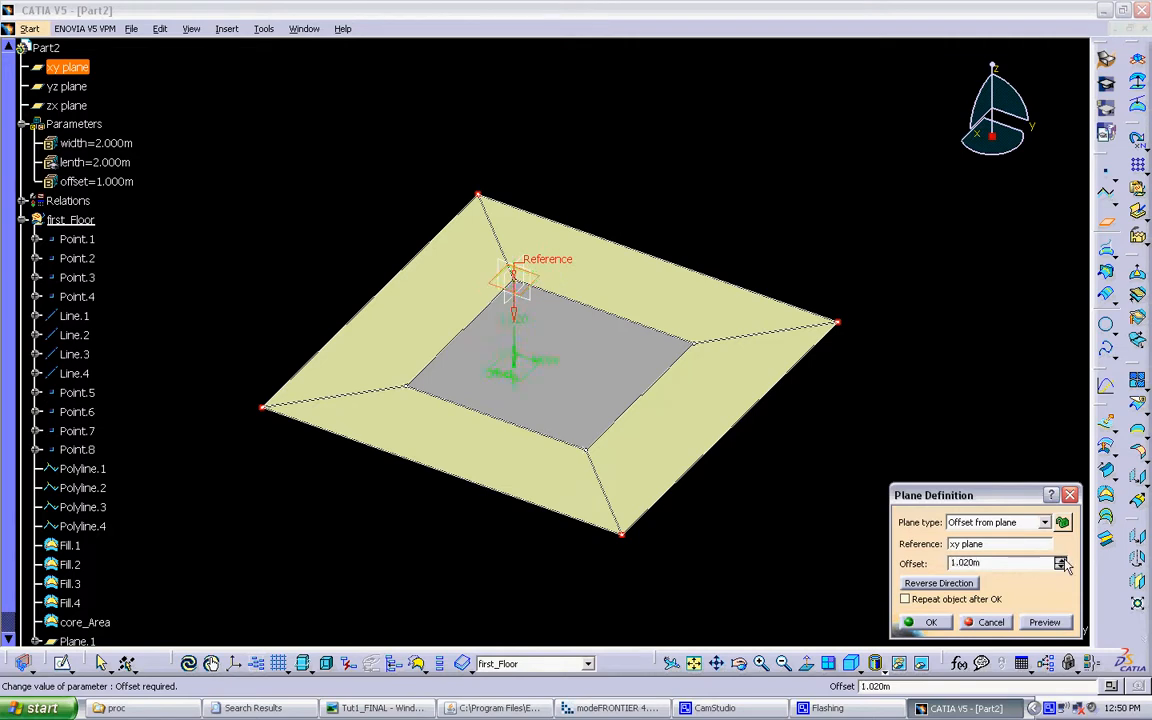
left_click(1061, 561)
left_click(1061, 568)
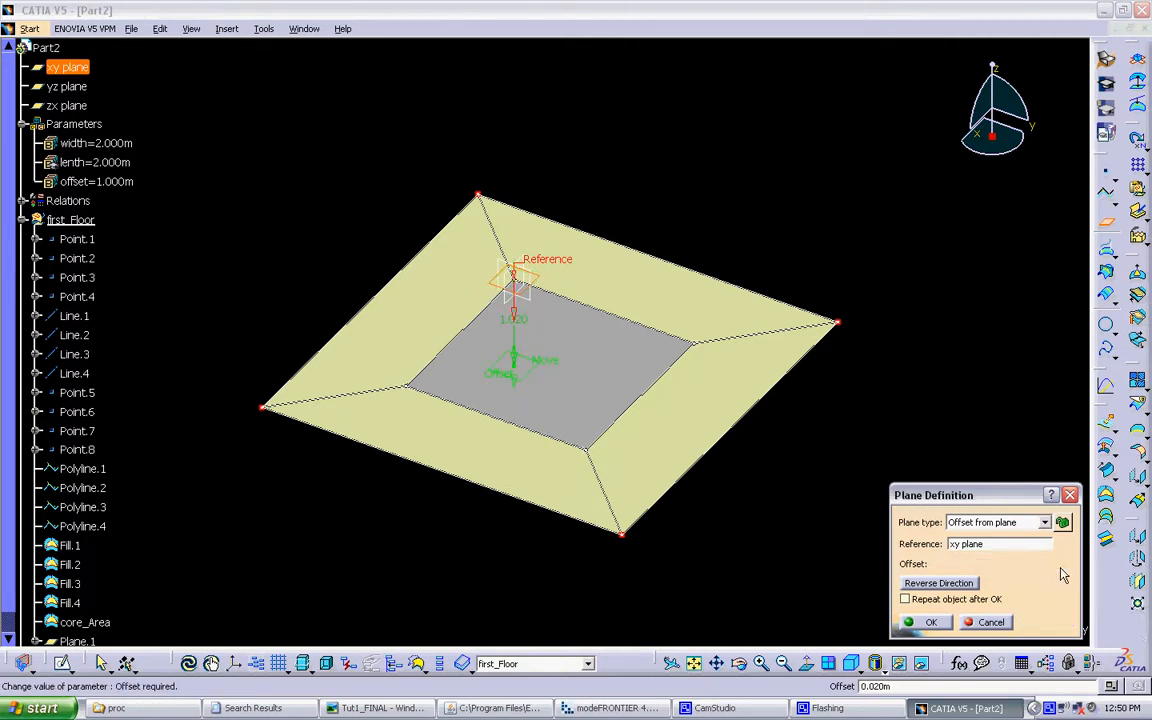
left_click(1061, 568)
left_click(1061, 568)
left_click(1061, 568)
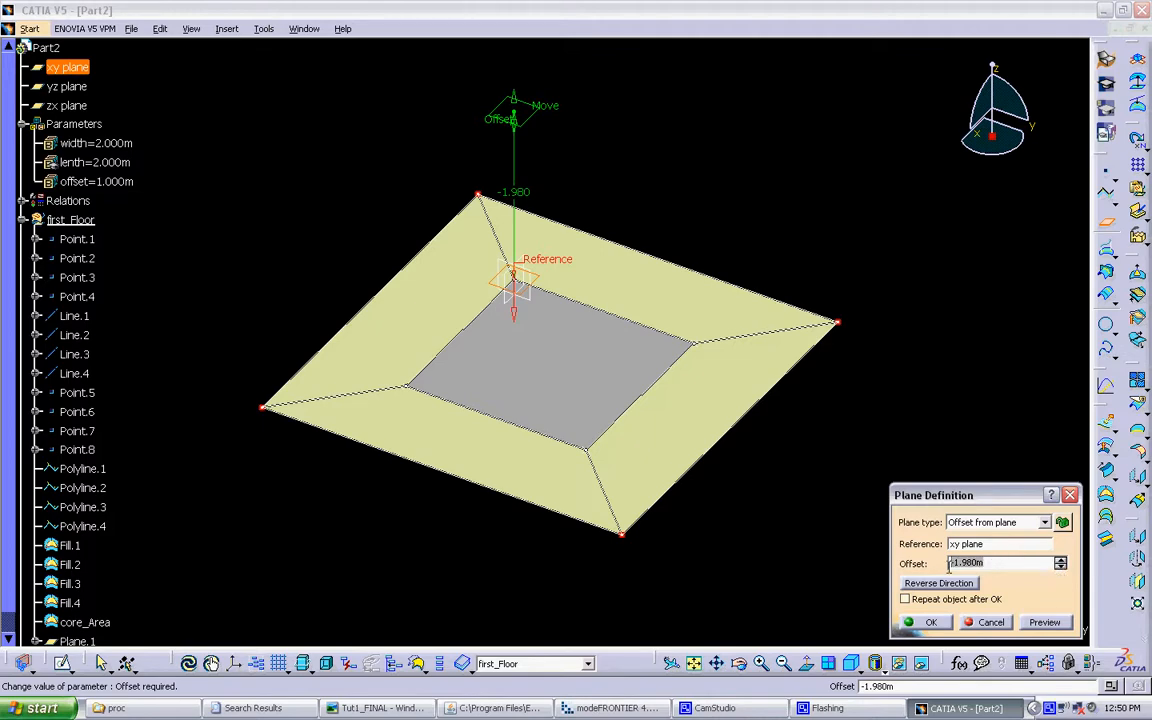
left_click(930, 620)
Edit the new offset plane and set its offset to -2 m so it lies on the opposite side of the floor
middle_click_drag(930, 615, 870, 477)
scroll(870, 477, "up", 1)
middle_click_drag(712, 492, 705, 373)
left_click(571, 518)
double_click(576, 521)
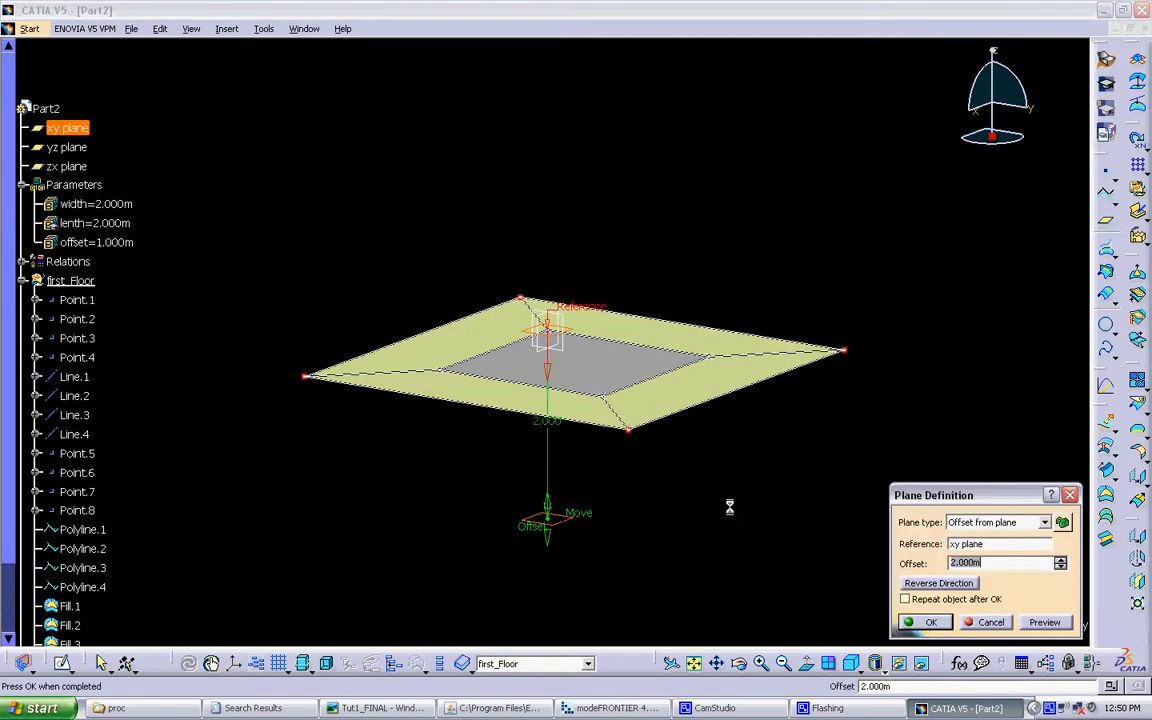
type("-2")
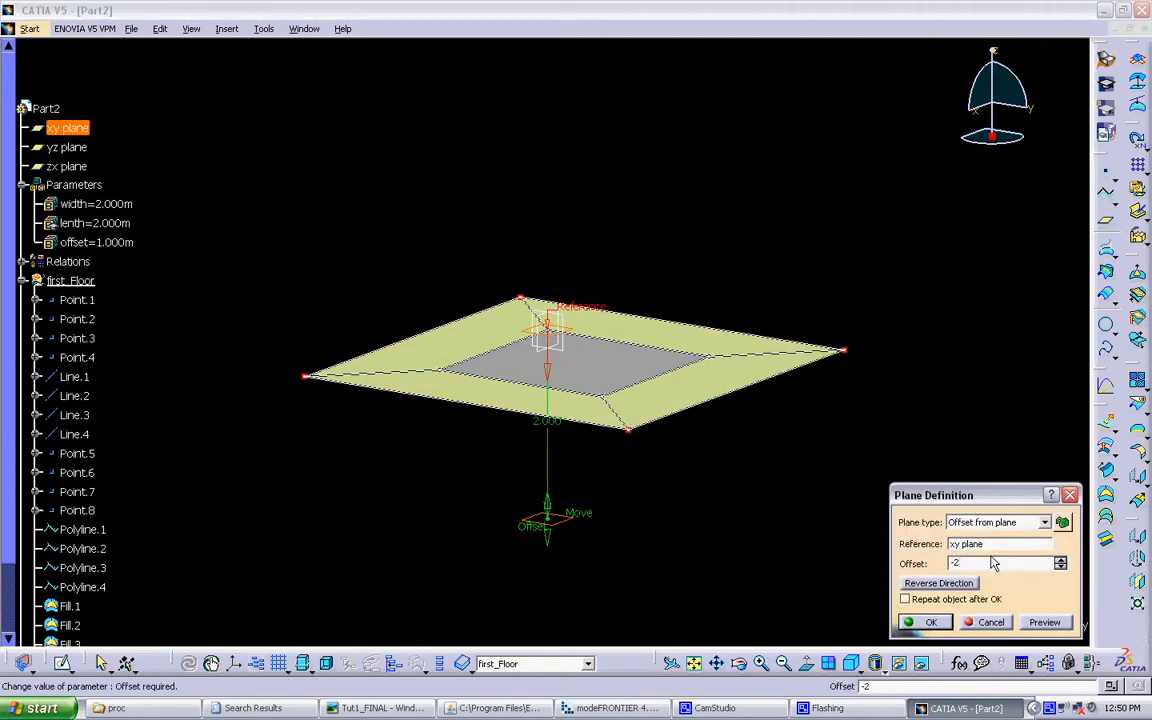
key("Return")
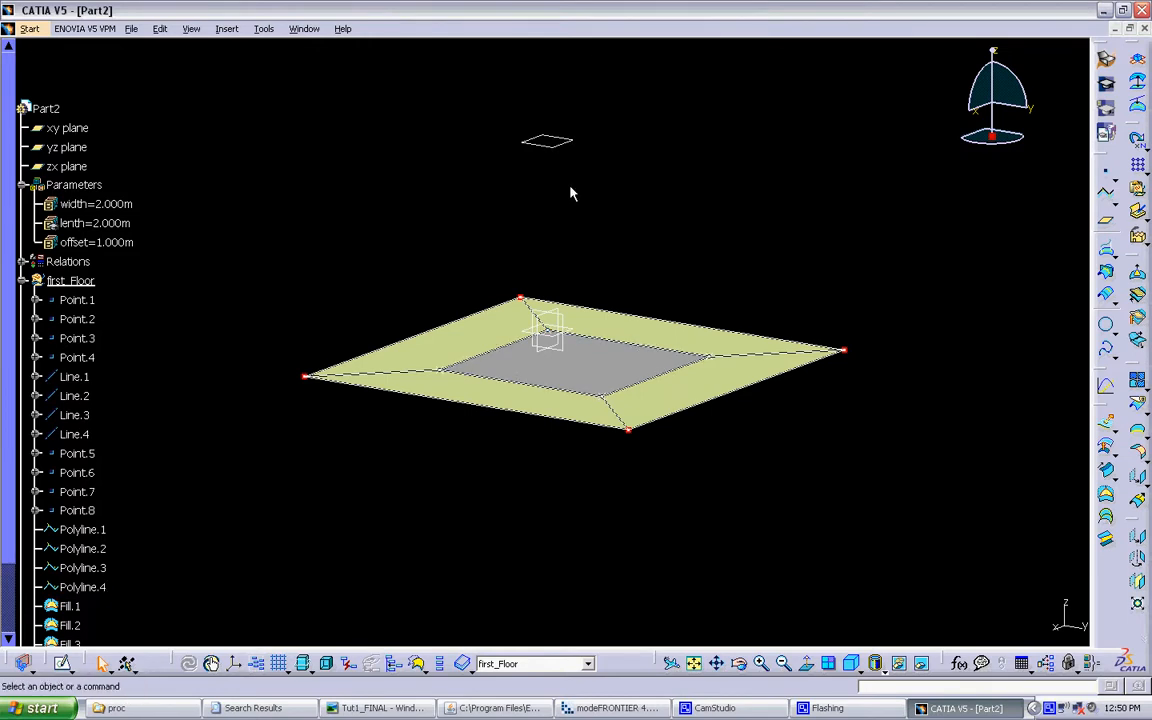
Check the offset plane's definition, including its direction, and accept it
double_click(572, 145)
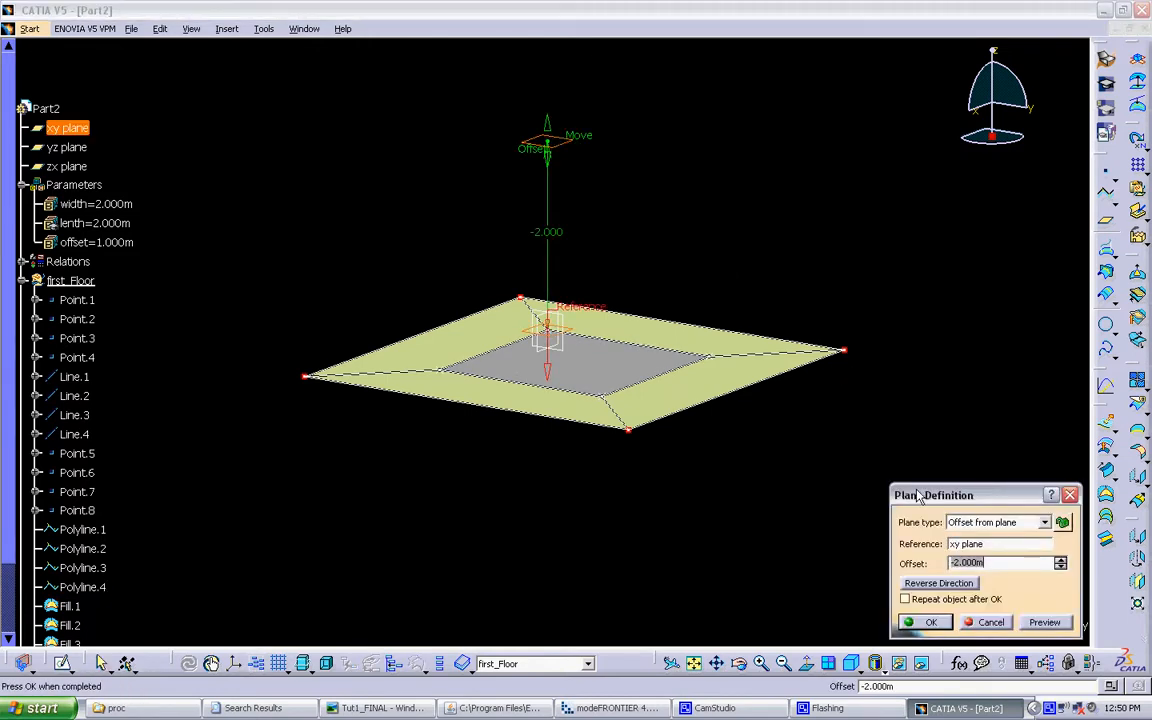
left_click(933, 584)
left_click(945, 620)
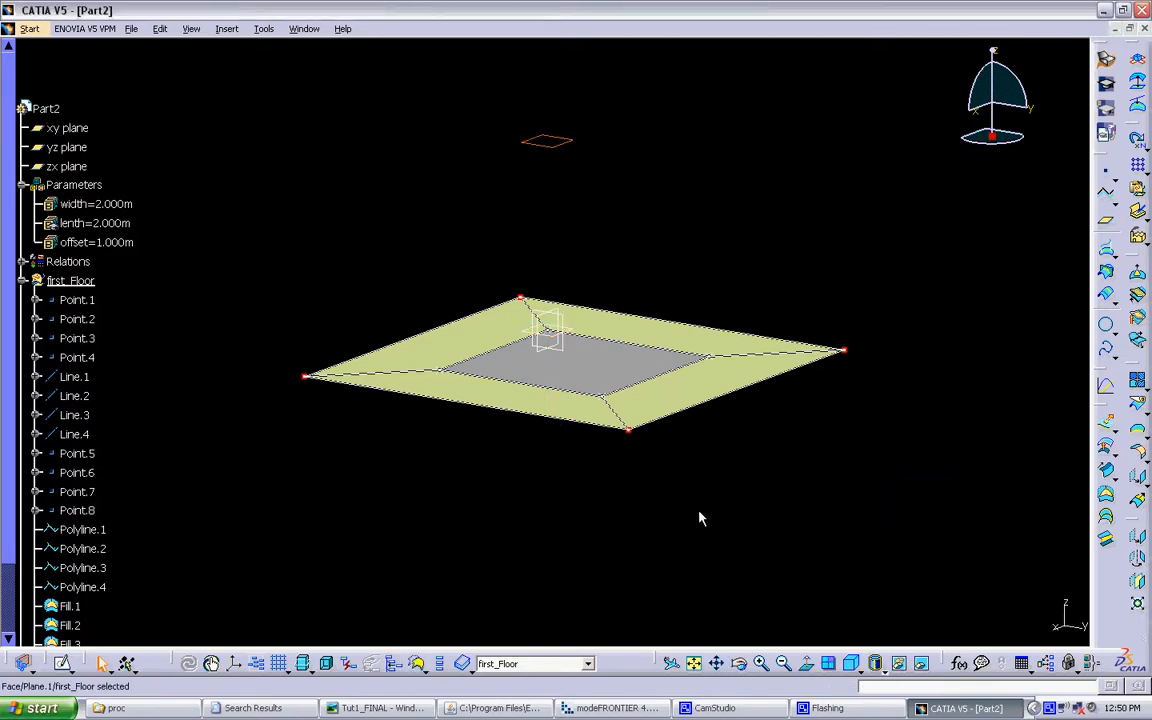
middle_click_drag(641, 300, 672, 400)
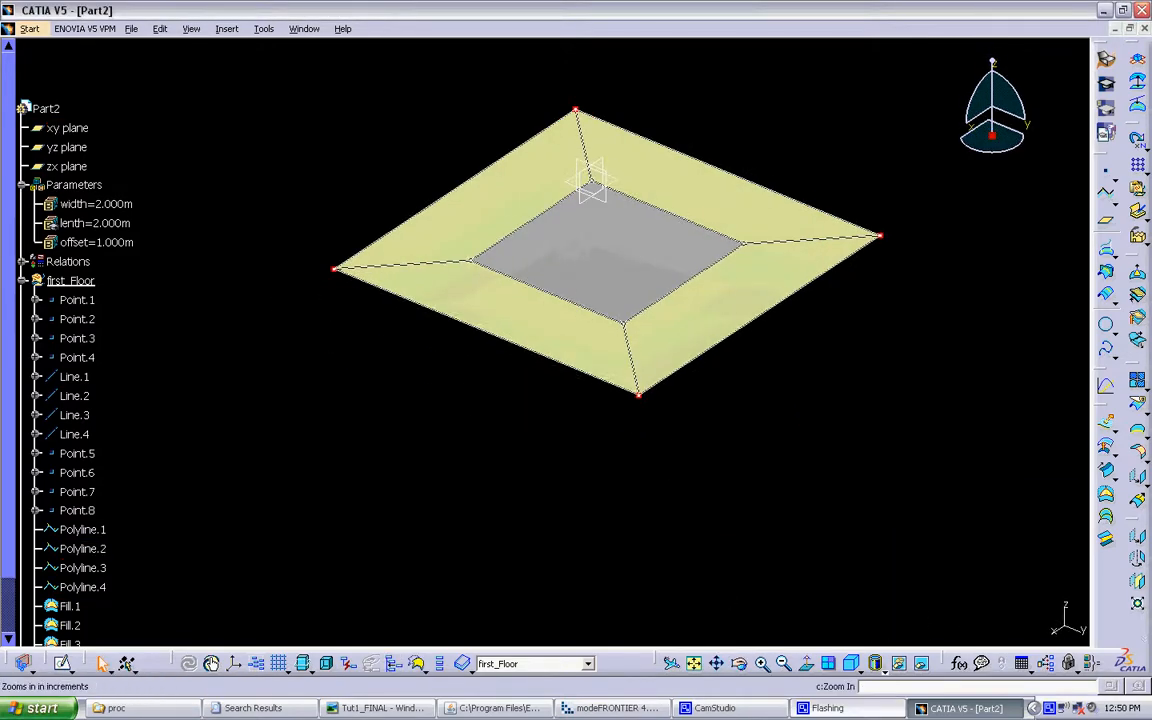
left_click(779, 708)
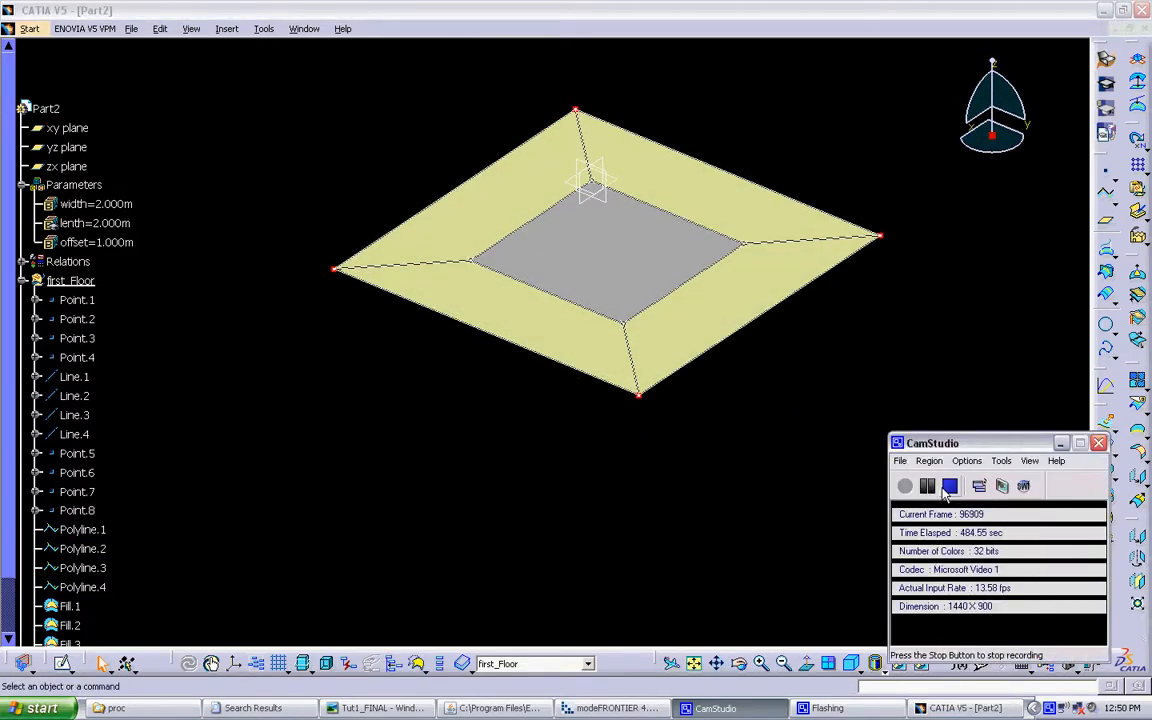